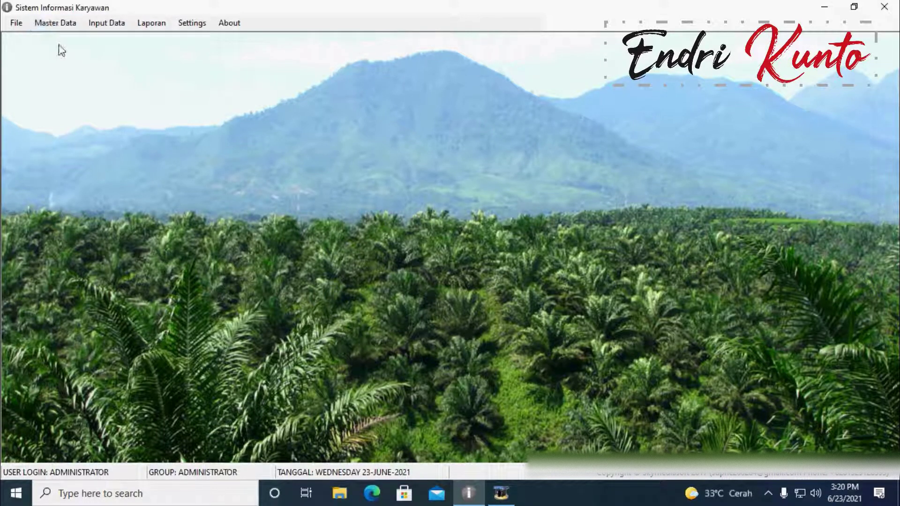
Step: Show the Master Data menu, listing categories from Divisi to Setting Input Kernel
click(56, 23)
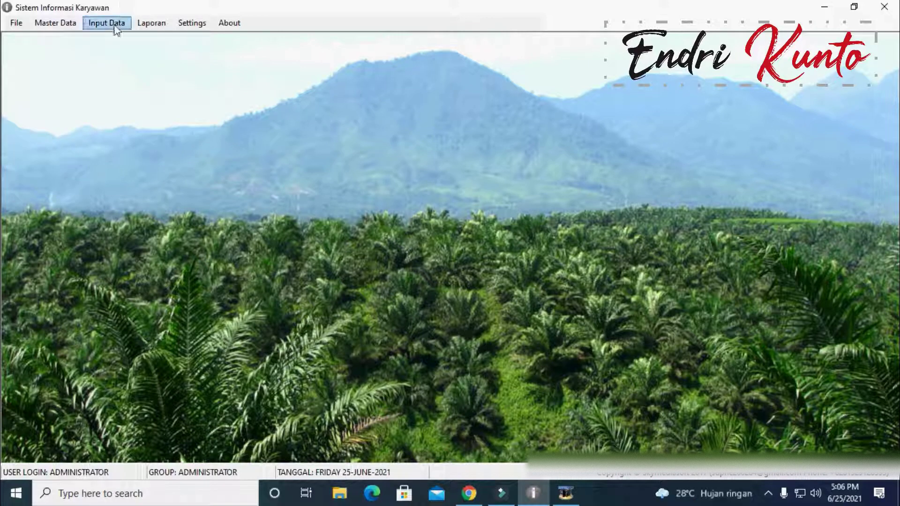
click(60, 26)
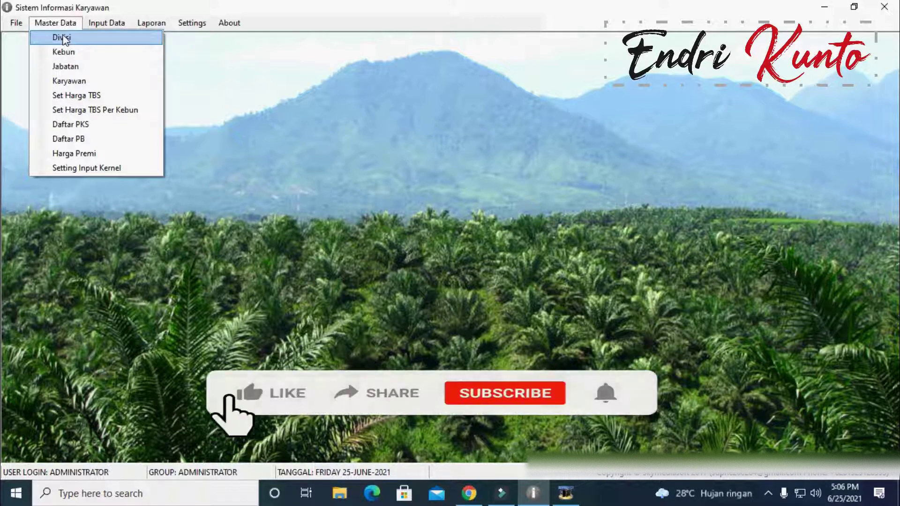
Step: Open the DATA KARYAWAN form and review the Divisi list, leaving it as DIVISI UMUM
click(68, 80)
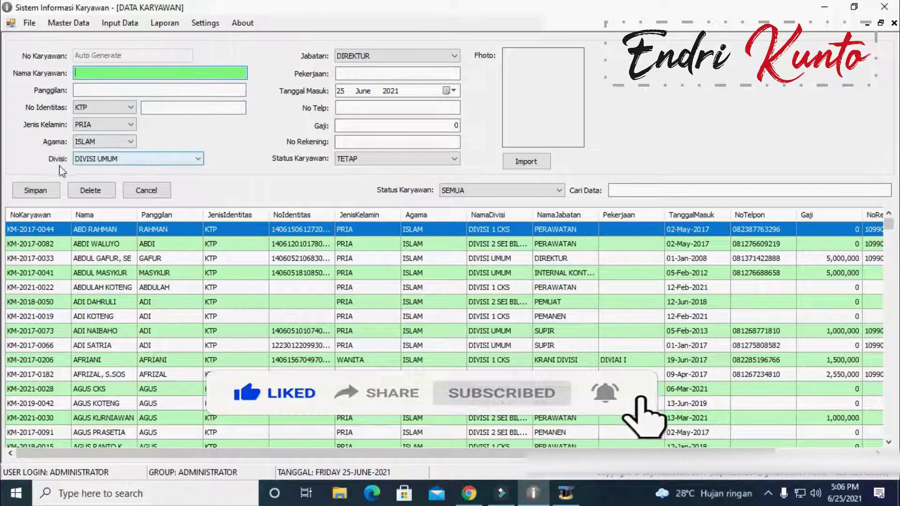
click(158, 159)
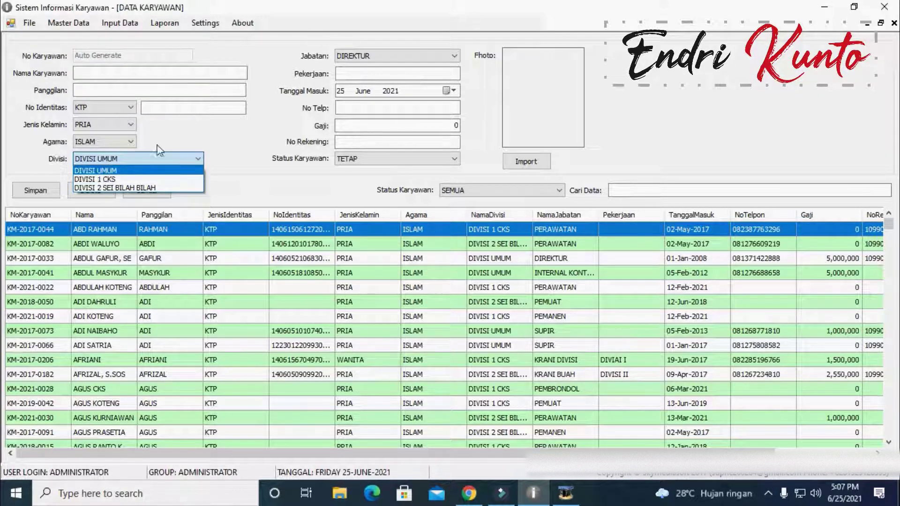
click(174, 129)
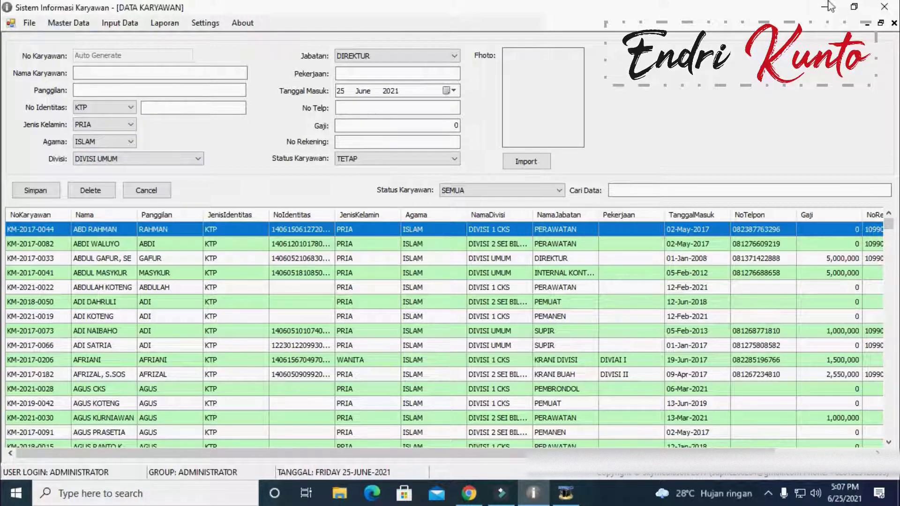
Step: Close the DATA KARYAWAN form, briefly reopen it from Master Data, then close it again
click(894, 23)
click(55, 22)
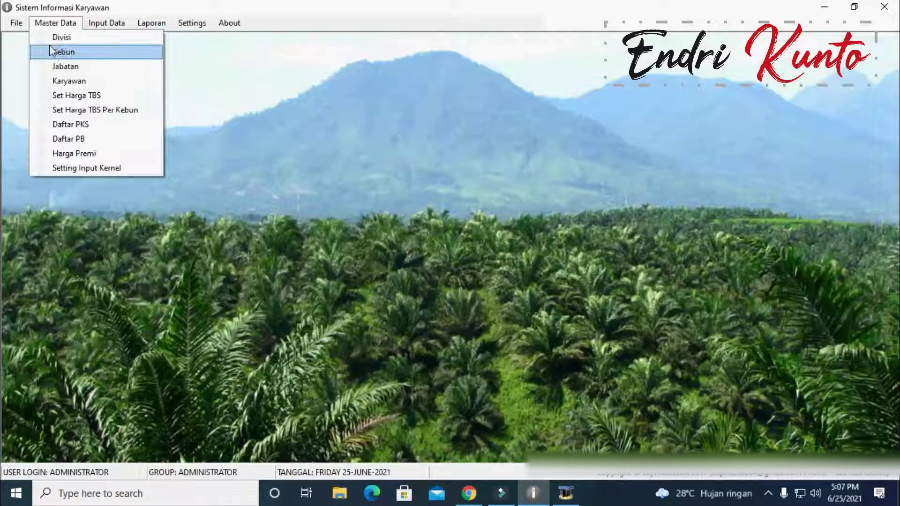
click(49, 24)
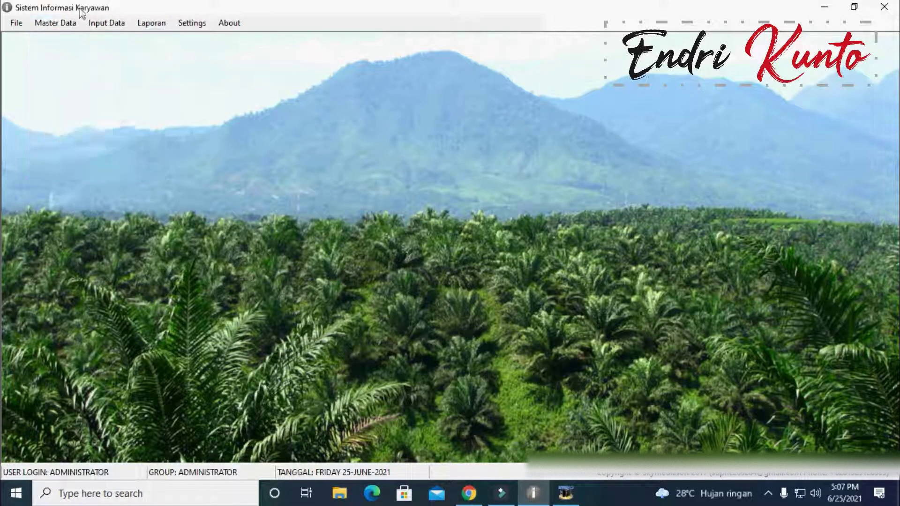
click(56, 24)
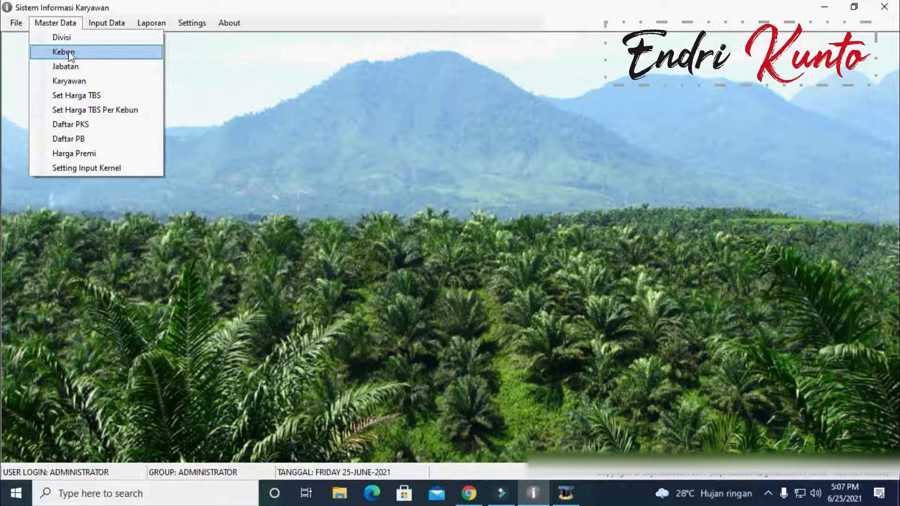
click(75, 81)
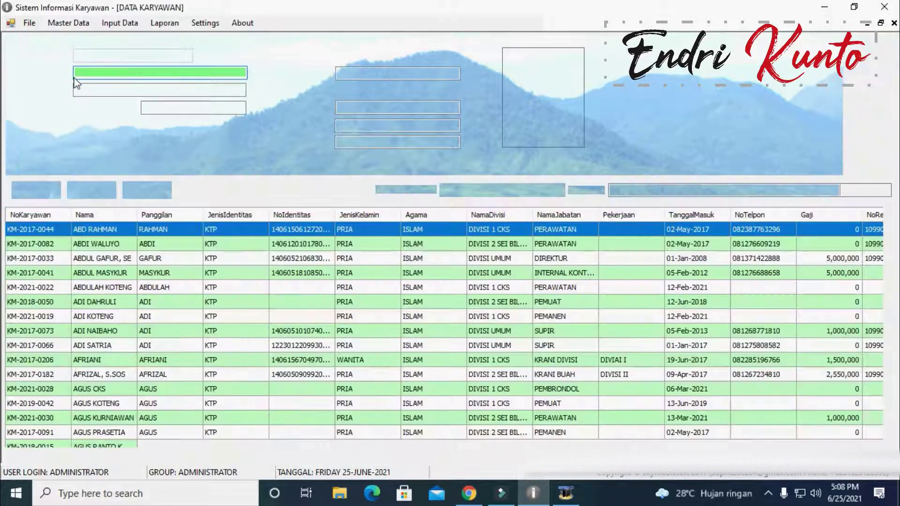
key(Escape)
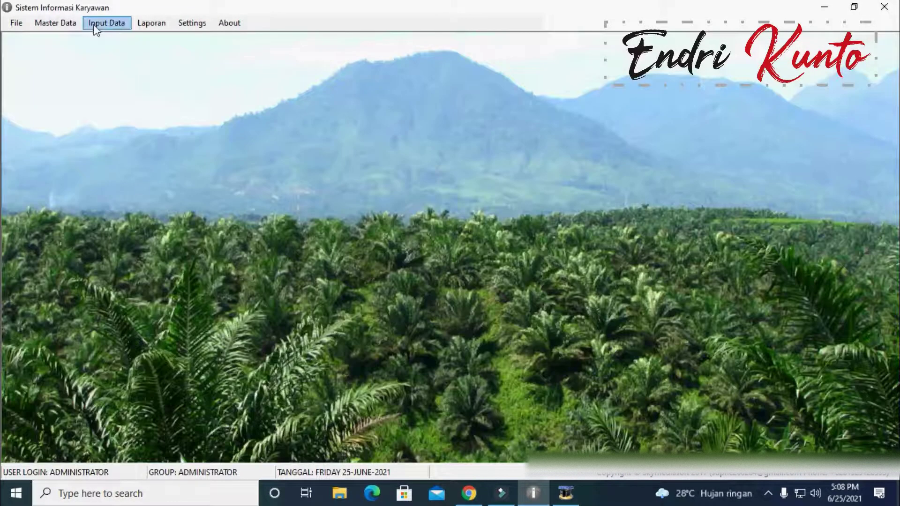
Step: Open the INPUT POTONG TBS form from Input Data > Kebun and view its Kebun list
click(97, 25)
mouse_move(120, 54)
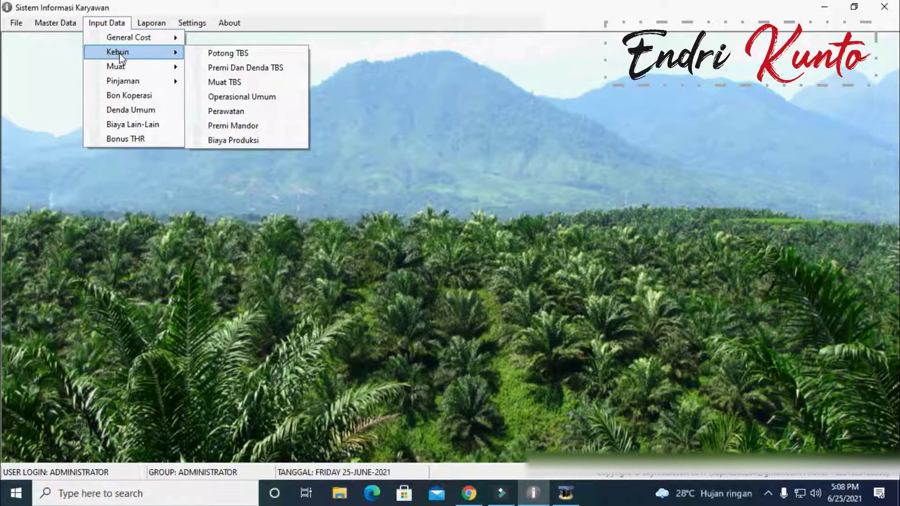
click(240, 57)
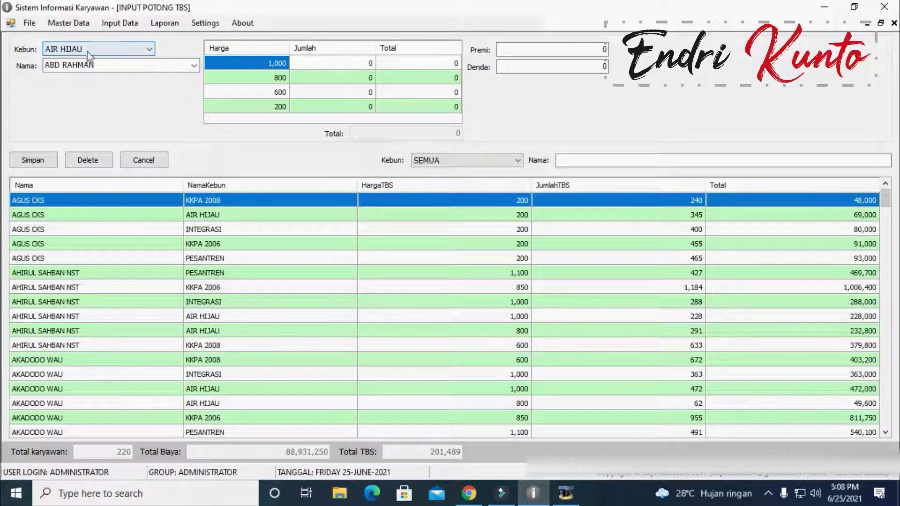
click(122, 49)
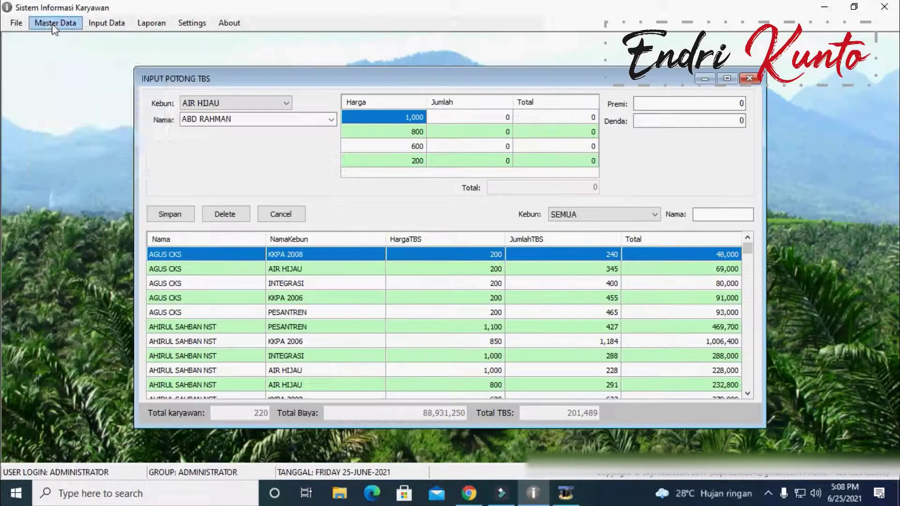
Step: Open the MASTER KEBUN window and move it to the right of the TBS form
click(55, 23)
click(65, 52)
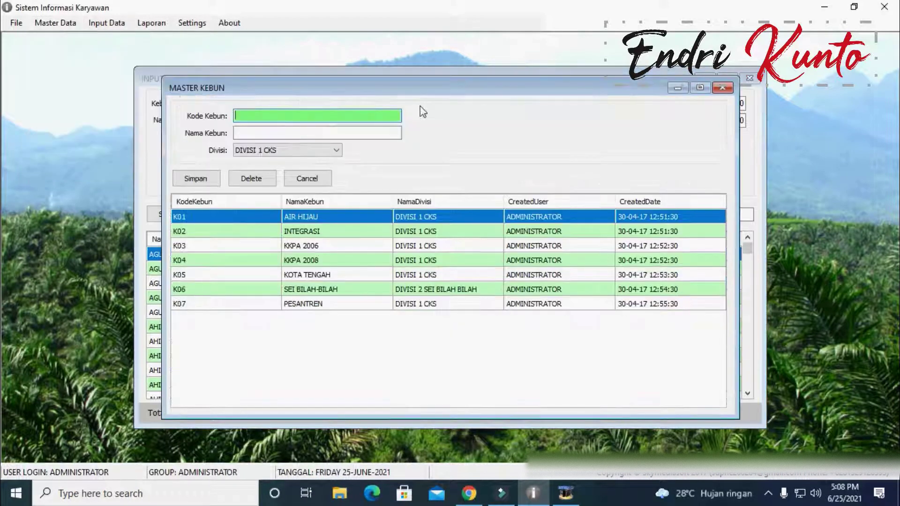
drag(375, 87, 503, 135)
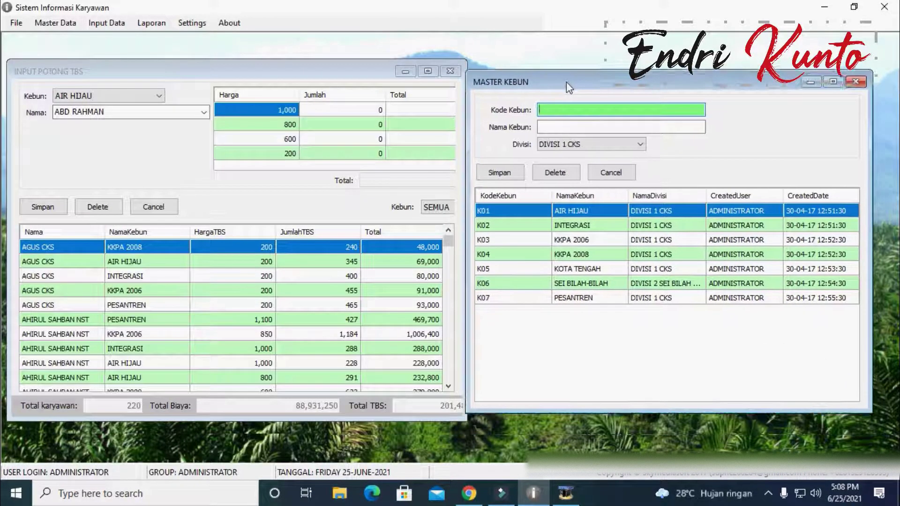
drag(567, 82, 573, 78)
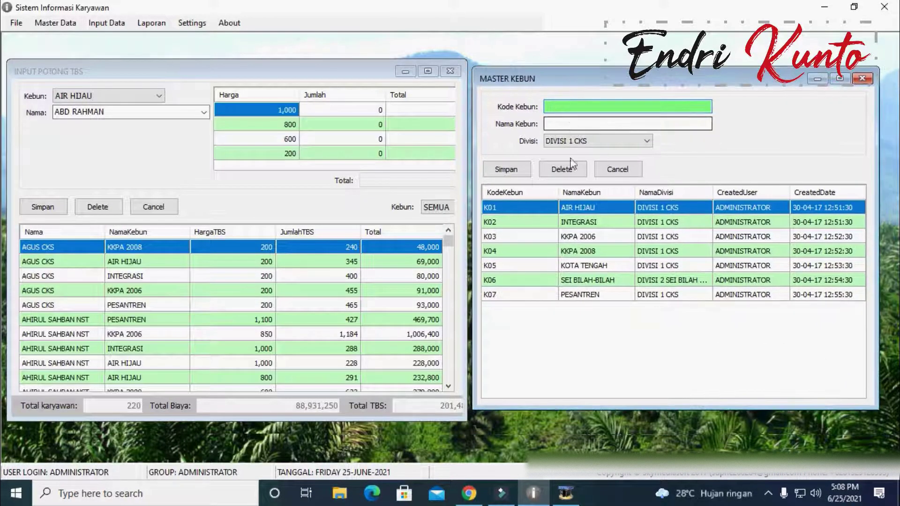
Step: Check the Kebun list on INPUT POTONG TBS, keeping AIR HIJAU as the estate
click(111, 96)
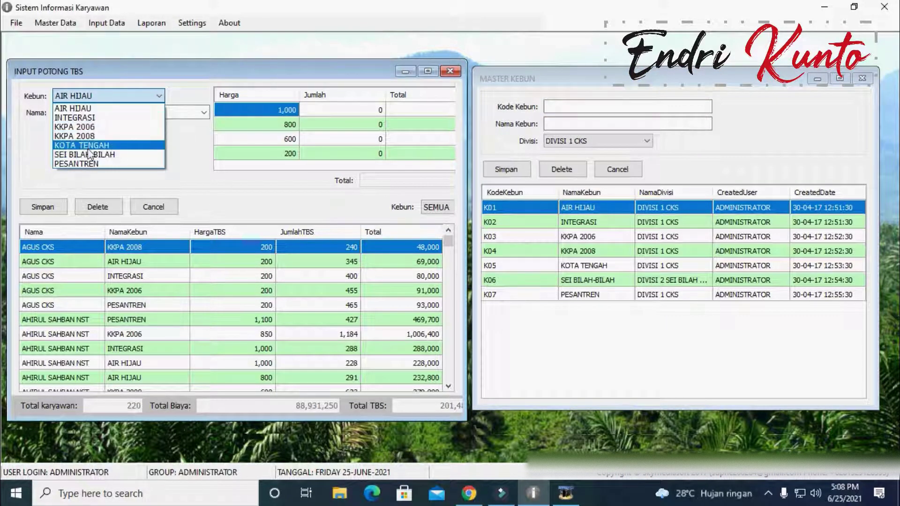
click(101, 112)
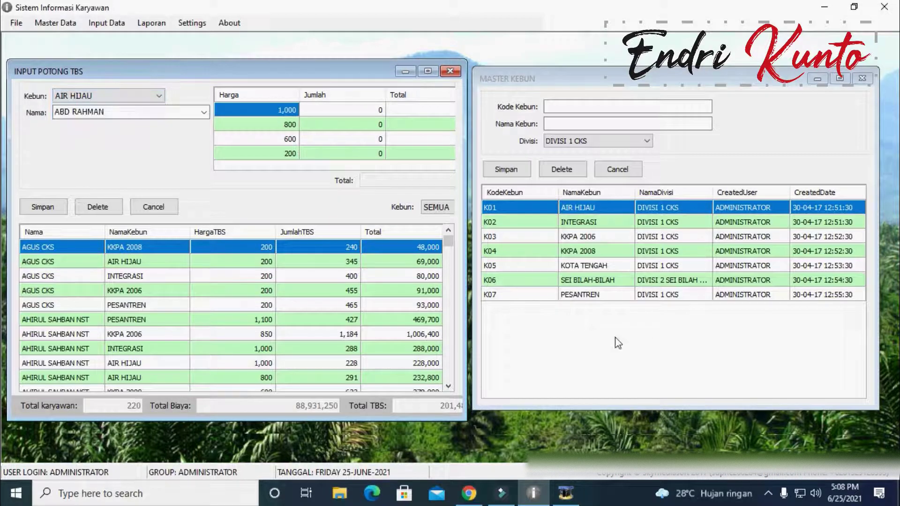
click(151, 96)
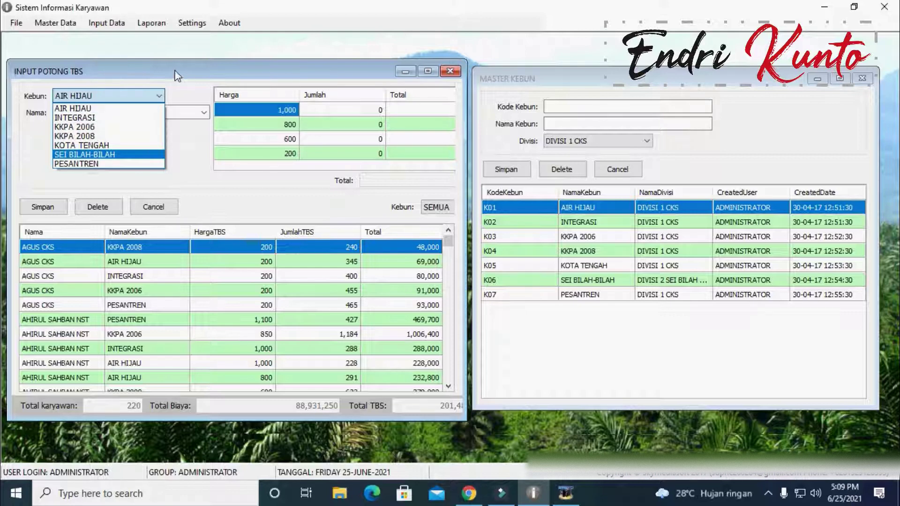
click(456, 70)
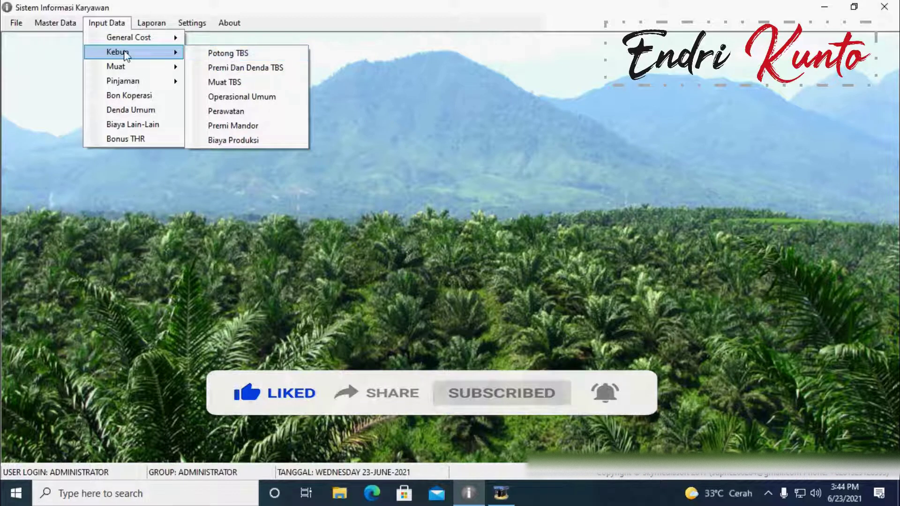
Step: Open the MASTER JABATAN window and the DATA KARYAWAN form, and view the Jabatan list
click(55, 22)
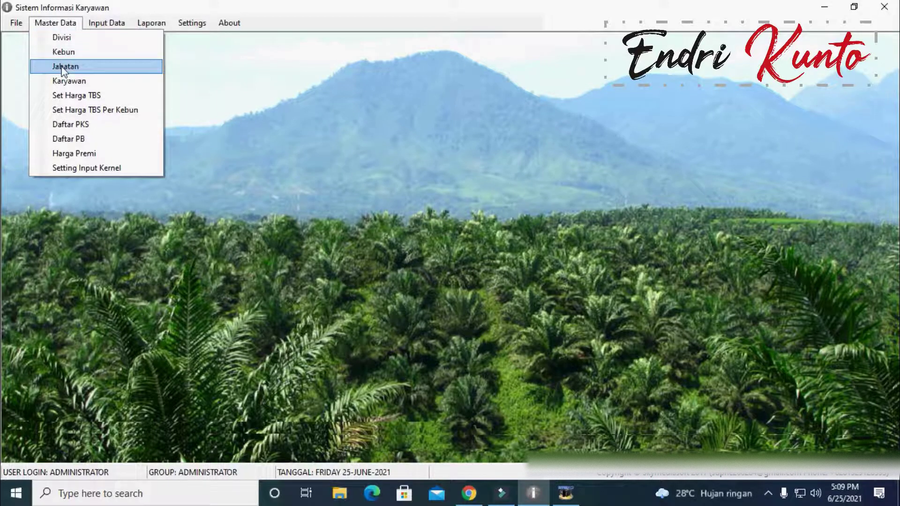
click(65, 66)
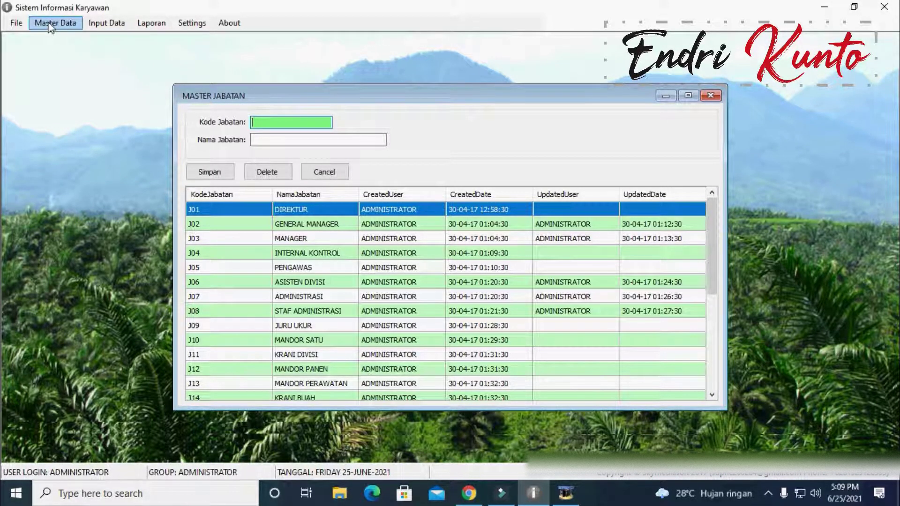
click(49, 25)
click(74, 81)
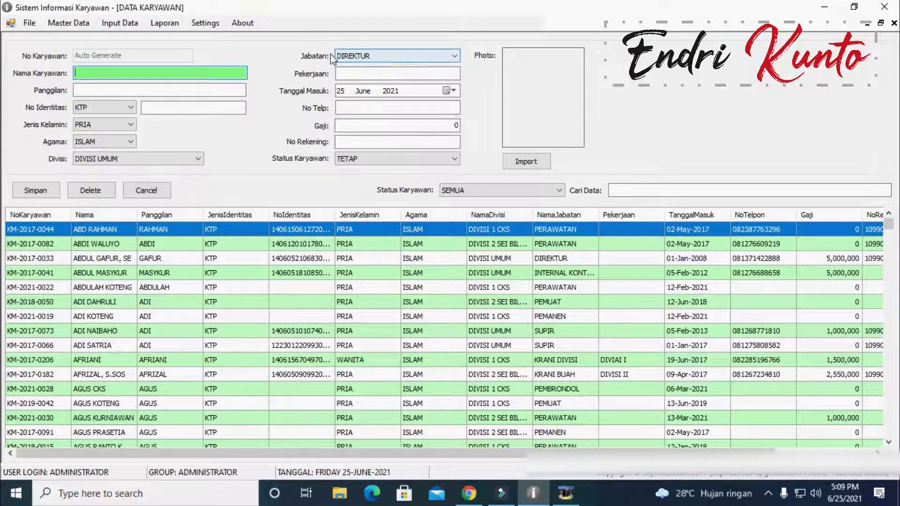
click(409, 57)
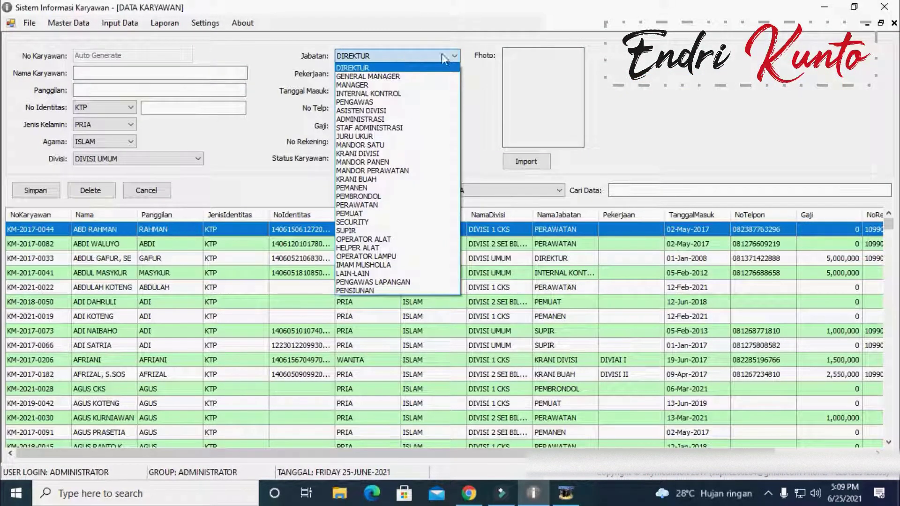
Step: Arrange the employee and job-position windows side by side and select the INTERNAL KONTROL row
click(881, 23)
click(390, 111)
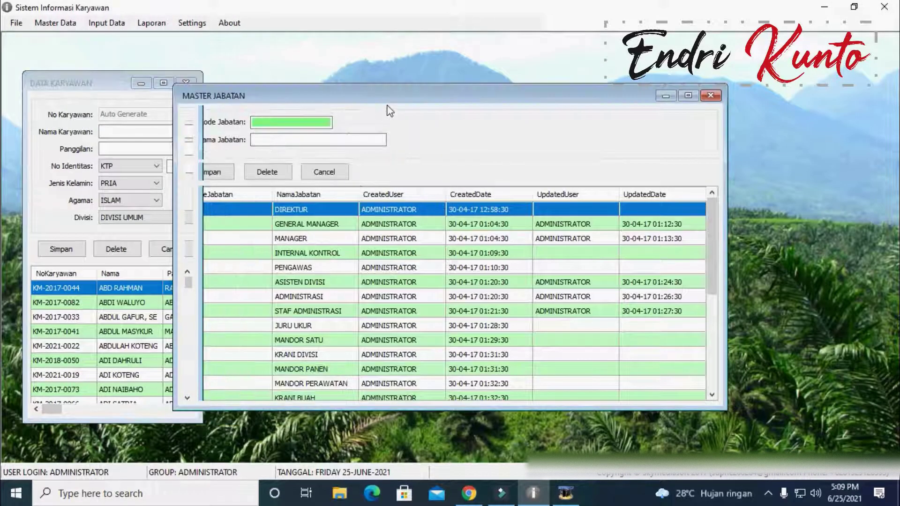
drag(462, 96, 632, 76)
drag(202, 165, 353, 166)
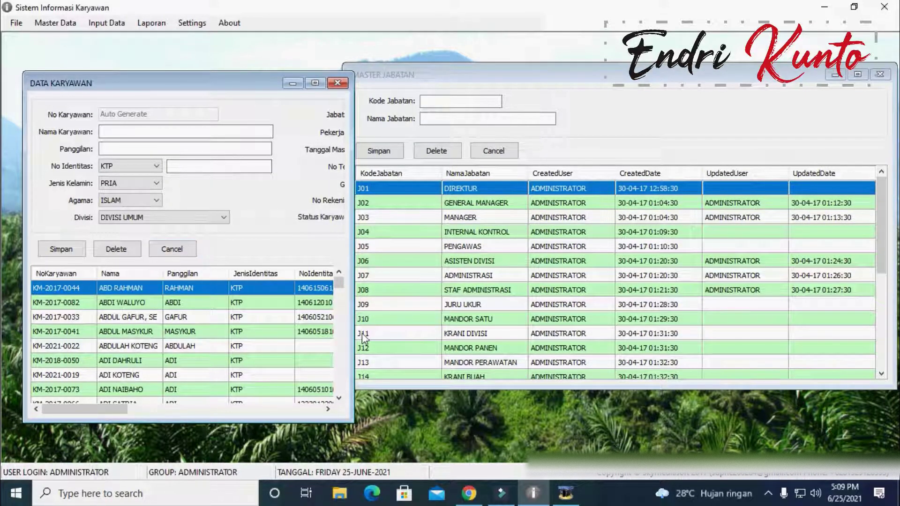
click(520, 227)
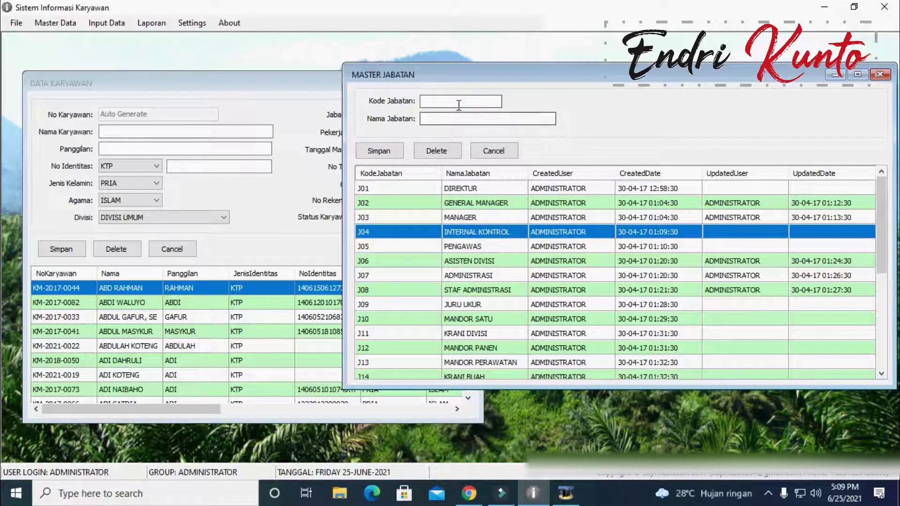
Step: Keep the employee's Jabatan as DIREKTUR and close the DATA KARYAWAN form
click(130, 97)
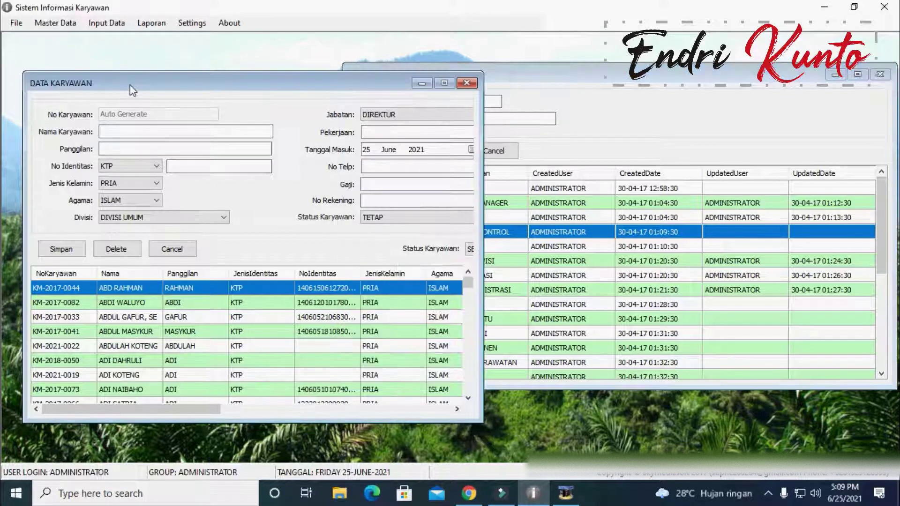
click(417, 114)
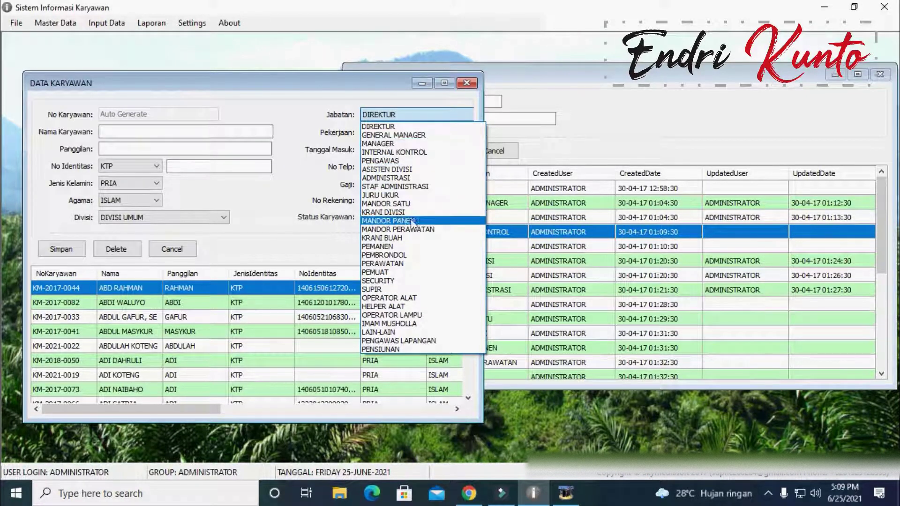
click(255, 70)
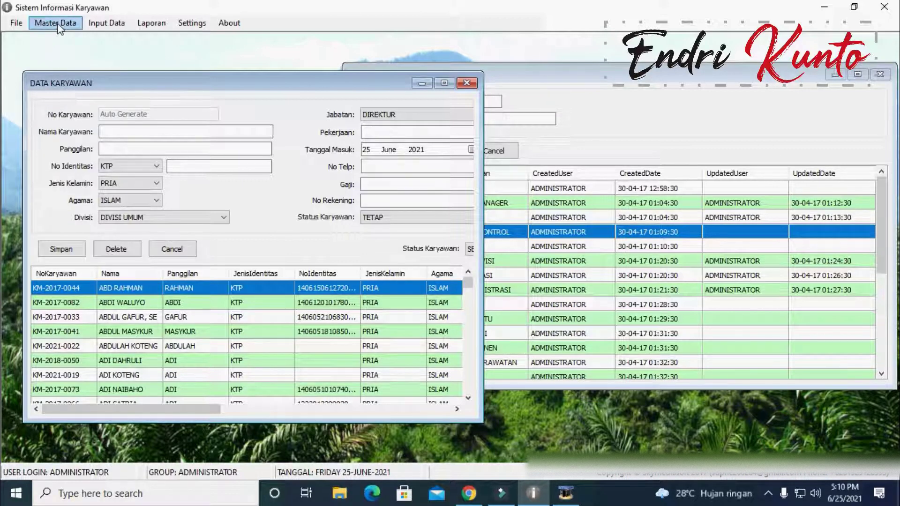
click(467, 83)
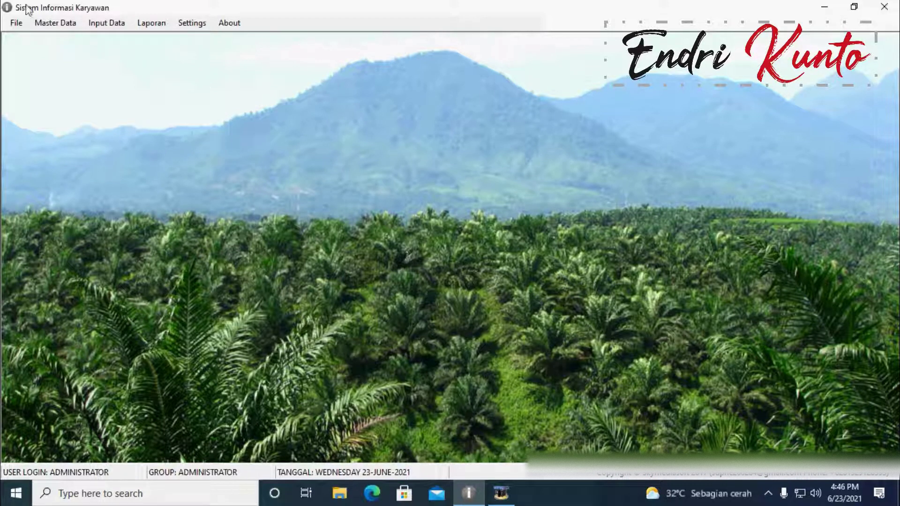
Step: Browse the Input Data menu's General Cost, Kebun and Muat submenus, ending on Master Data
click(52, 26)
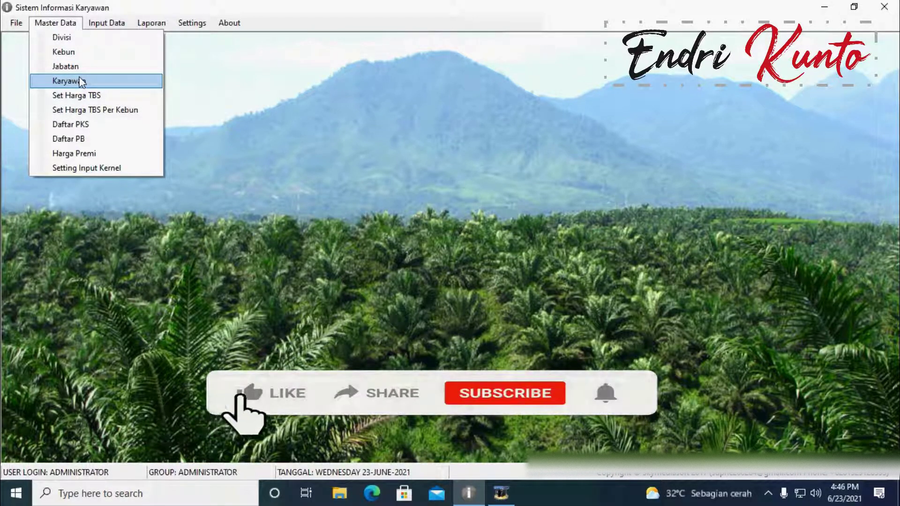
mouse_move(99, 27)
mouse_move(117, 40)
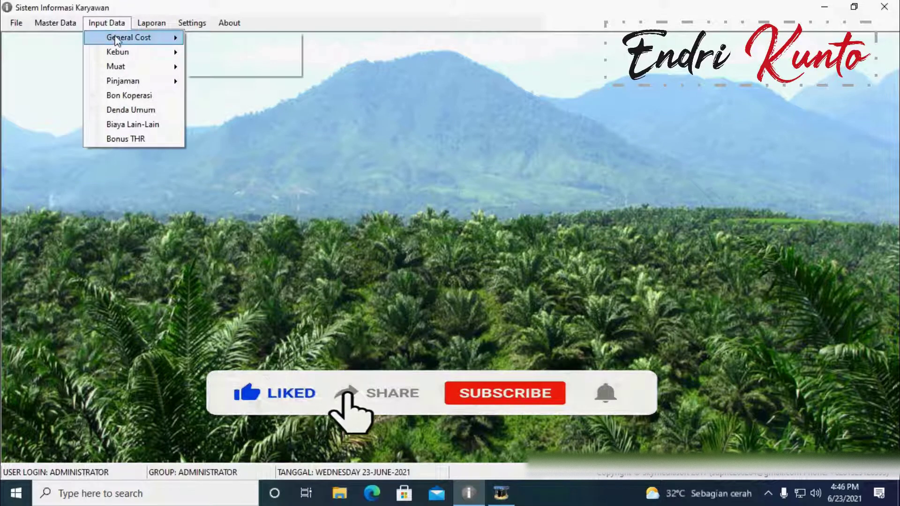
mouse_move(124, 55)
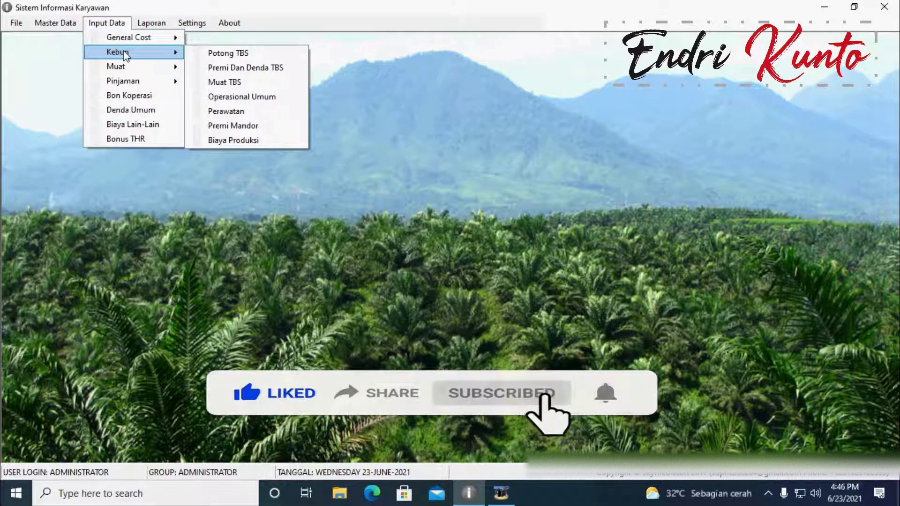
mouse_move(136, 69)
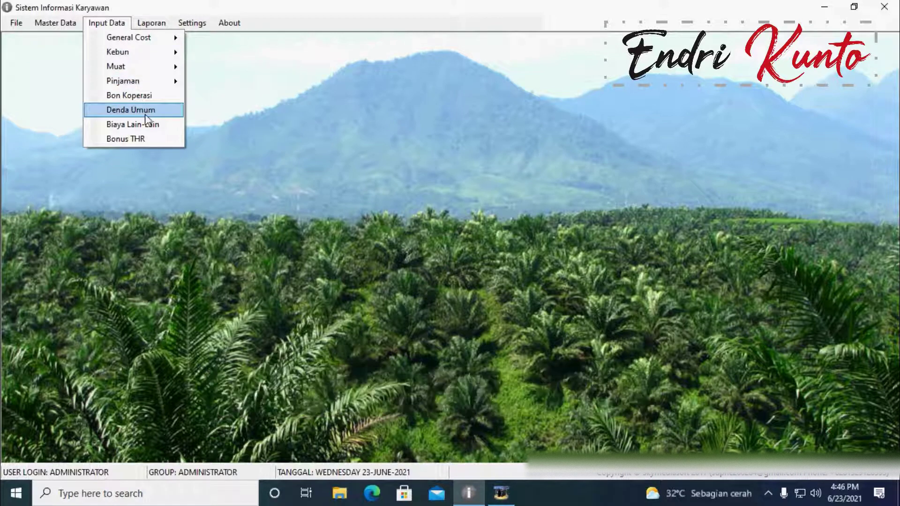
mouse_move(57, 25)
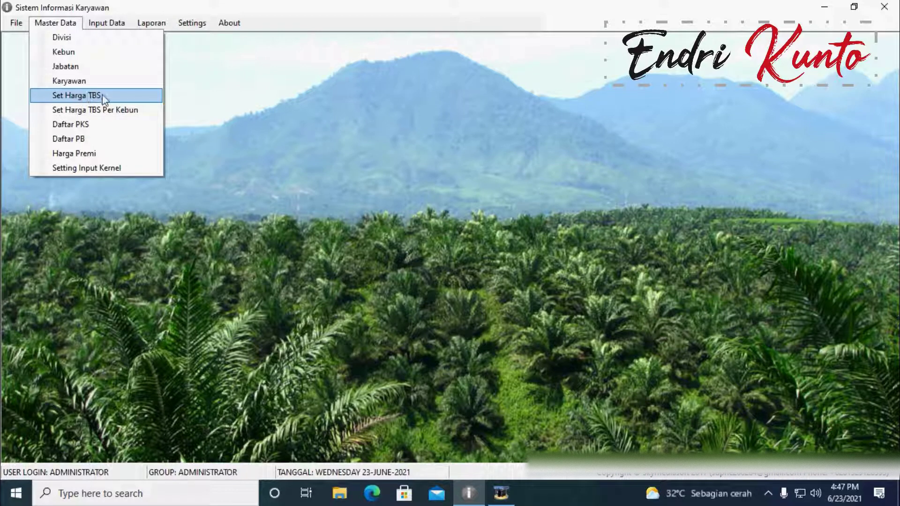
Step: Open the Set Harga Potong TBS and Setting Premi Mandor windows and arrange them side by side
click(60, 97)
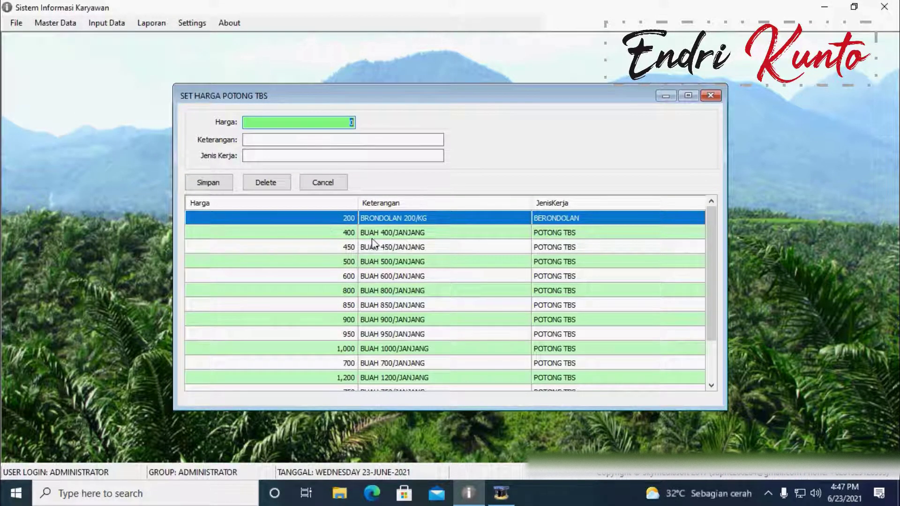
scroll(374, 244, down, 2)
scroll(374, 244, up, 2)
click(56, 24)
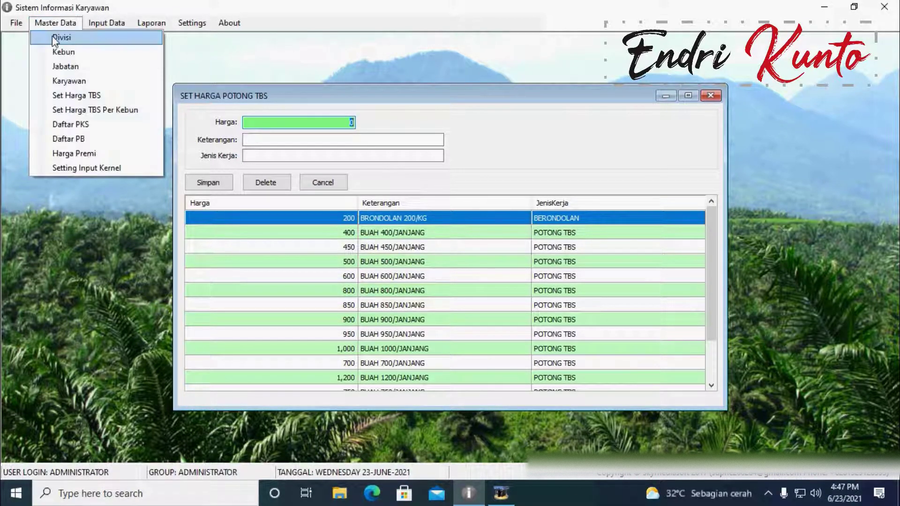
click(75, 110)
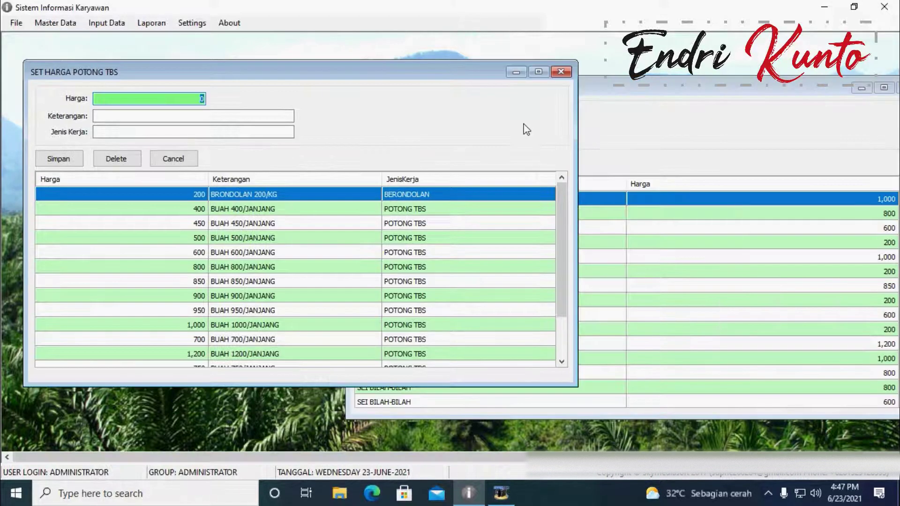
click(652, 87)
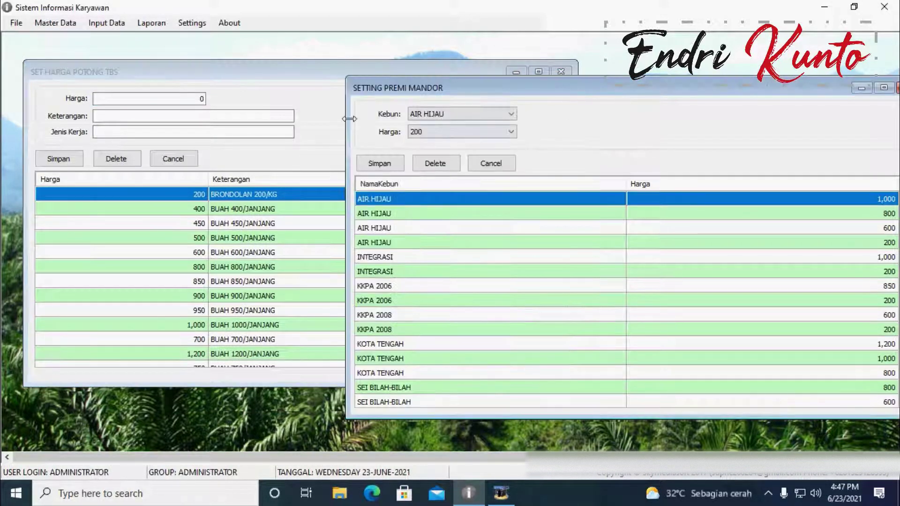
drag(361, 123, 593, 123)
click(197, 91)
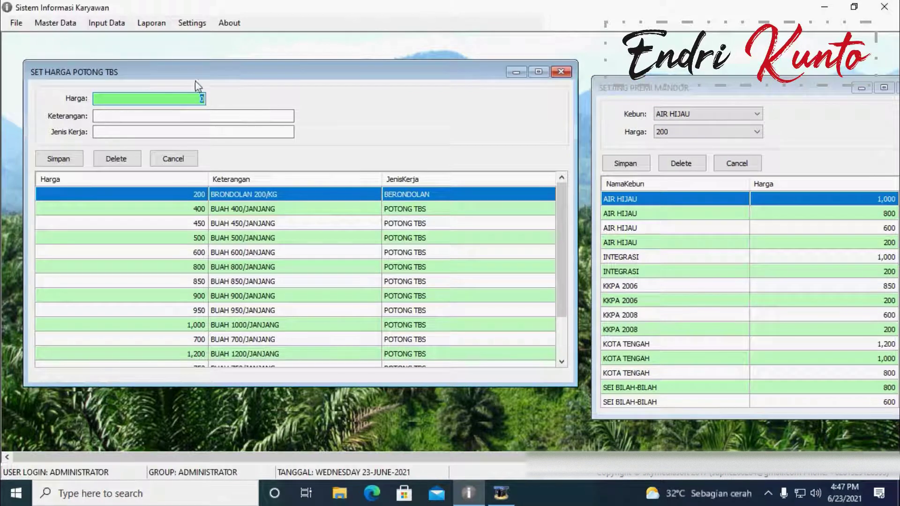
drag(204, 72, 153, 43)
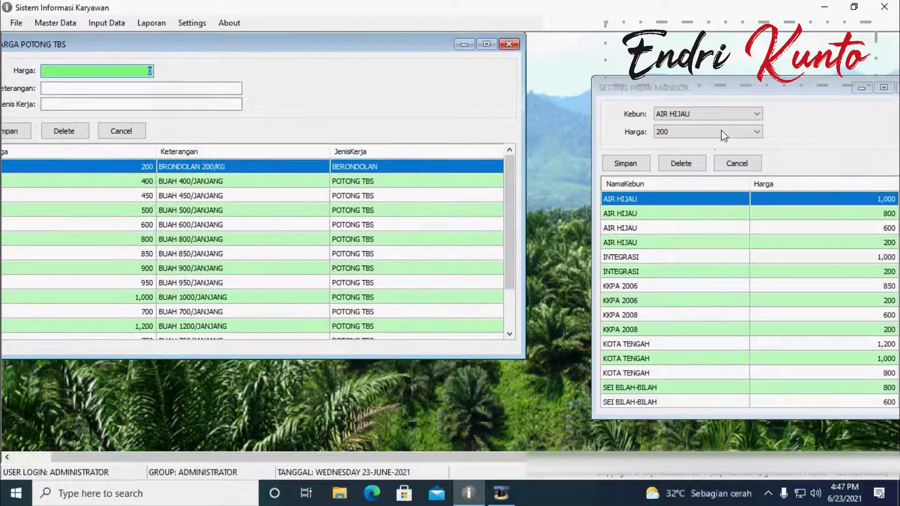
drag(723, 91, 649, 75)
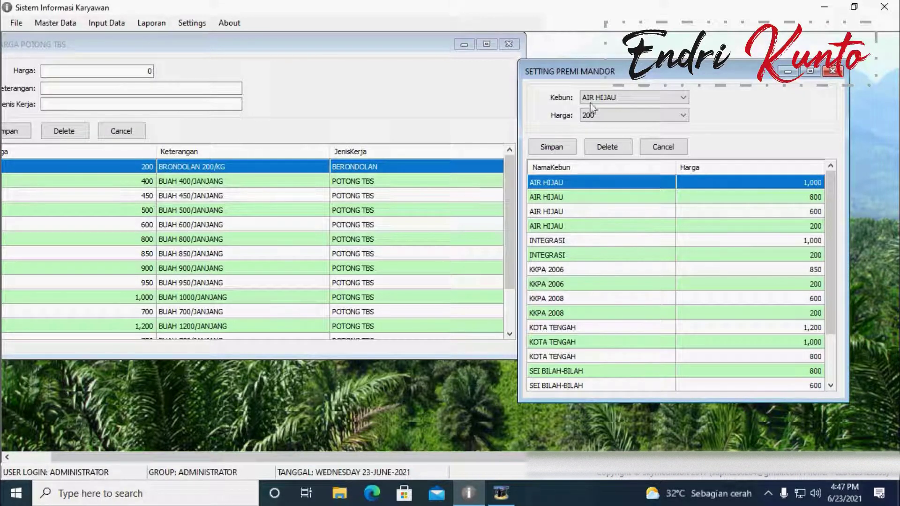
Step: Set Setting Premi Mandor's Kebun to INTEGRASI with Harga 200, then close Harga Potong TBS
click(635, 116)
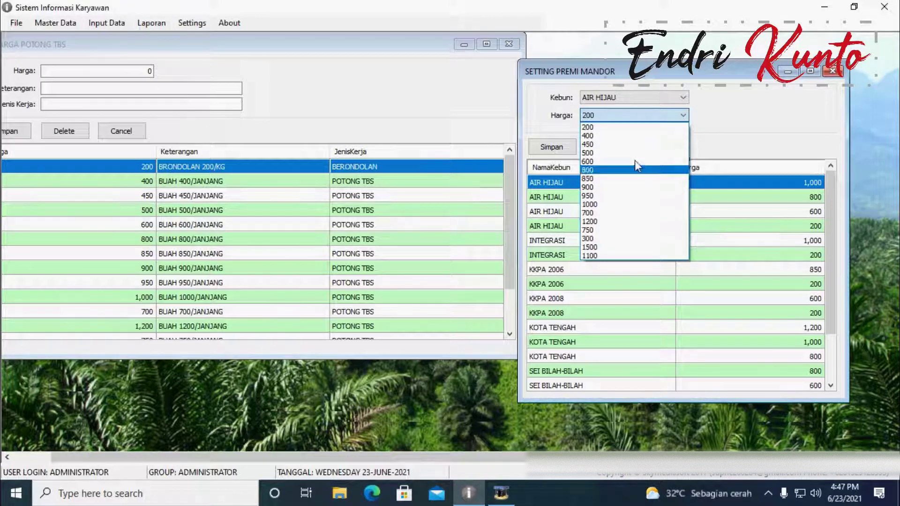
click(656, 99)
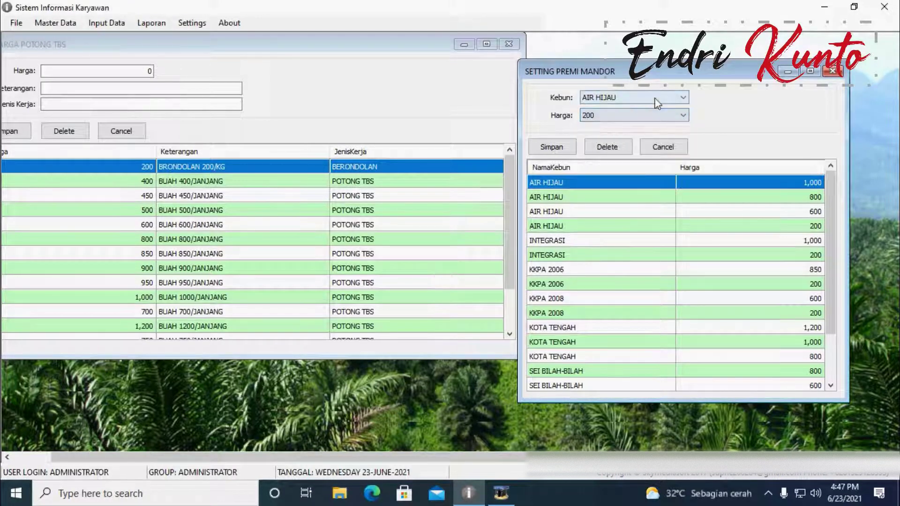
click(657, 101)
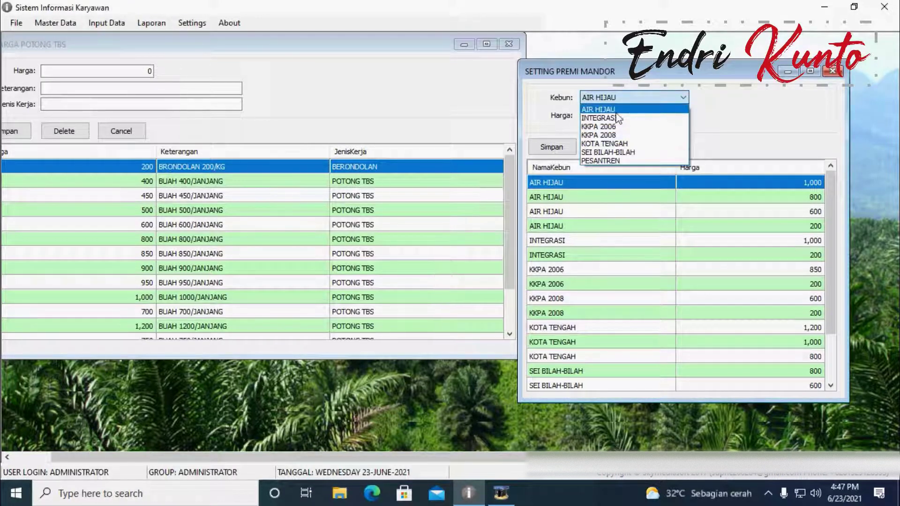
click(610, 118)
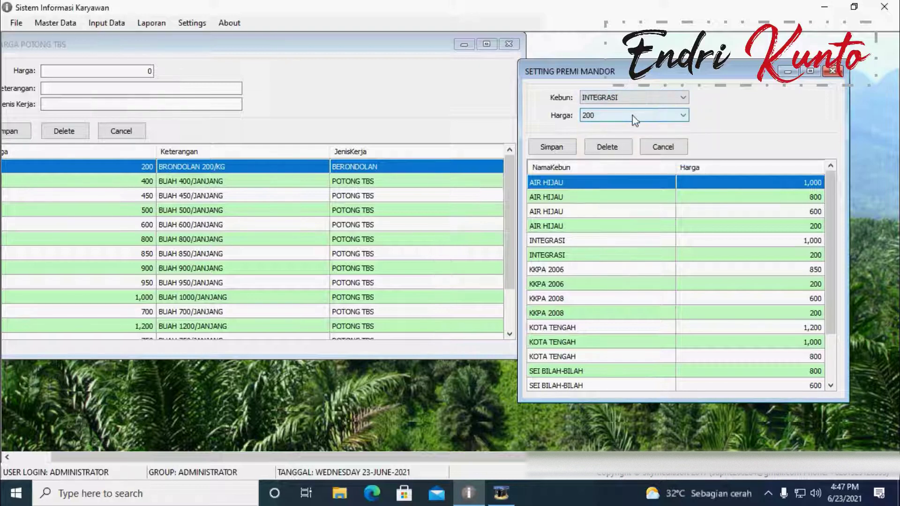
click(630, 116)
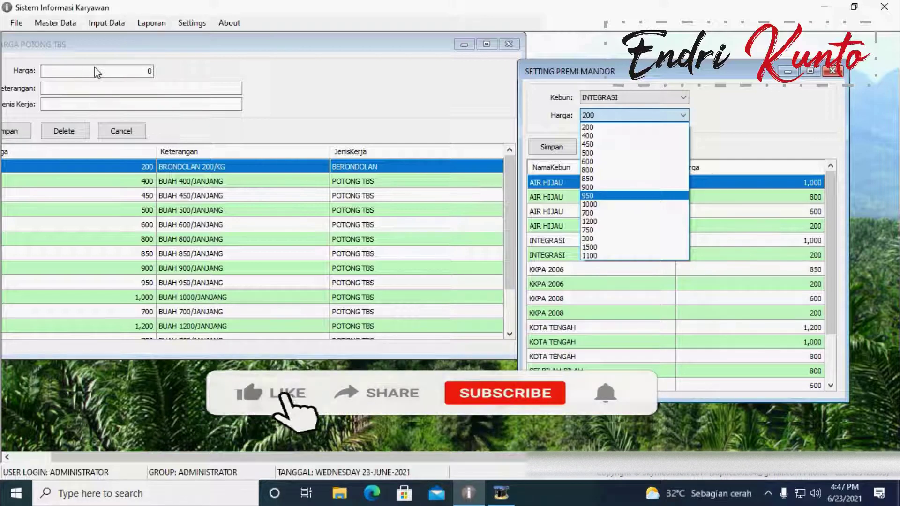
click(82, 44)
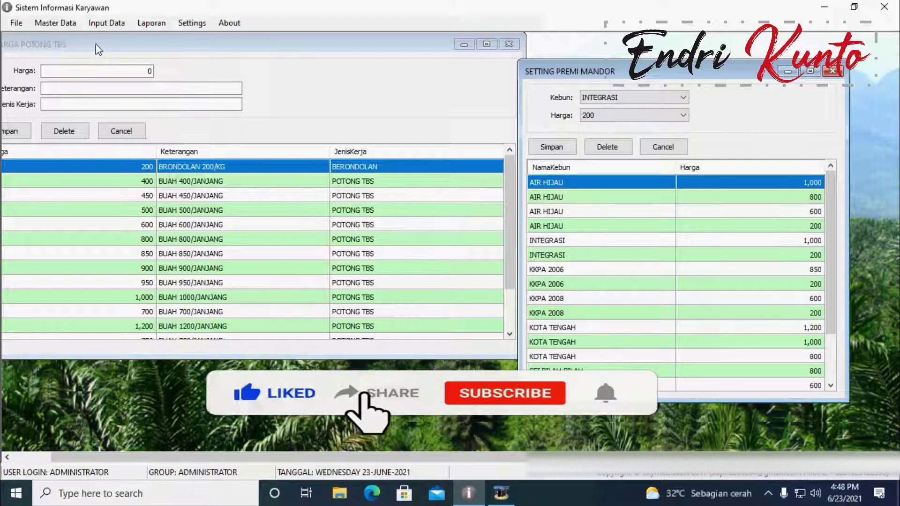
click(509, 45)
Step: Close Setting Premi Mandor and open the Input Potong TBS form from Input Data > Kebun
click(833, 71)
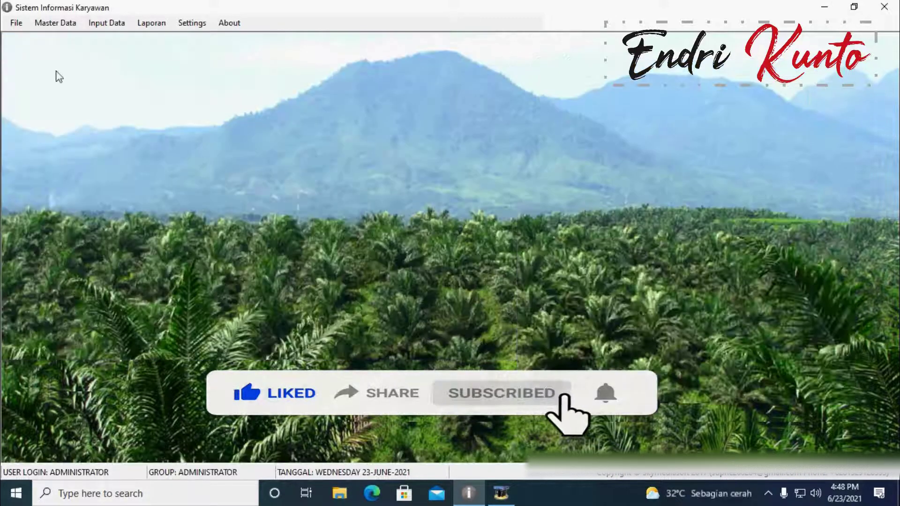
click(63, 23)
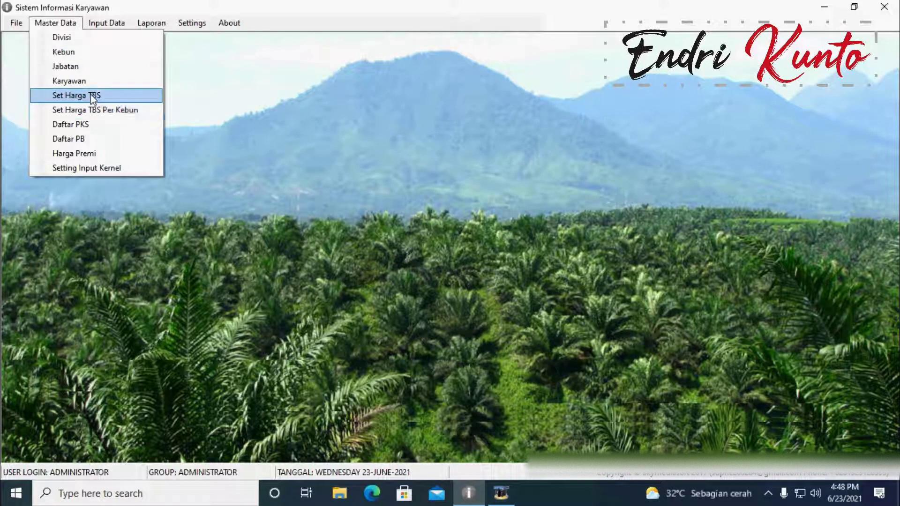
mouse_move(106, 22)
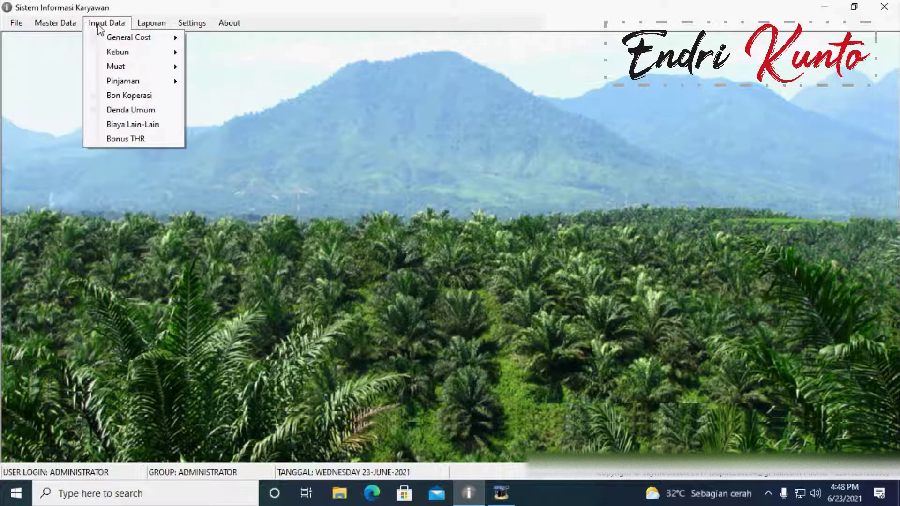
mouse_move(126, 54)
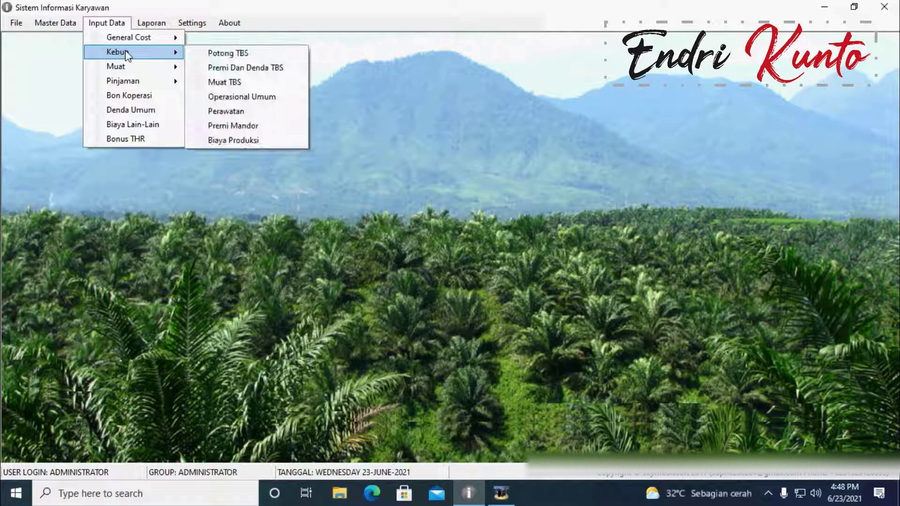
click(236, 54)
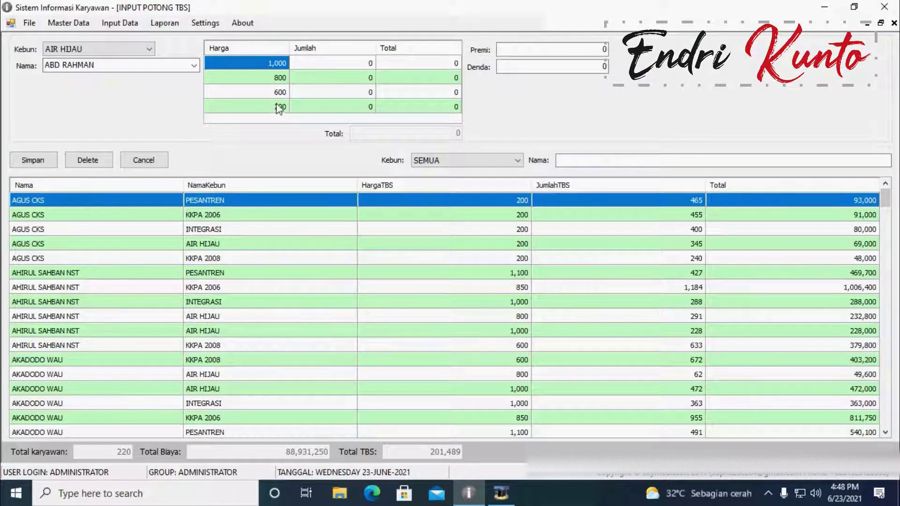
Step: Review the Harga rows 1,000, 800, 600 and 200, then close the Input Potong TBS form
click(272, 72)
click(270, 67)
click(271, 91)
click(276, 107)
click(271, 79)
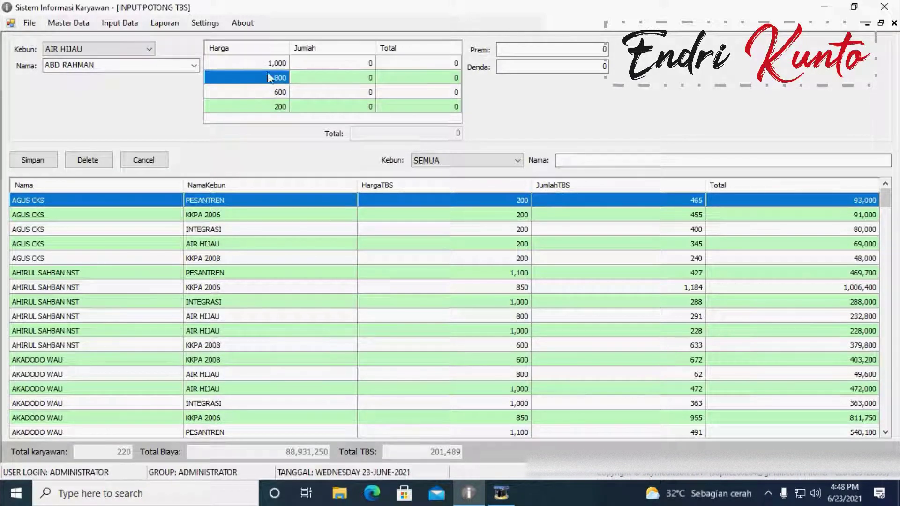
click(268, 67)
click(271, 91)
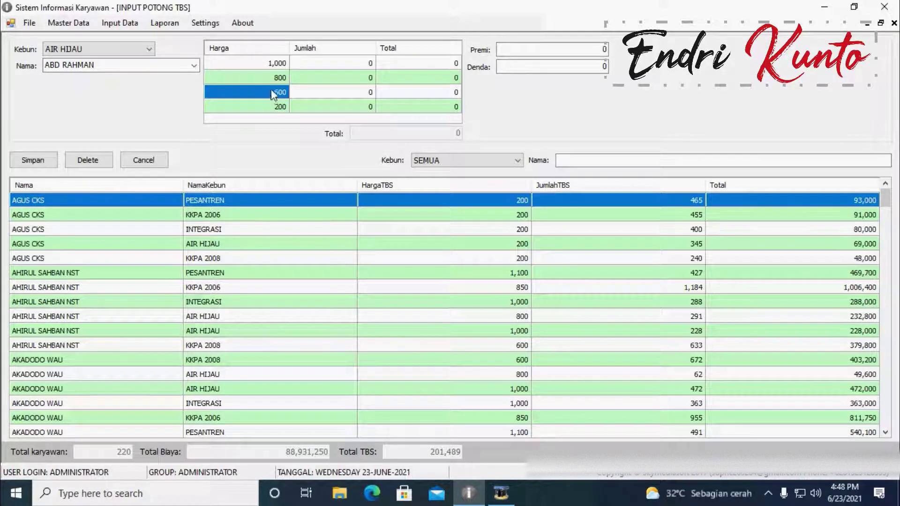
click(894, 23)
Step: View the DAFTAR PKS mill list, P01 to P07, close it, and show the Input Data options
click(63, 23)
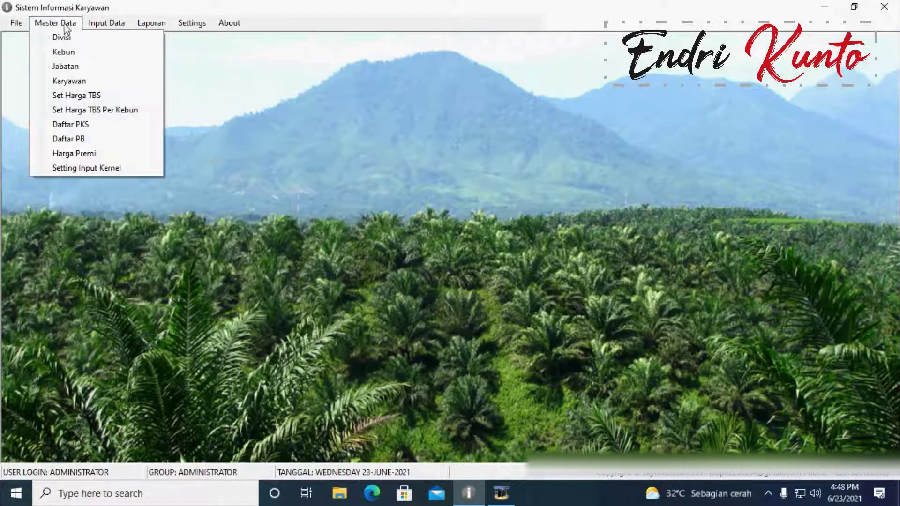
click(95, 125)
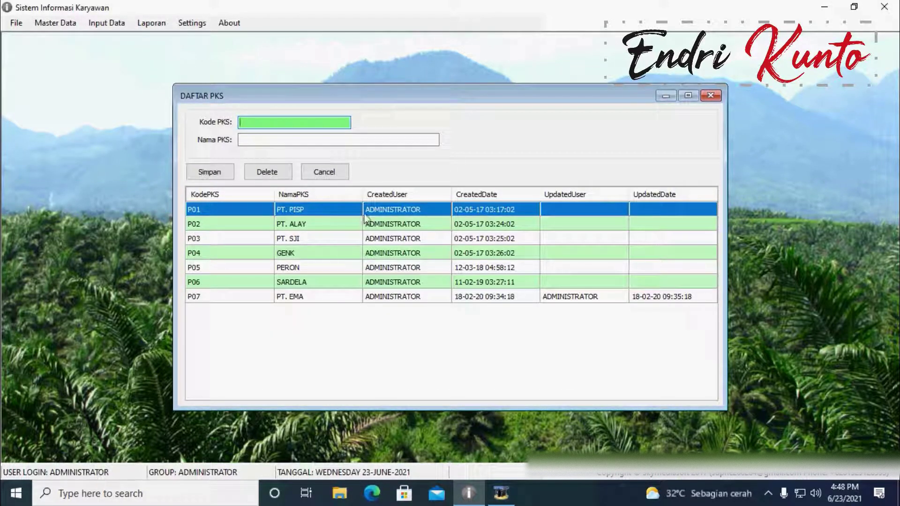
click(710, 97)
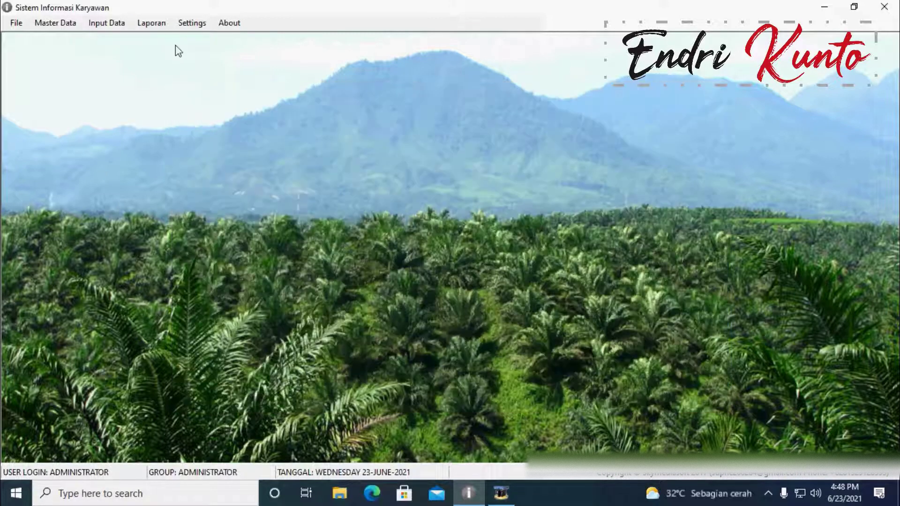
click(105, 27)
Step: Open the INPUT MUAT TBS form and review its PKS mill list and the menu options
mouse_move(132, 57)
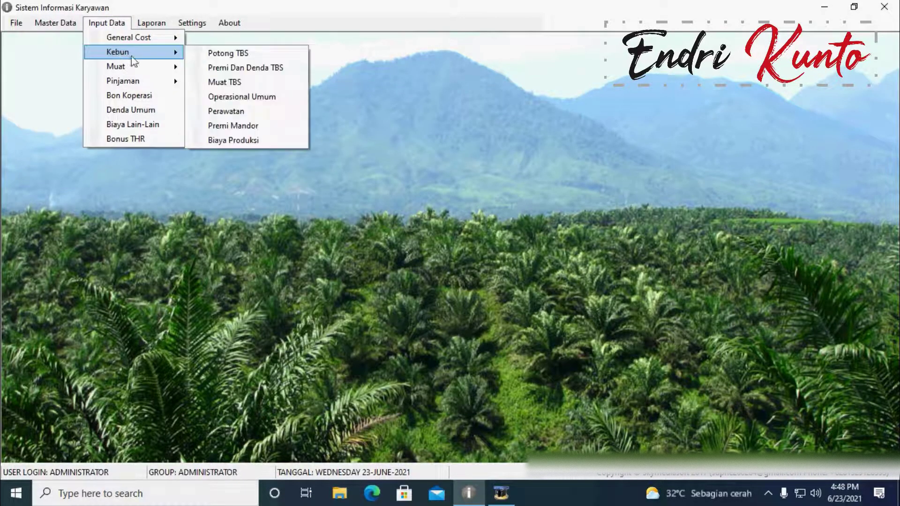
click(233, 85)
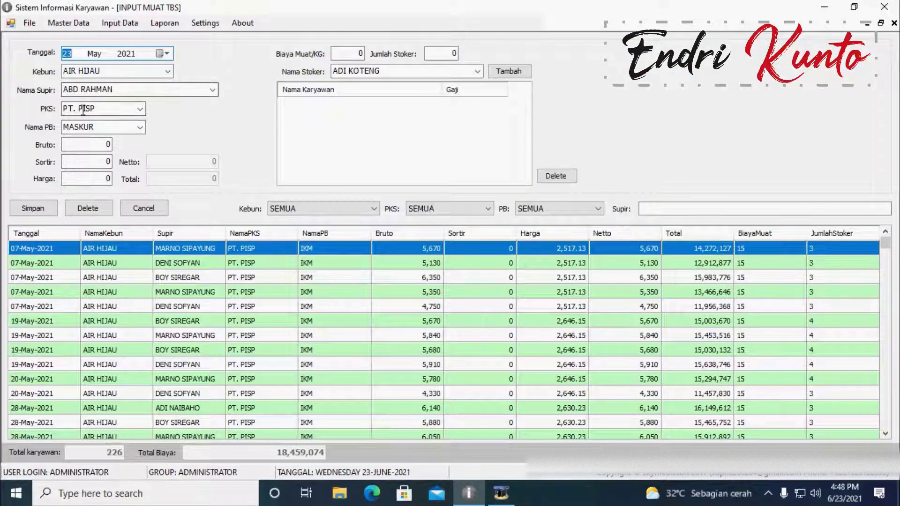
click(140, 109)
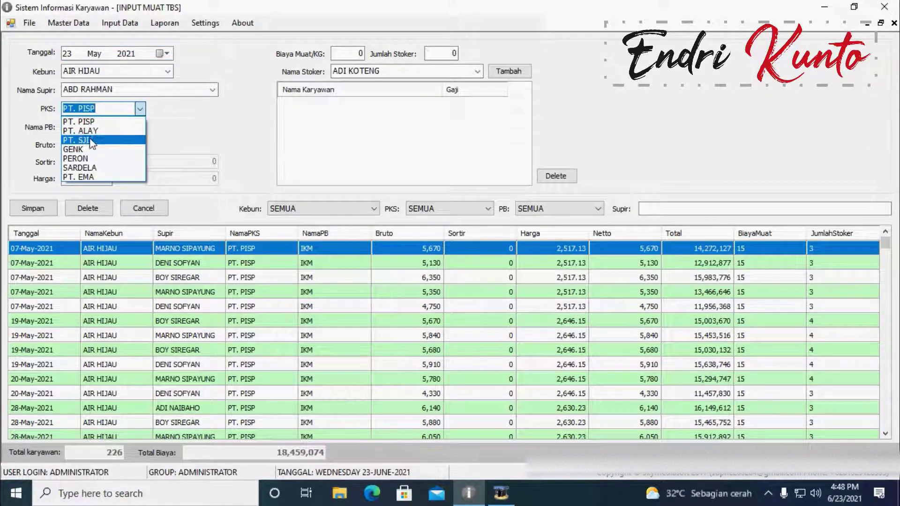
click(76, 26)
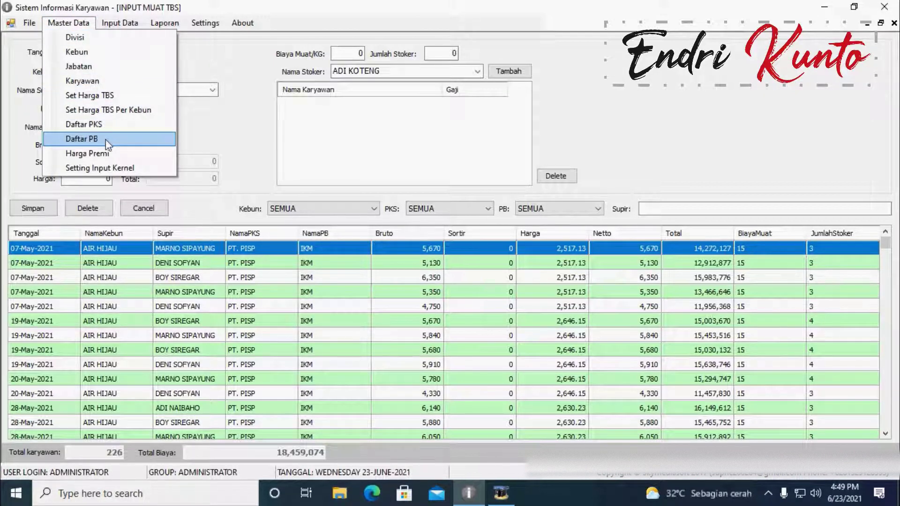
click(119, 22)
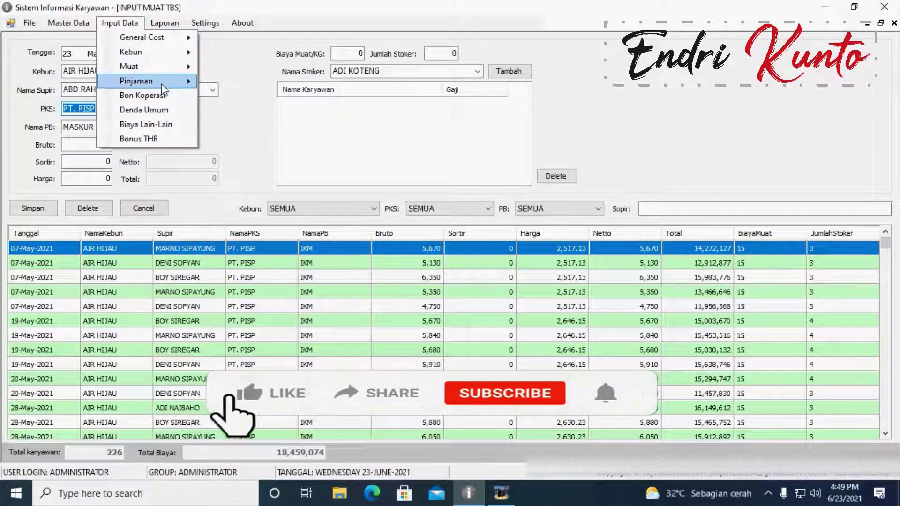
mouse_move(159, 74)
mouse_move(159, 53)
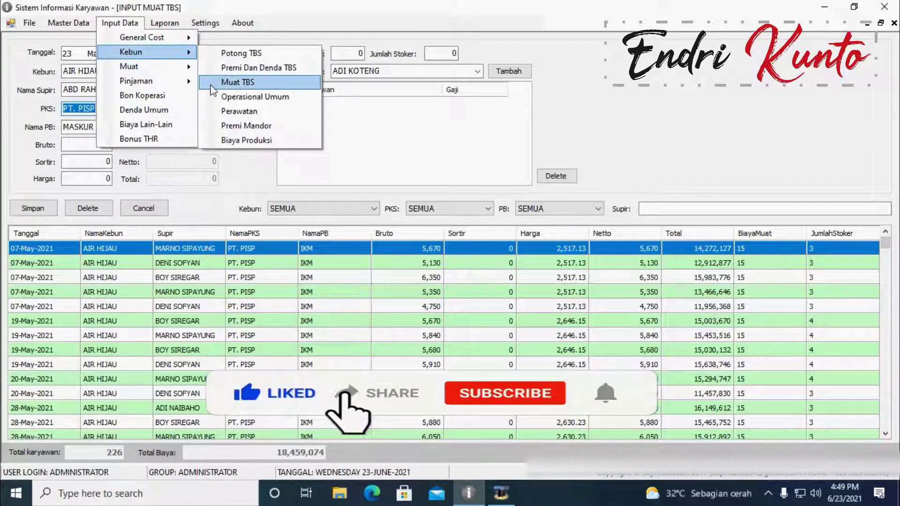
click(720, 71)
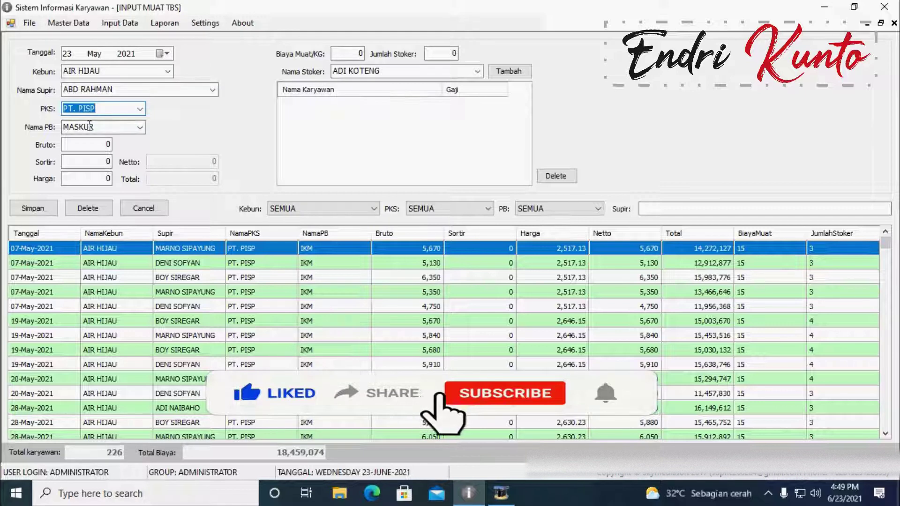
Step: Check the Nama PB list keeping the current name, close the loading form, and show Master Data
click(140, 127)
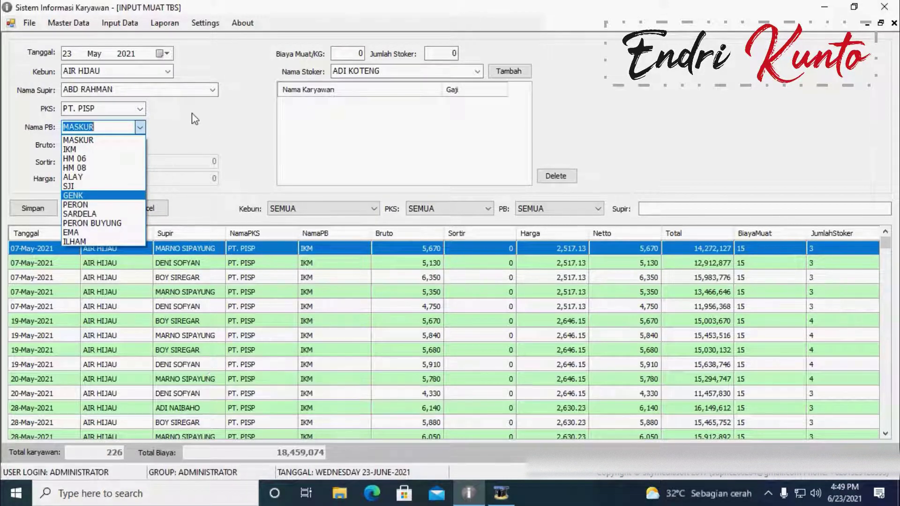
click(140, 127)
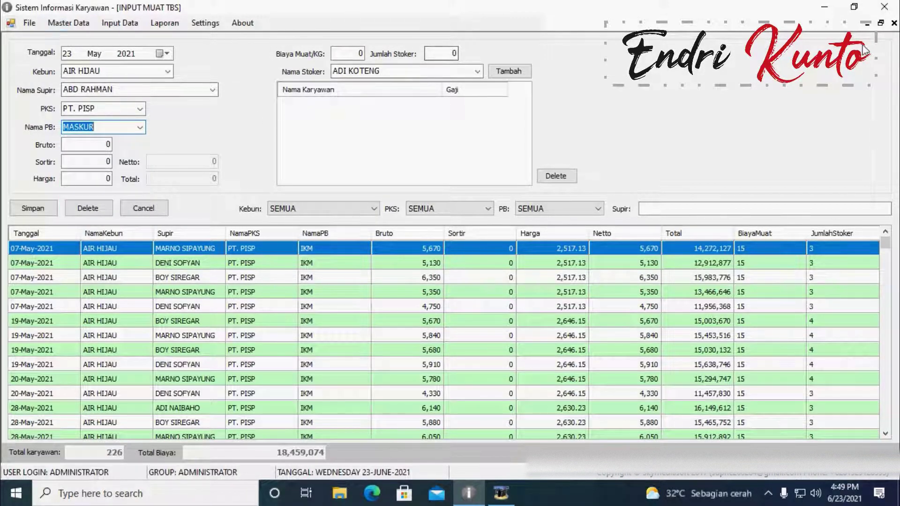
click(894, 22)
click(52, 23)
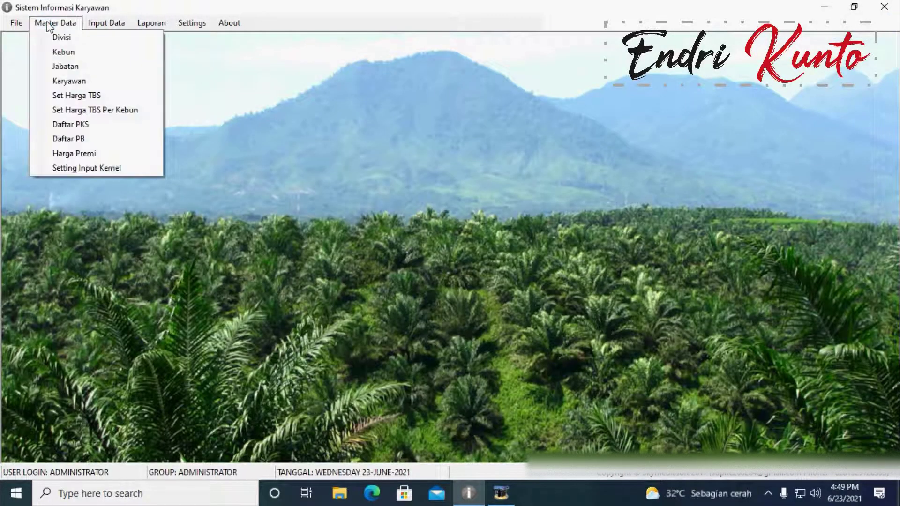
Step: View the SETTING PREMI MANDOR foreman premium rates under Harga Premi, then close them
click(93, 155)
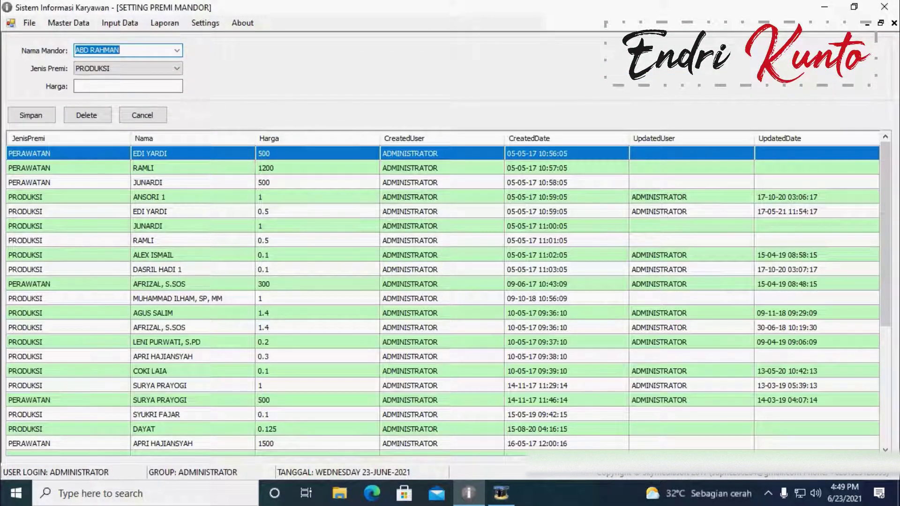
click(894, 24)
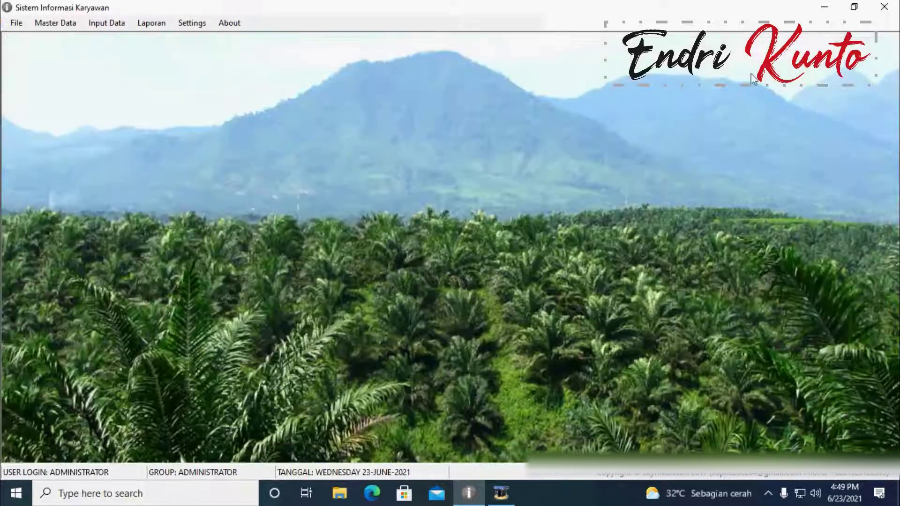
click(109, 24)
mouse_move(143, 52)
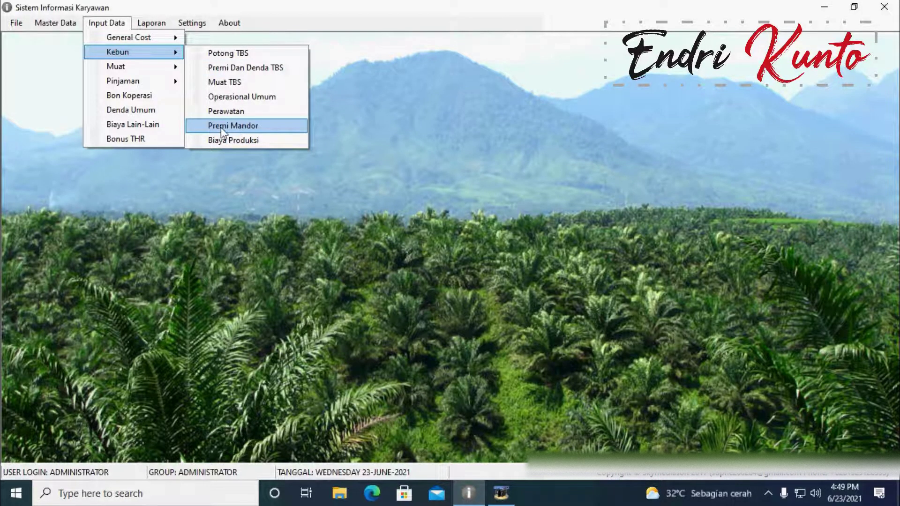
Step: Open the Premi Mandor foreman premium entry form from Input Data > Kebun
click(221, 127)
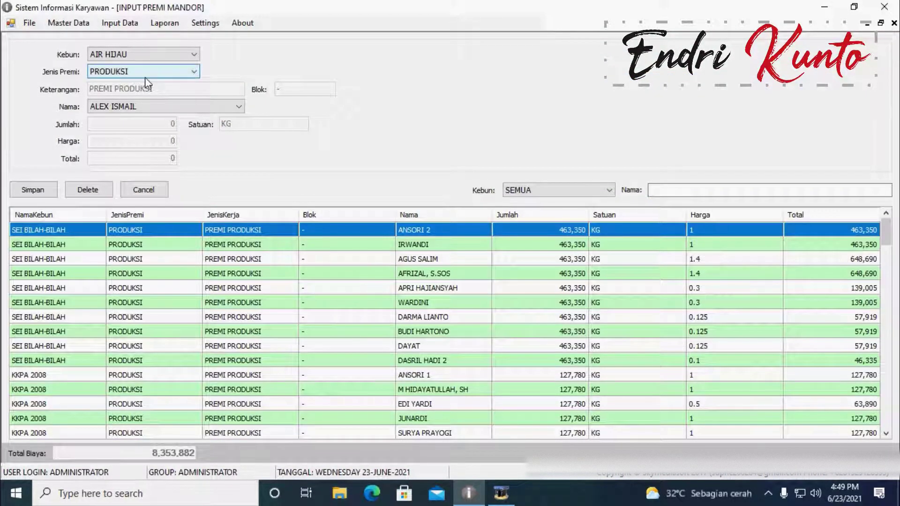
click(61, 26)
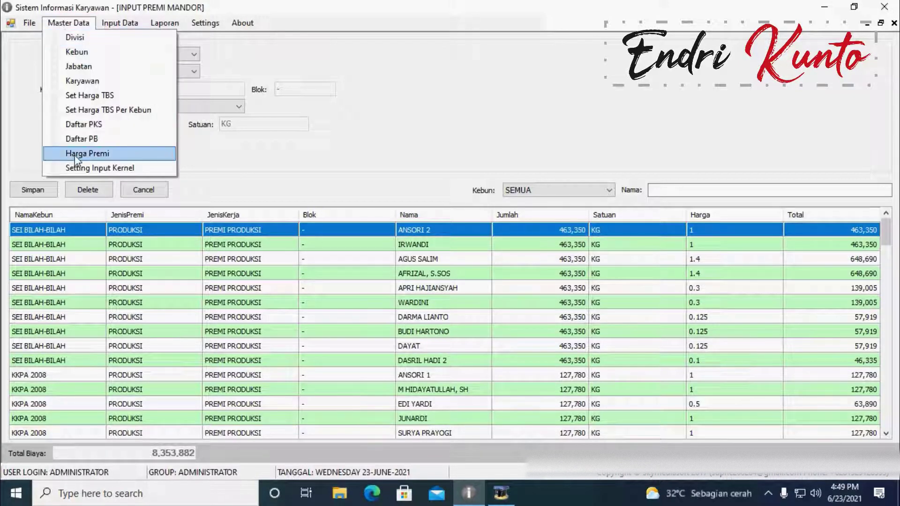
mouse_move(122, 21)
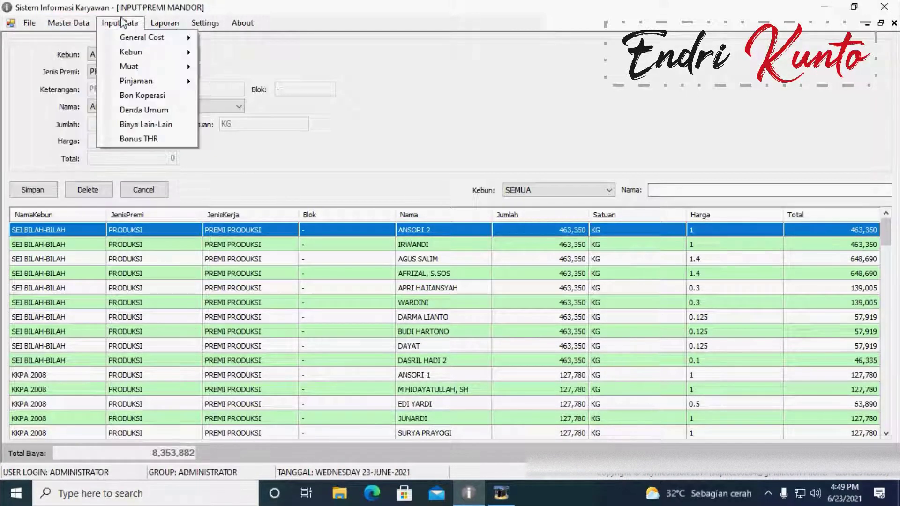
mouse_move(140, 52)
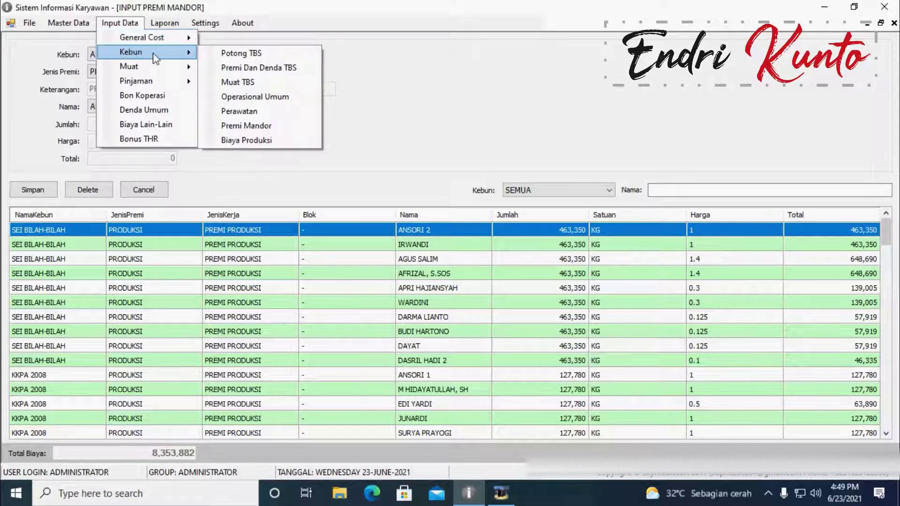
click(260, 126)
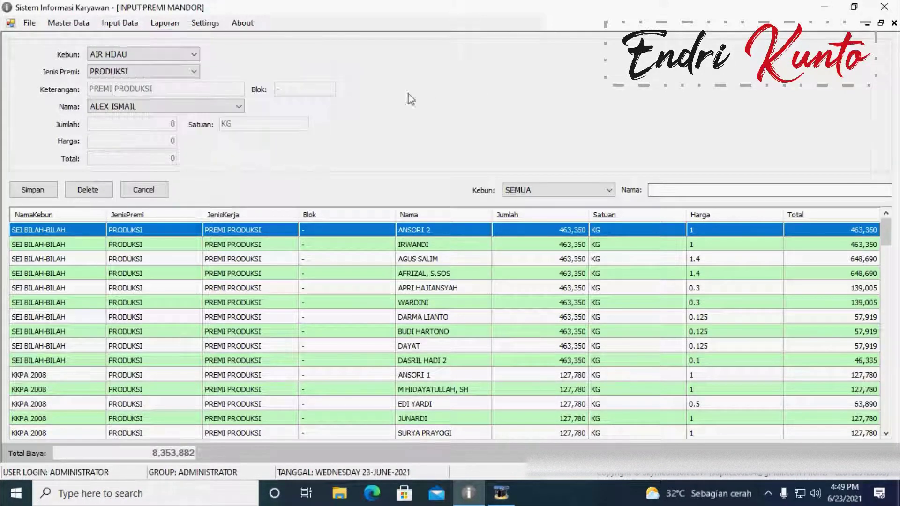
Step: Try the Jenis Premi, Nama and Kebun dropdowns, choose INTEGRASI with PRODUKSI premium, then close without saving
click(180, 69)
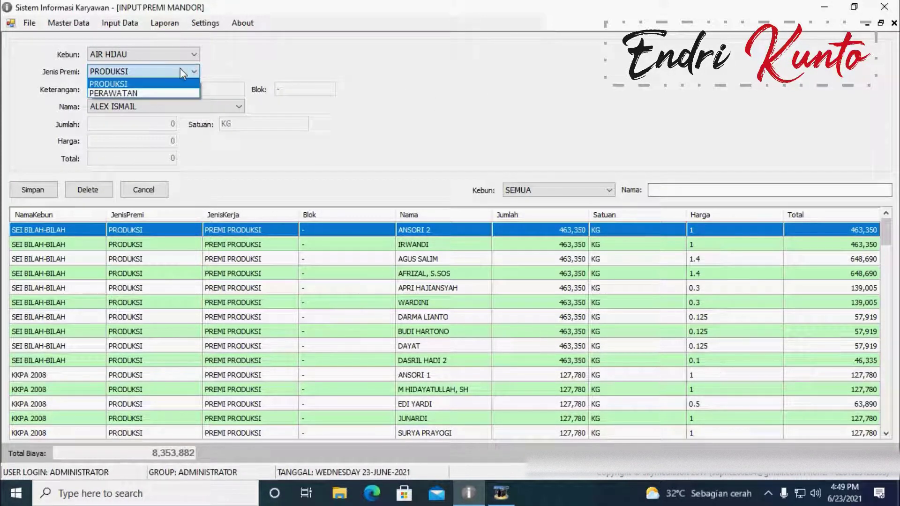
click(183, 72)
click(183, 71)
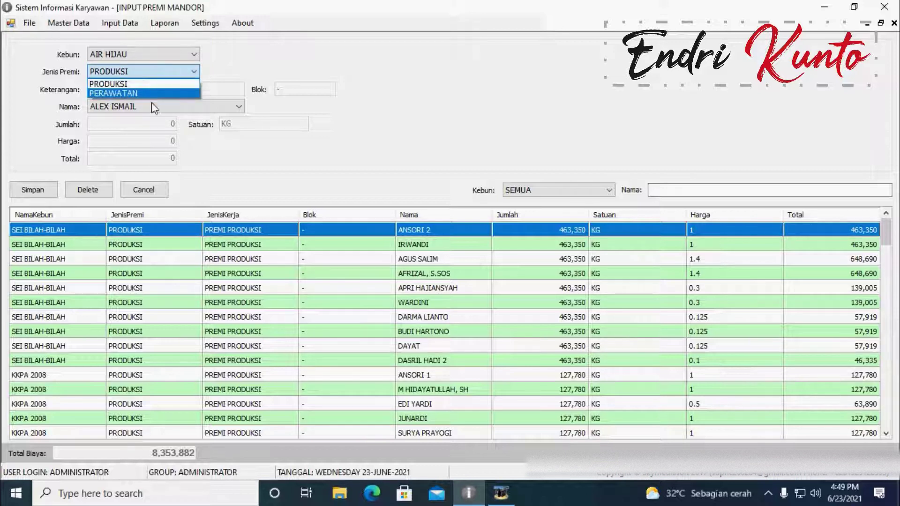
click(122, 84)
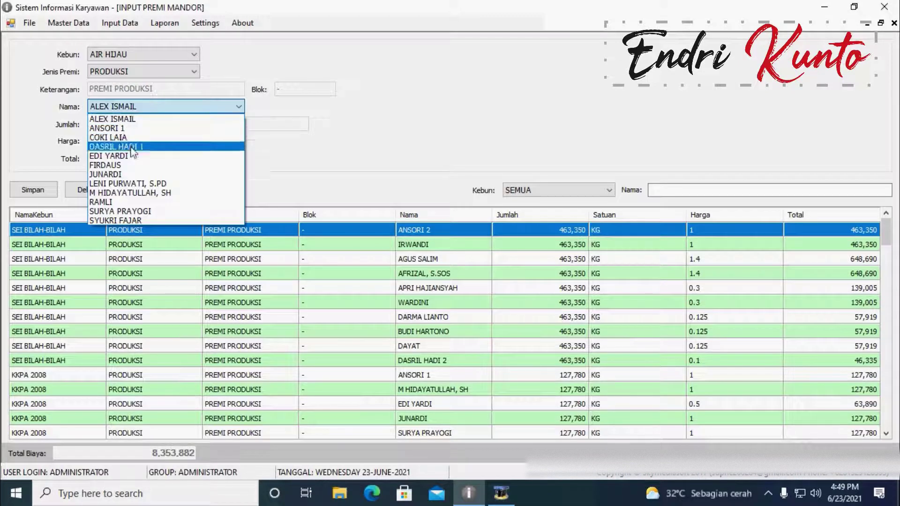
click(134, 115)
click(157, 53)
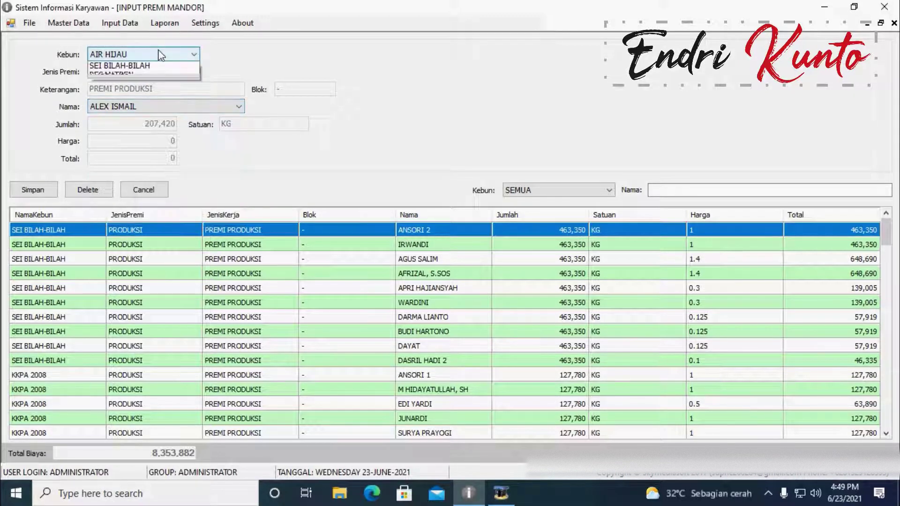
click(135, 75)
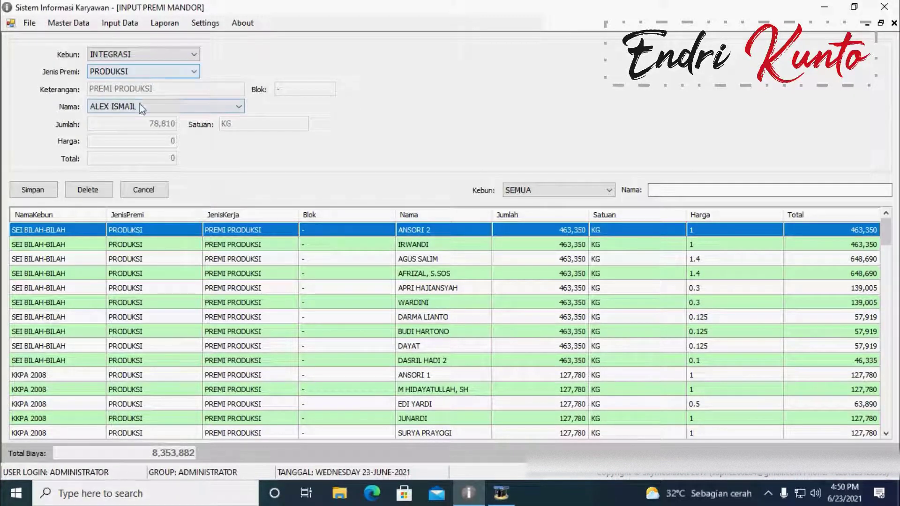
click(141, 73)
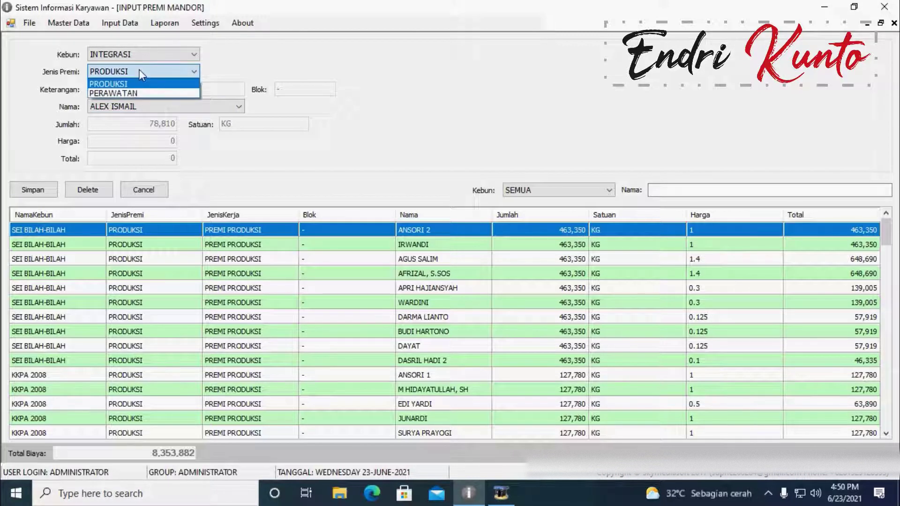
click(155, 85)
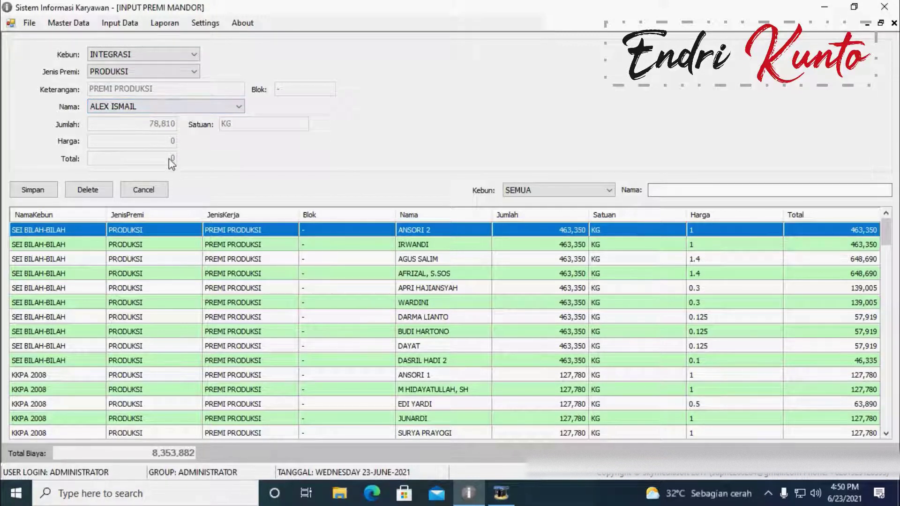
click(894, 23)
Step: Open the Gaji Karyawan salary form and scroll its 59 employees totalling 140,950,000
click(55, 22)
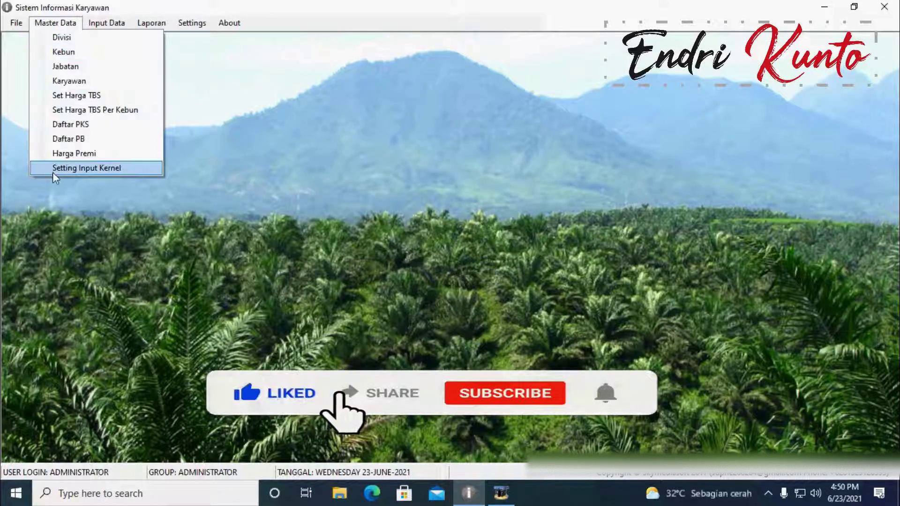
click(48, 23)
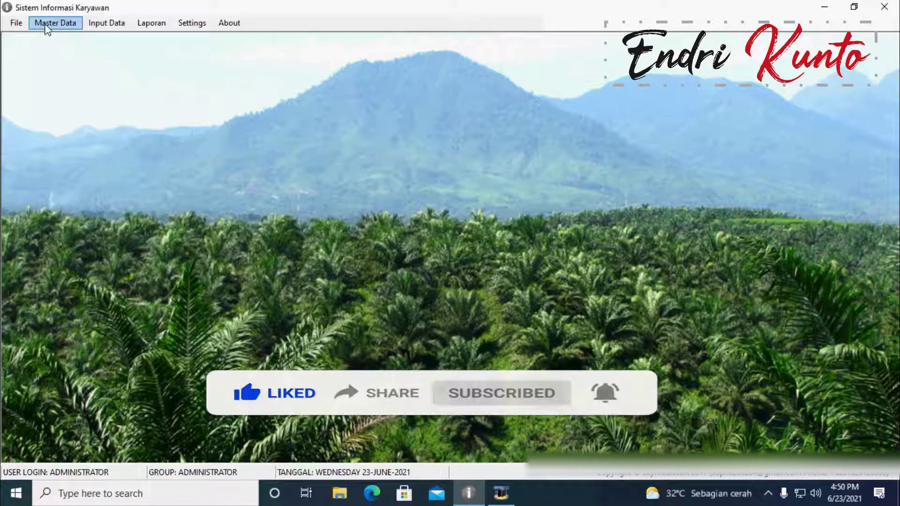
click(99, 21)
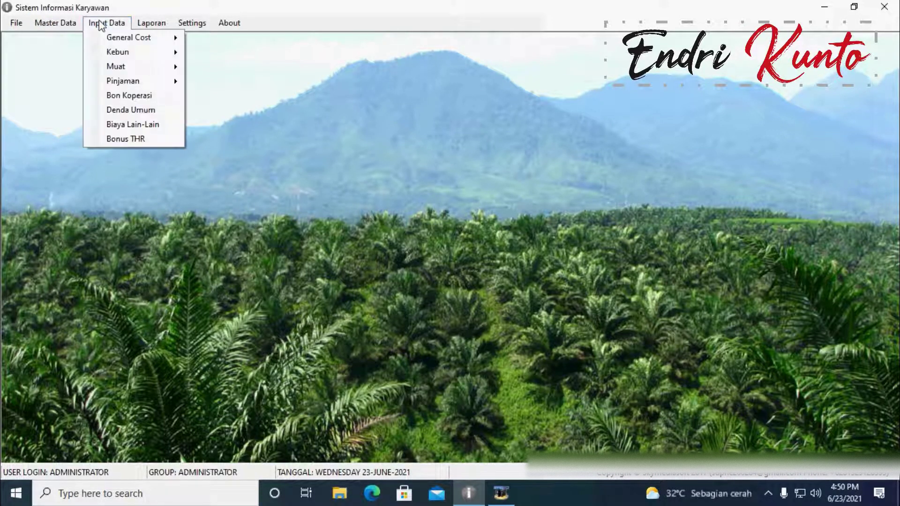
click(246, 37)
scroll(439, 272, down, 5)
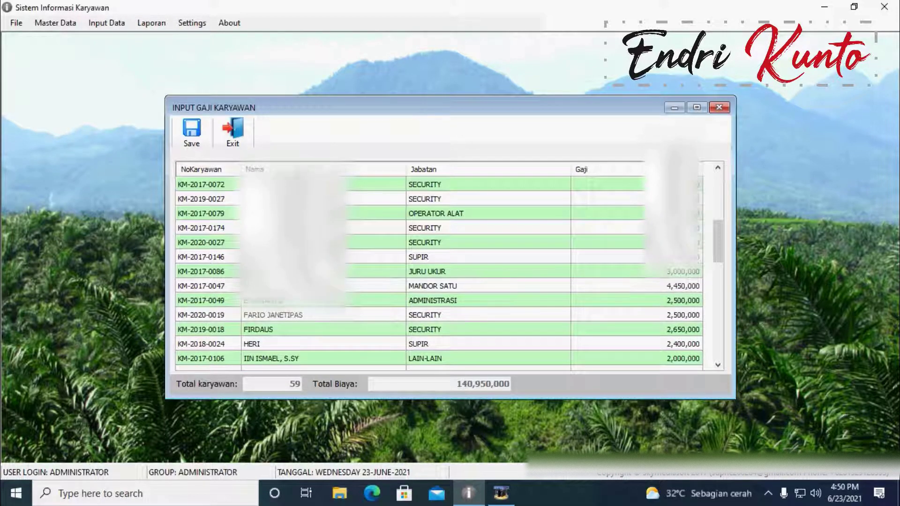
scroll(439, 272, down, 5)
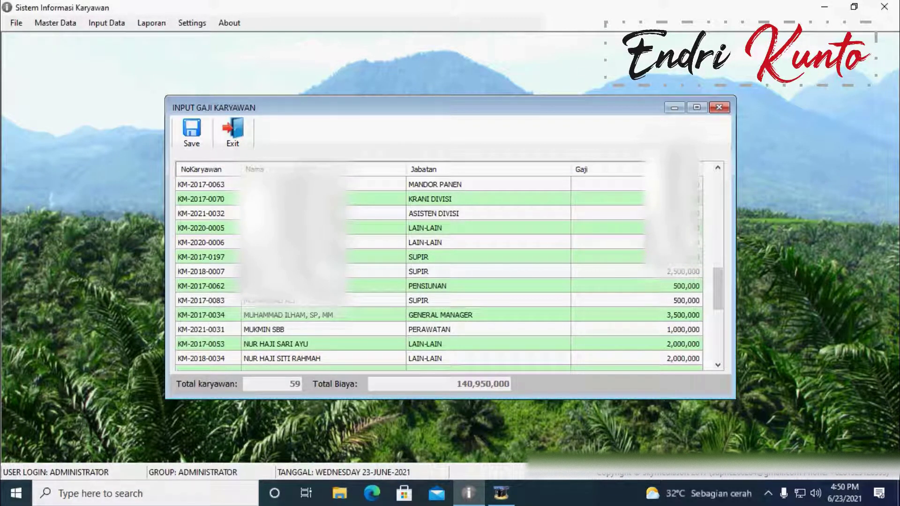
scroll(439, 272, down, 4)
click(53, 25)
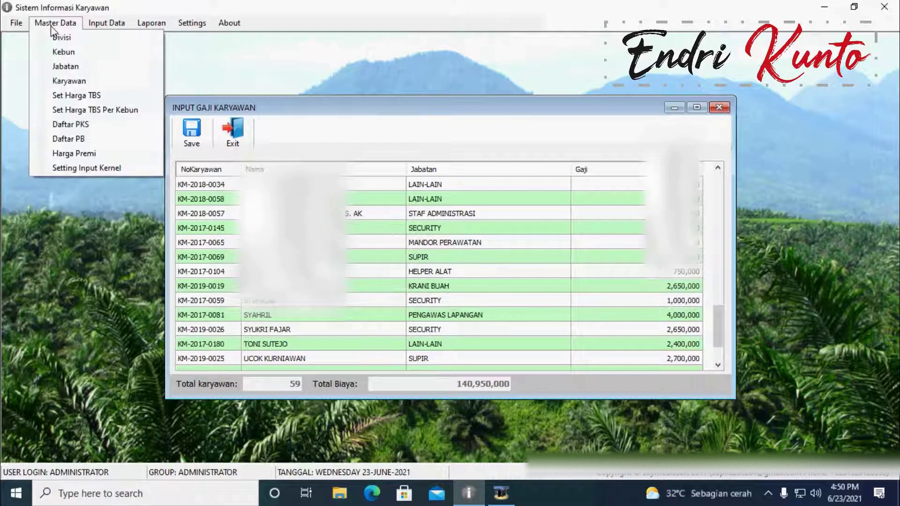
click(69, 82)
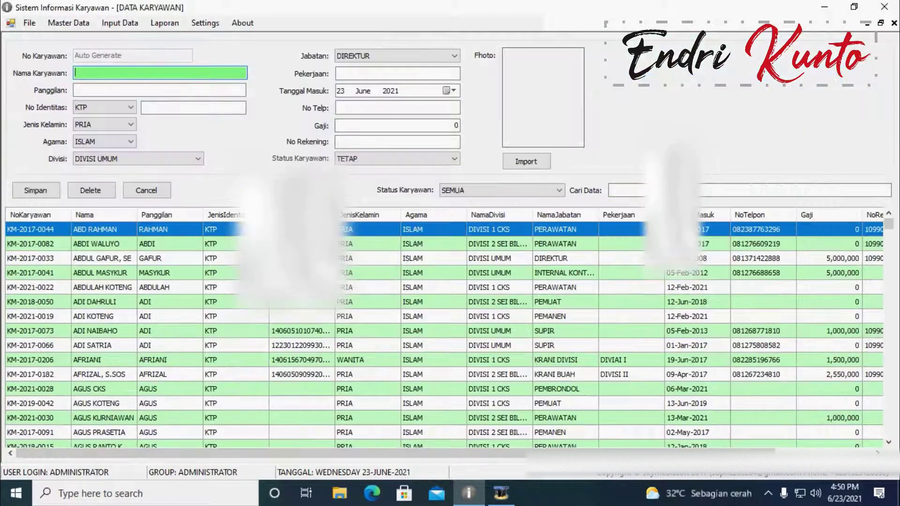
click(409, 159)
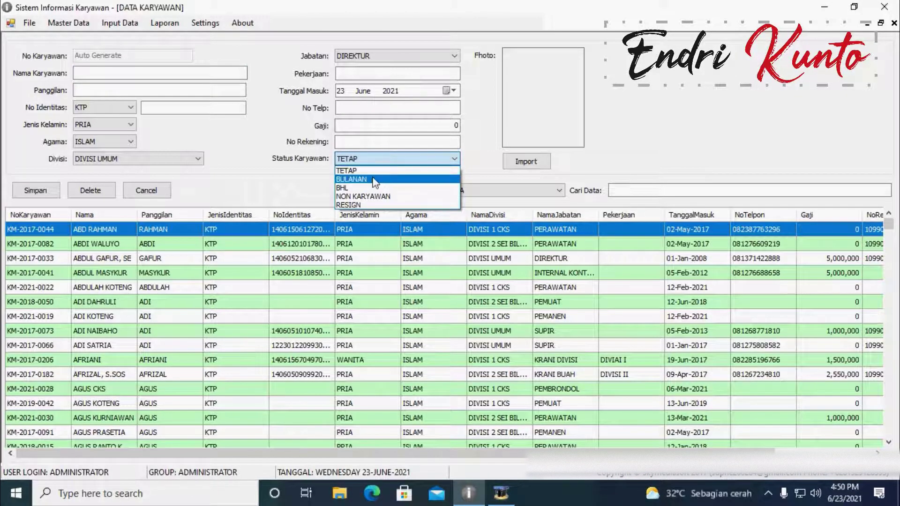
click(895, 23)
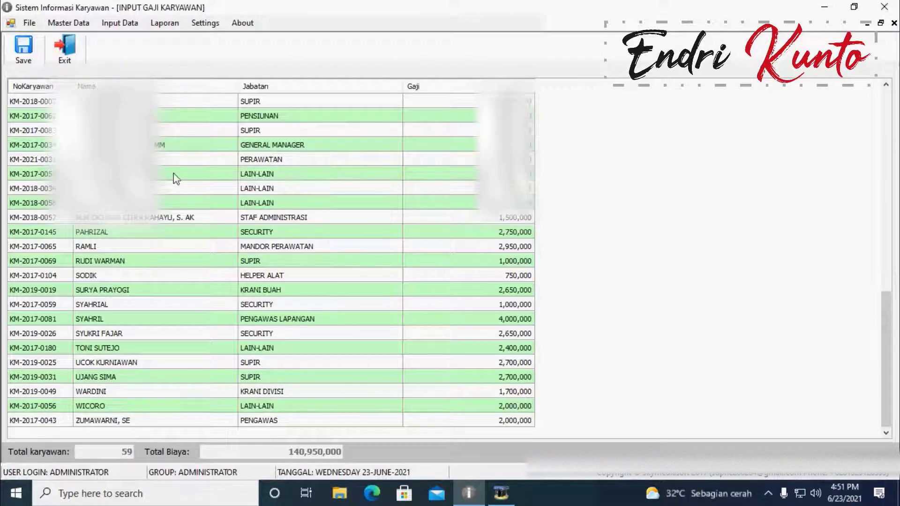
scroll(176, 180, up, 12)
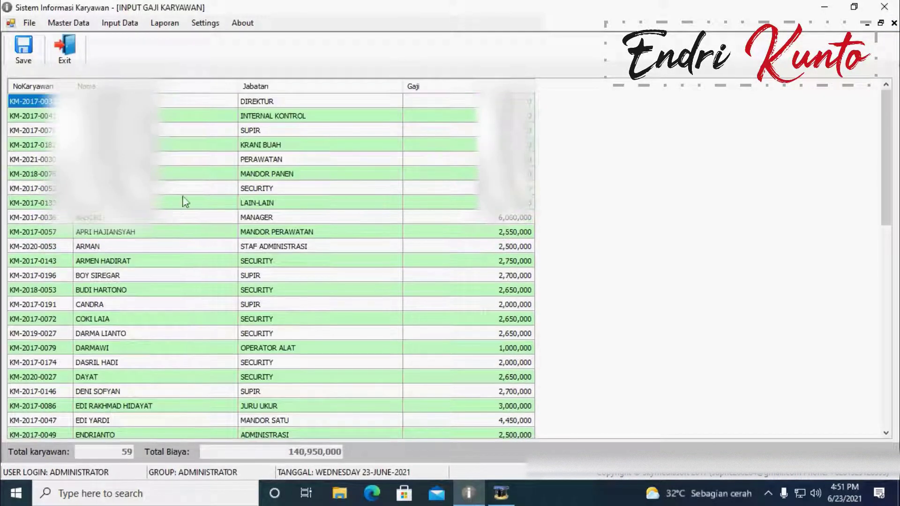
Step: Try saving this month's salaries, dismiss the already-entered notice, and close the salary form
click(881, 24)
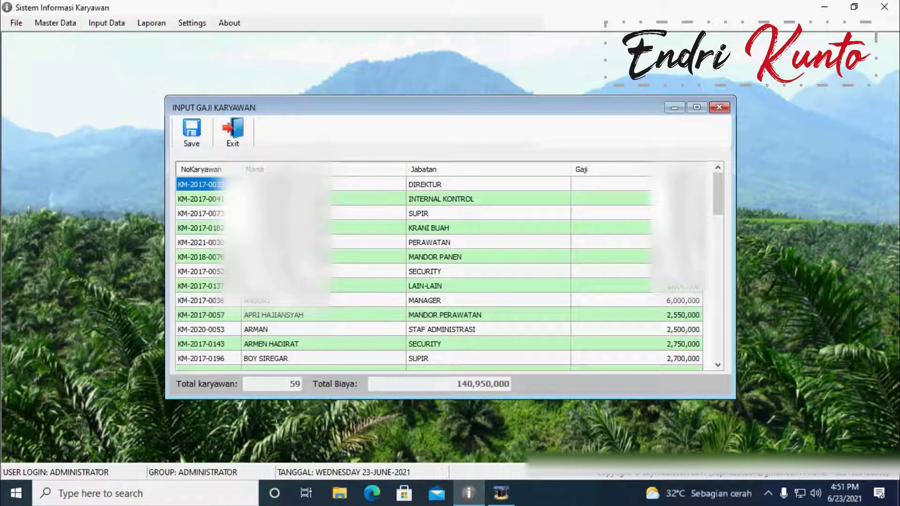
scroll(440, 269, down, 6)
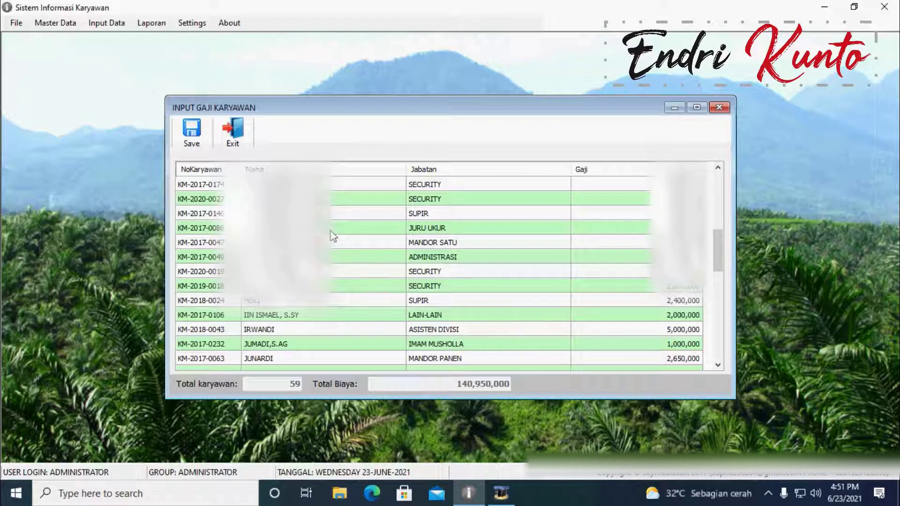
scroll(472, 252, down, 3)
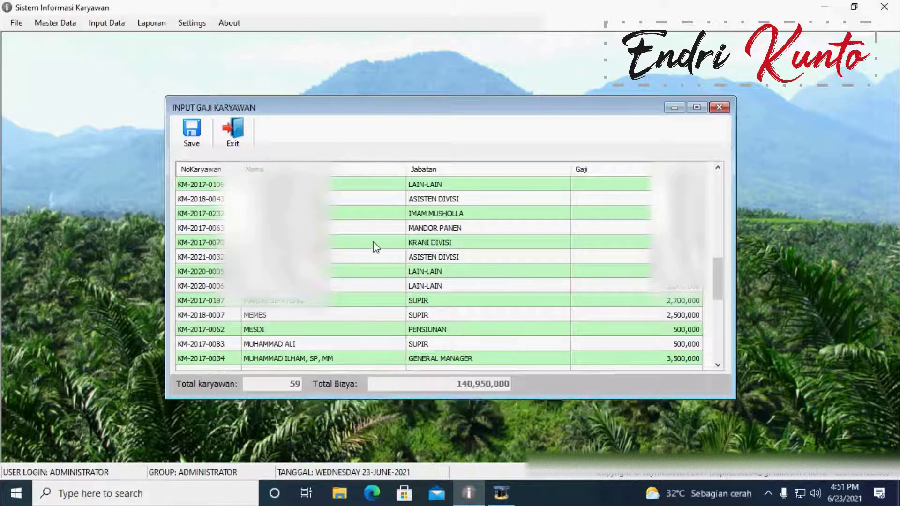
click(190, 136)
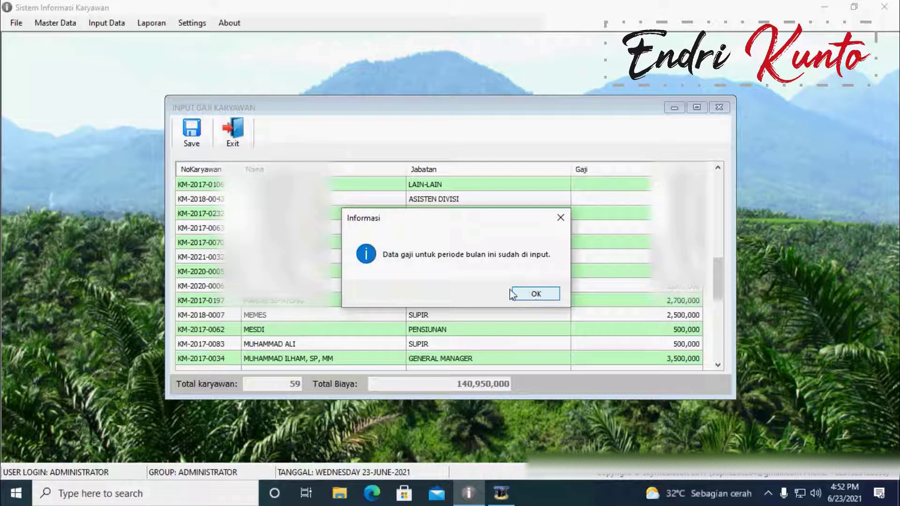
click(533, 295)
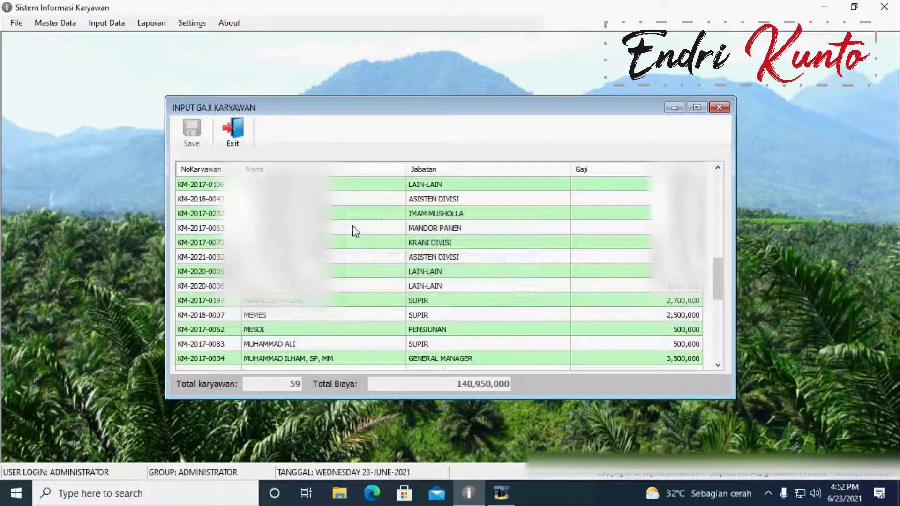
click(719, 109)
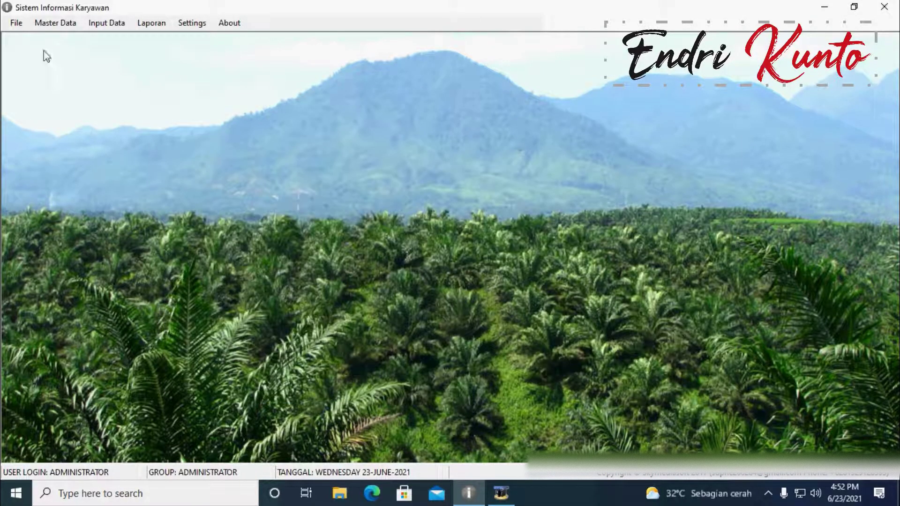
Step: Open the Catu Beras rice-ration entry form under General Cost
click(106, 22)
mouse_move(128, 37)
click(227, 53)
click(389, 52)
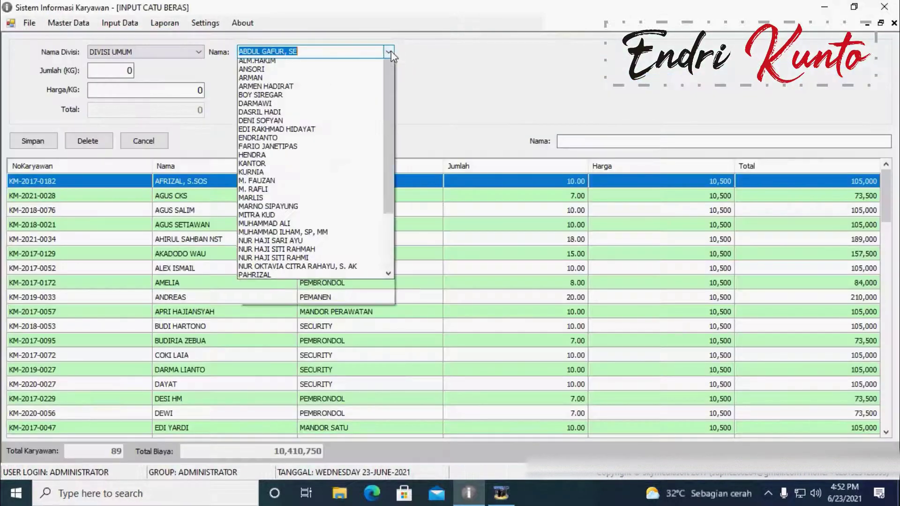
click(389, 52)
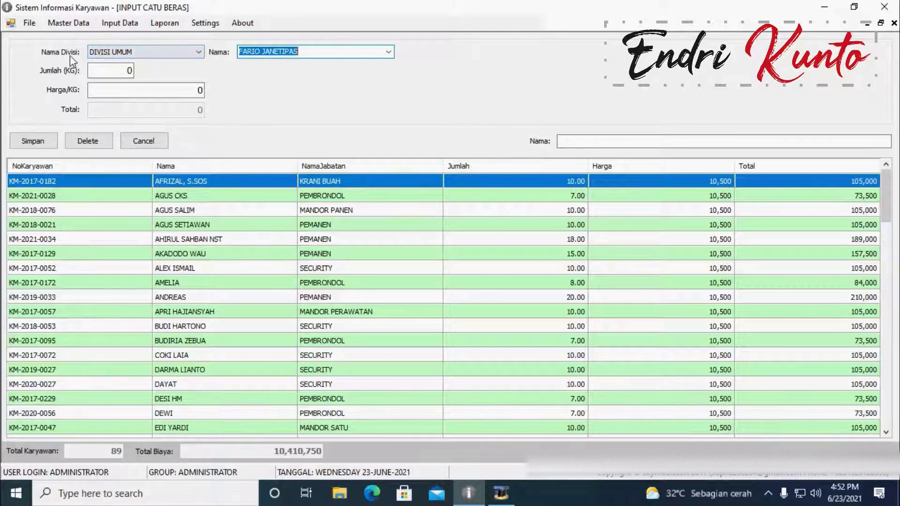
Step: Pick a DIVISI 1 CKS employee and enter 10 kg at 10,500 per kg, totalling 105,000
click(130, 55)
click(129, 54)
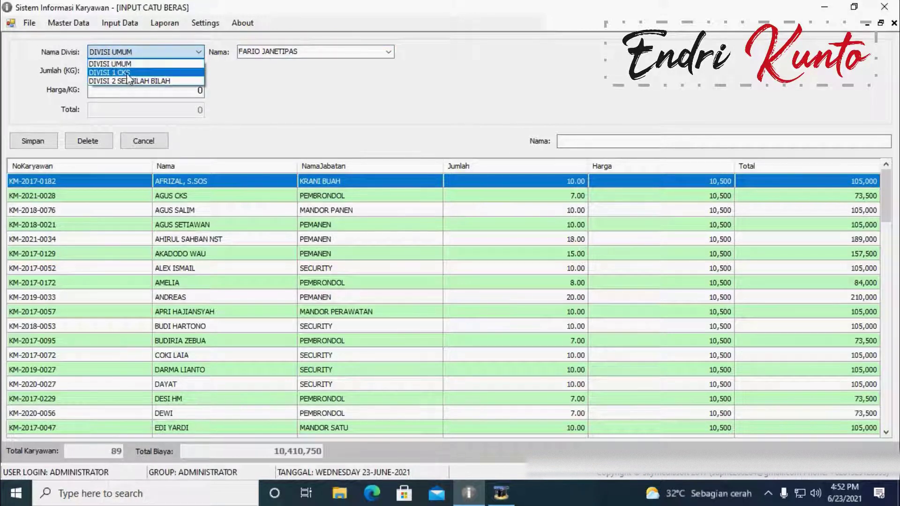
click(126, 73)
scroll(369, 157, down, 12)
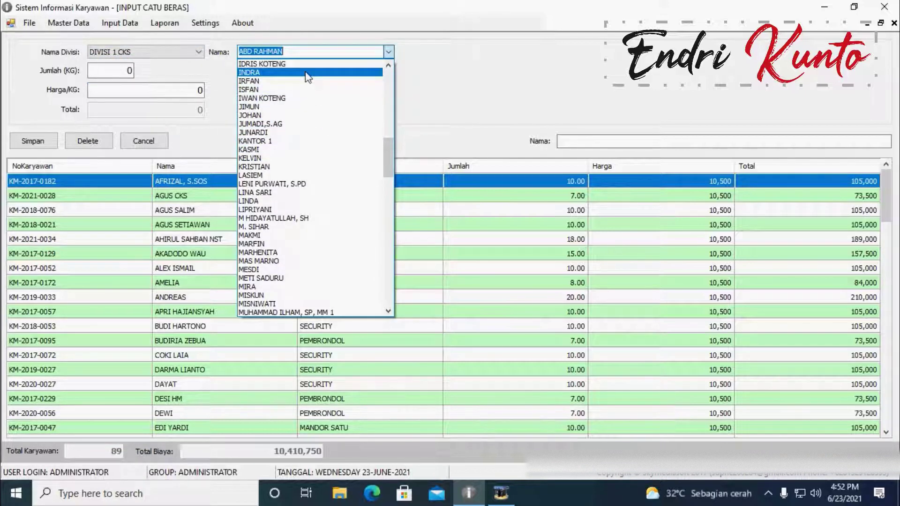
click(307, 77)
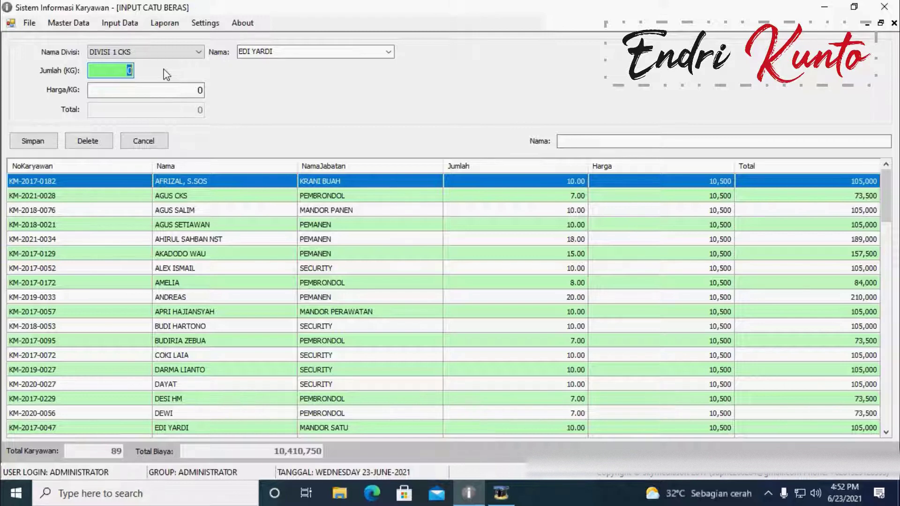
text(10)
click(195, 88)
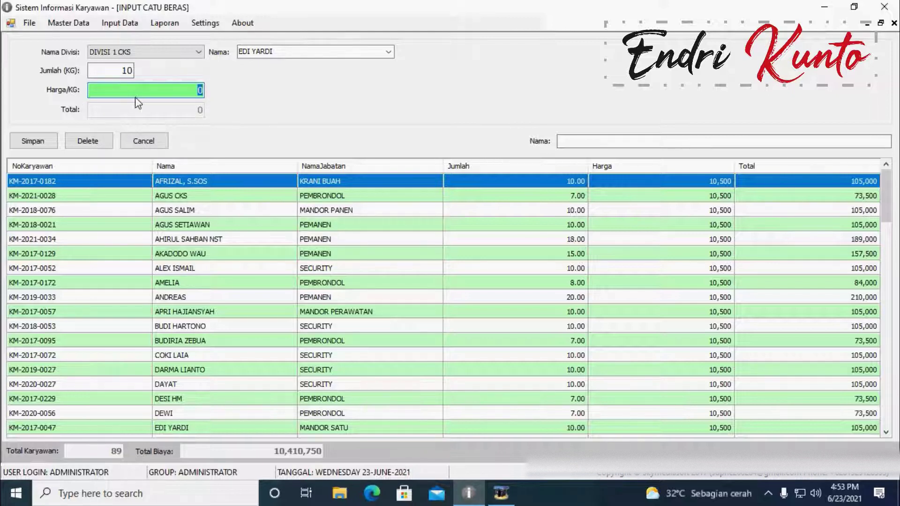
text(105,000)
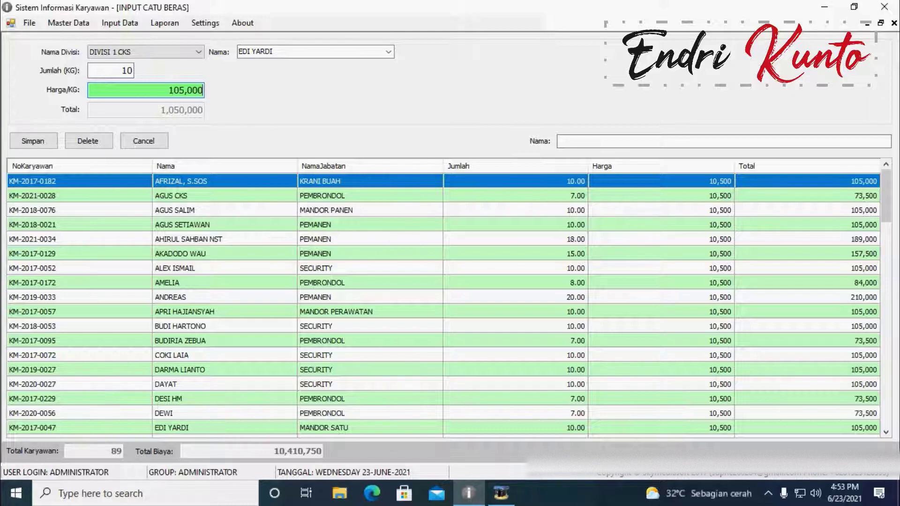
key(BackSpace)
Step: Browse existing ration entries and load the 15 kg entry totalling 157,500
click(287, 283)
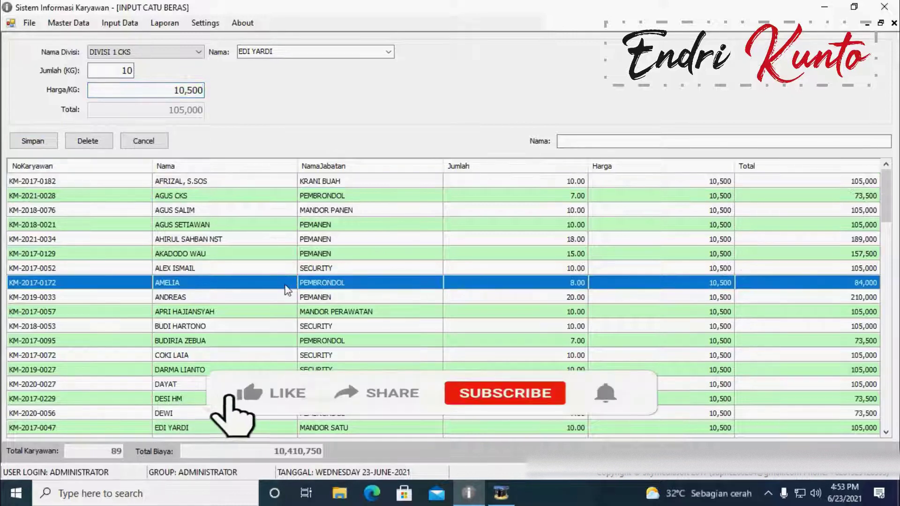
scroll(286, 286, down, 3)
scroll(285, 285, up, 3)
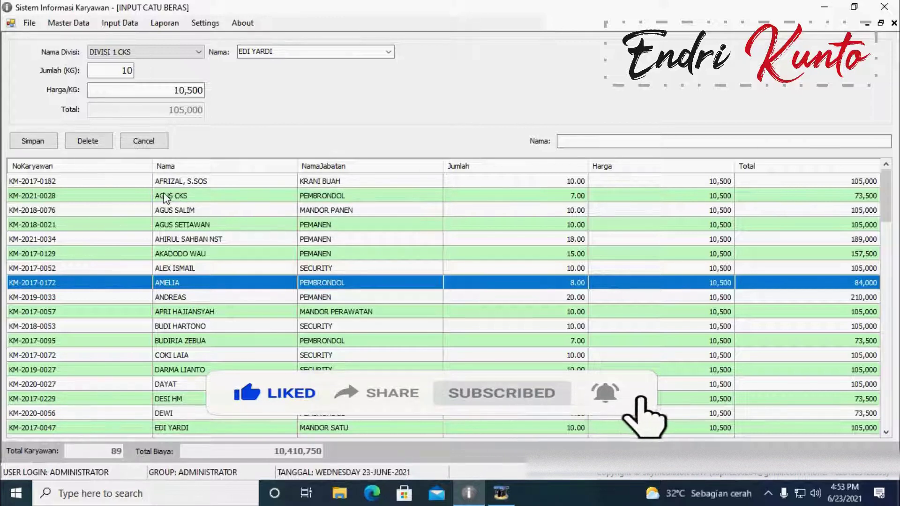
click(86, 184)
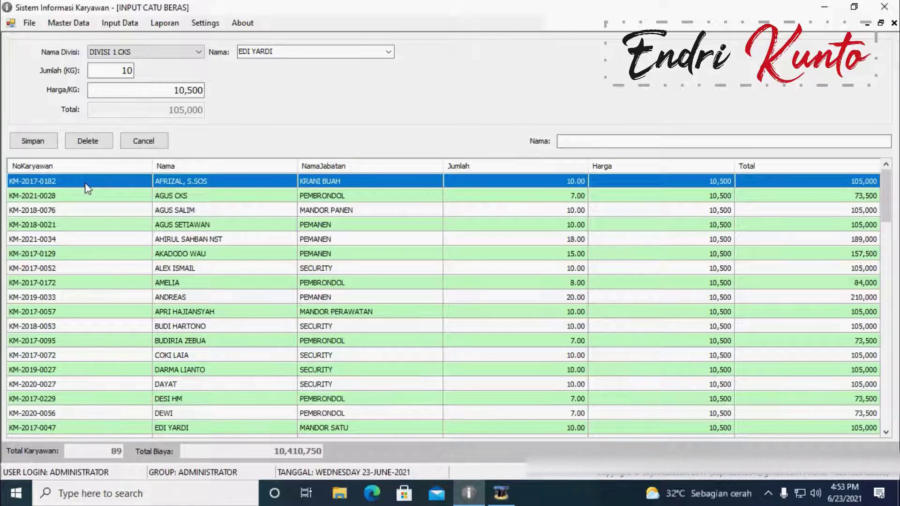
click(198, 201)
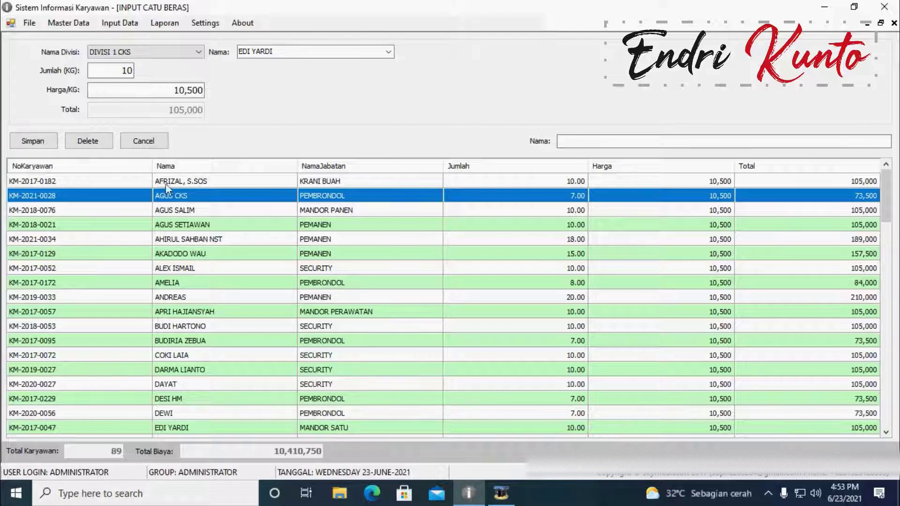
click(181, 254)
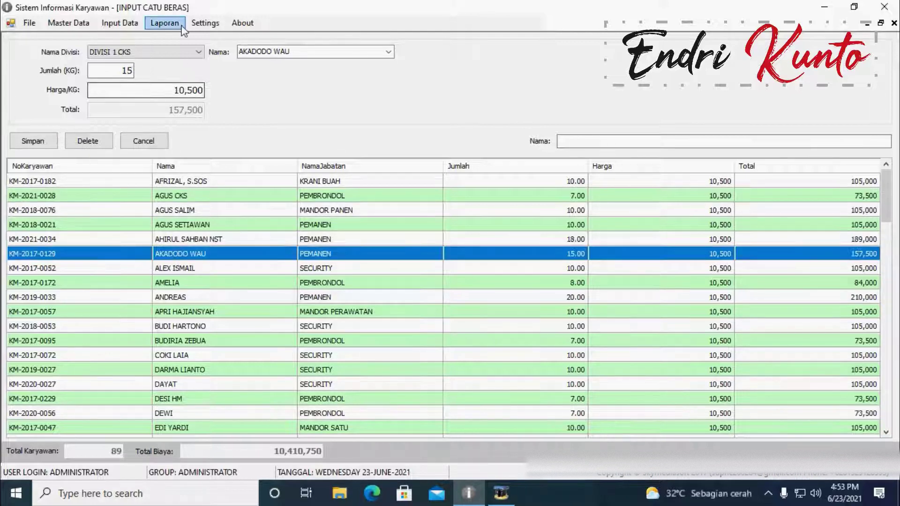
click(119, 71)
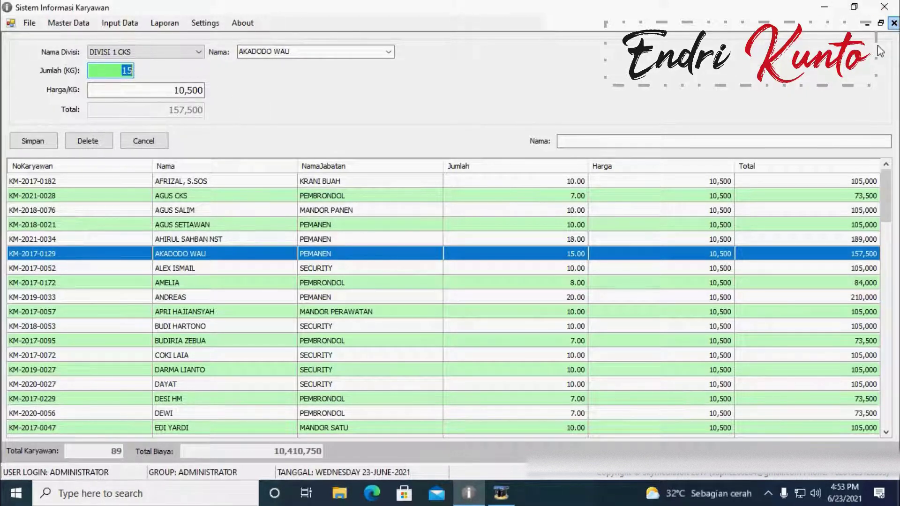
Step: Close the rice ration form
click(894, 23)
click(108, 24)
mouse_move(110, 34)
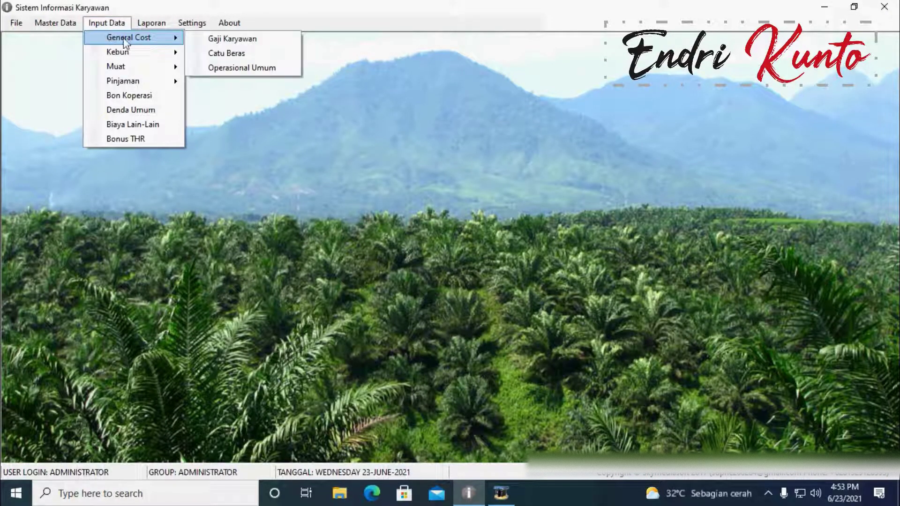
Step: Open the Operasional Umum cost form, keep DIVISI UMUM, pick an employee and review the TV KABEL record
click(230, 68)
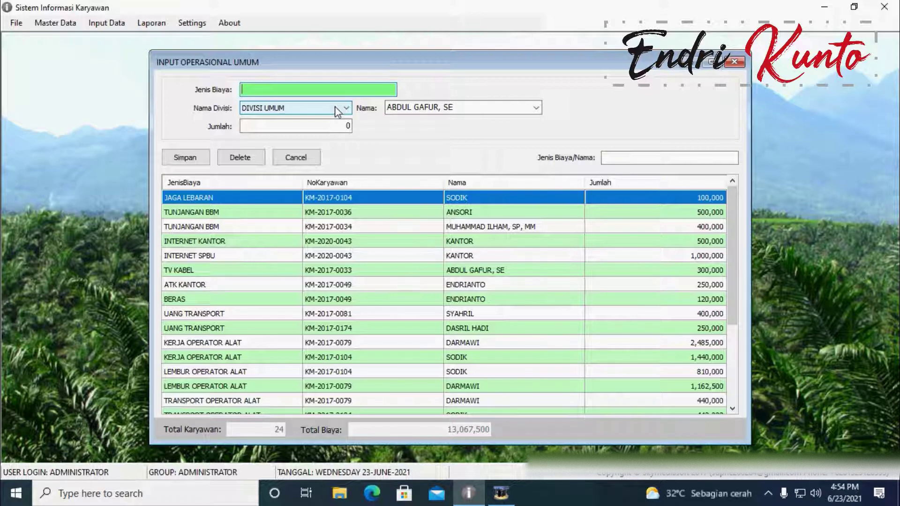
click(336, 108)
click(315, 120)
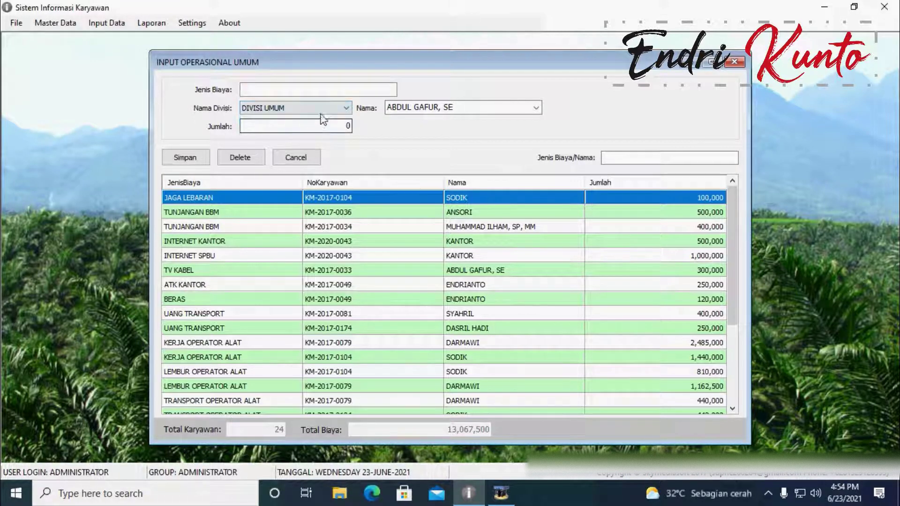
click(321, 111)
click(321, 122)
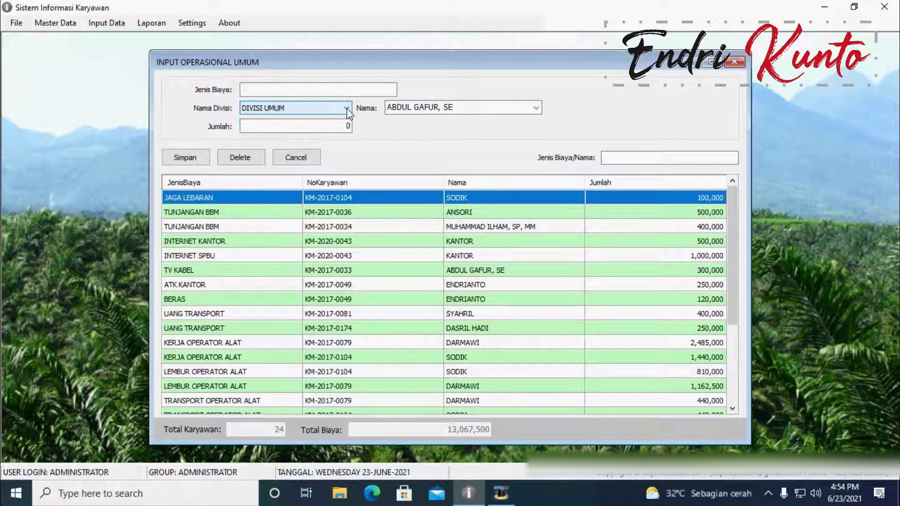
click(536, 107)
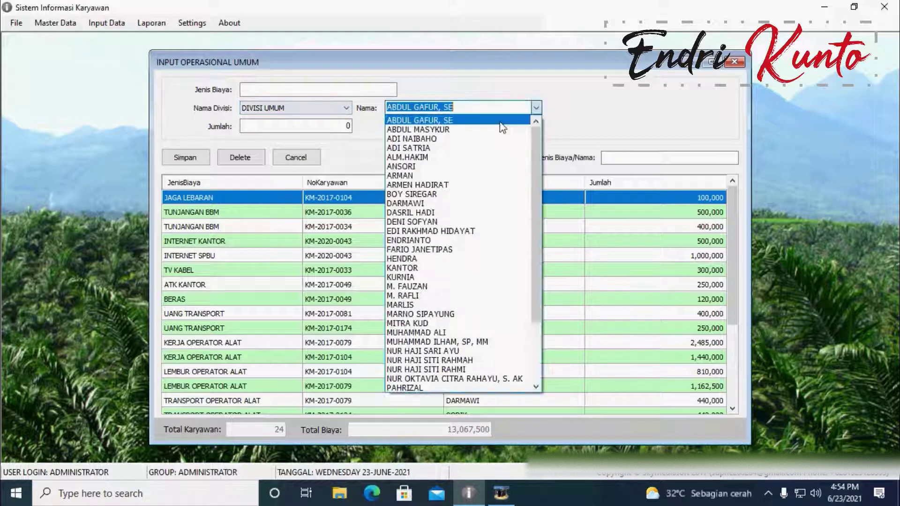
click(443, 261)
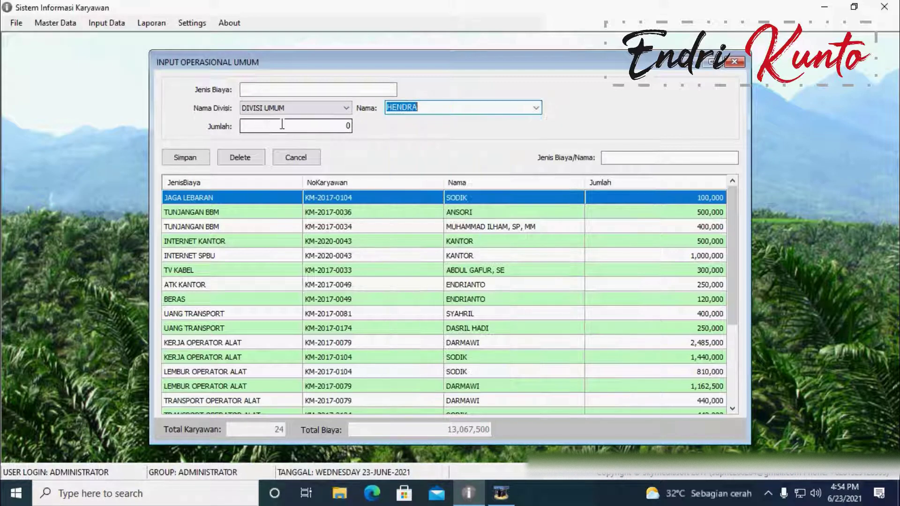
click(362, 272)
scroll(328, 272, down, 3)
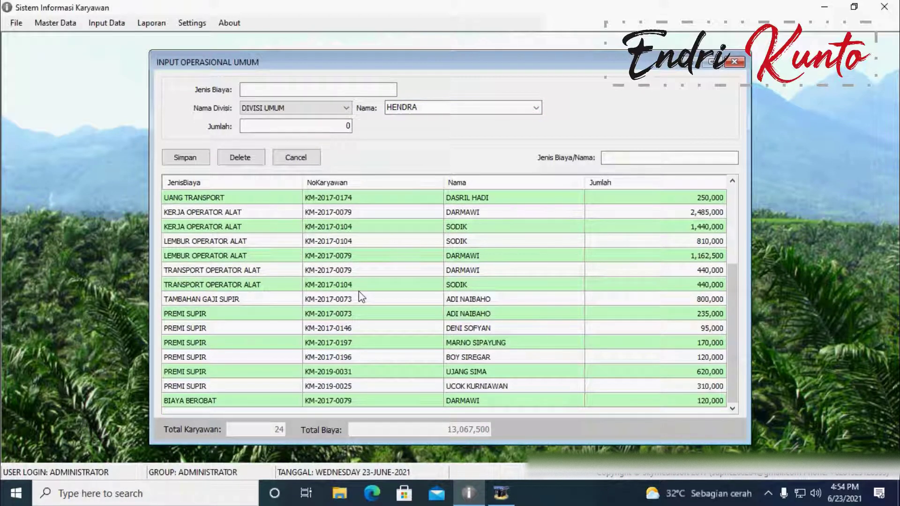
scroll(361, 297, up, 3)
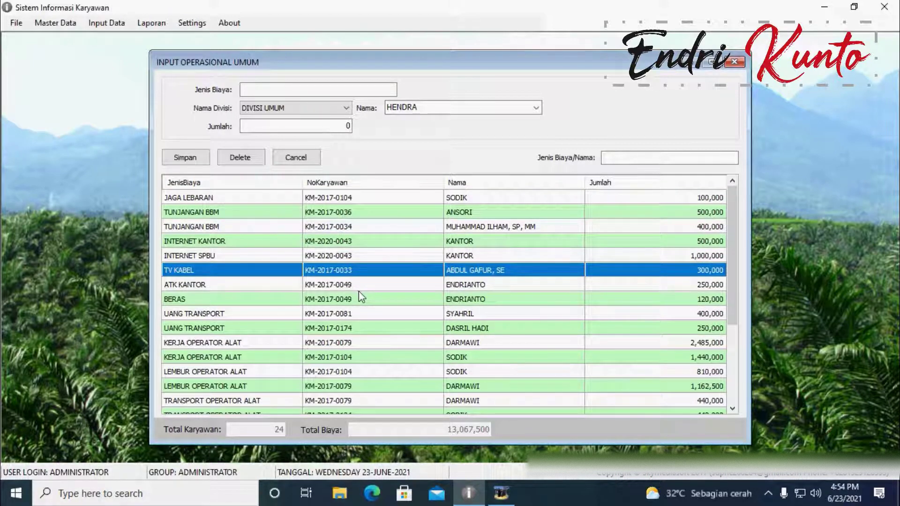
scroll(346, 255, down, 3)
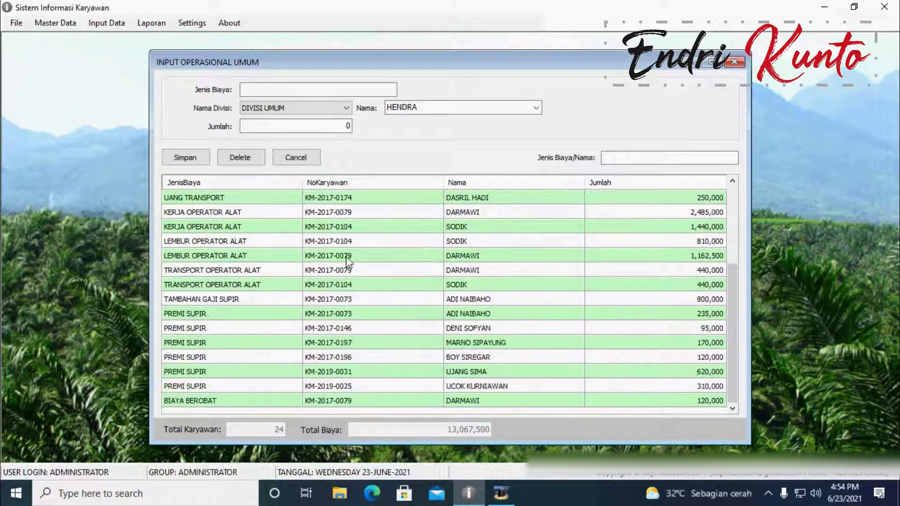
scroll(380, 287, up, 3)
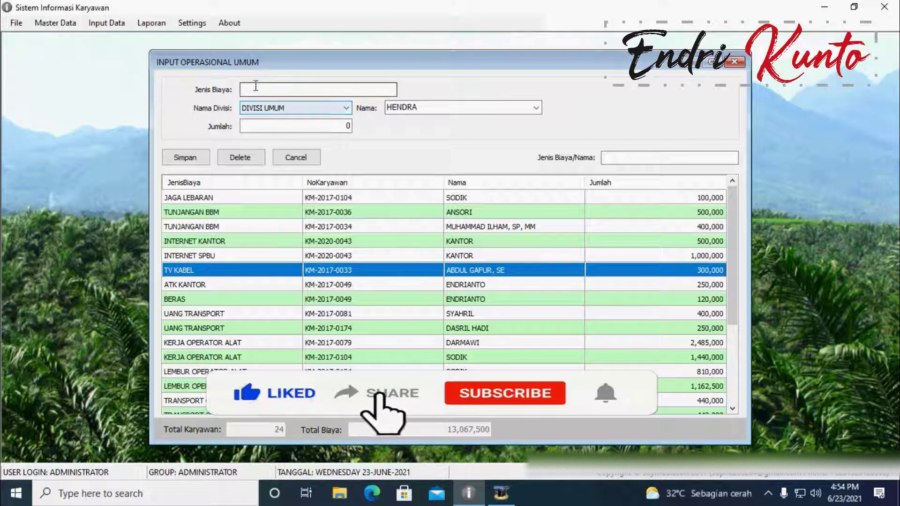
Step: Step through the Jenis Biaya, Nama and Jumlah fields, then close the form unsaved
click(307, 91)
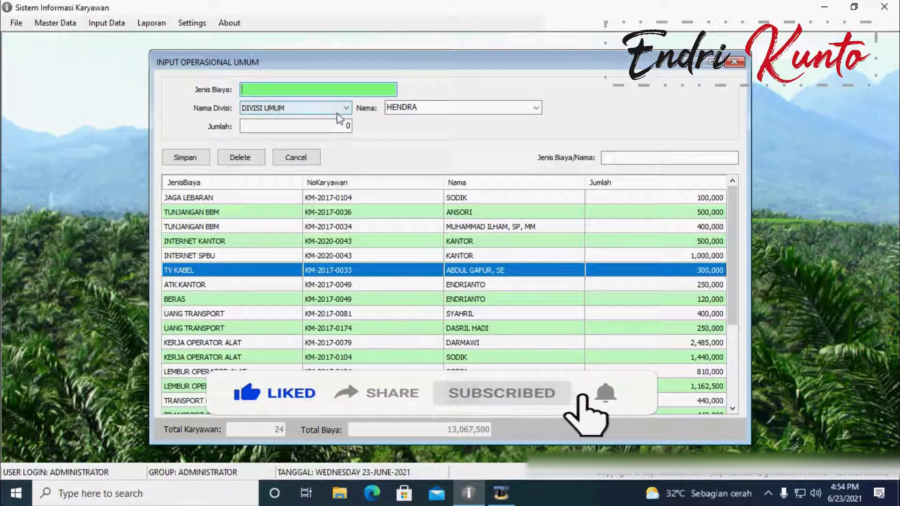
click(433, 107)
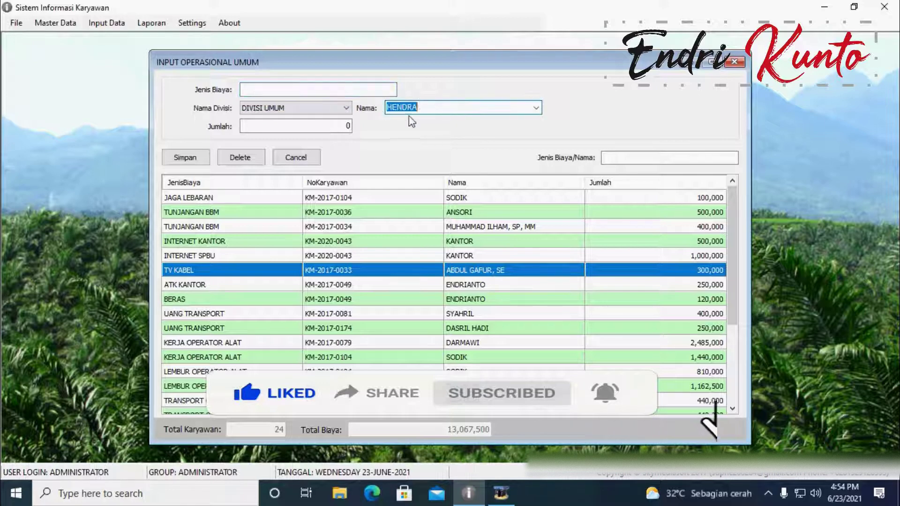
click(262, 127)
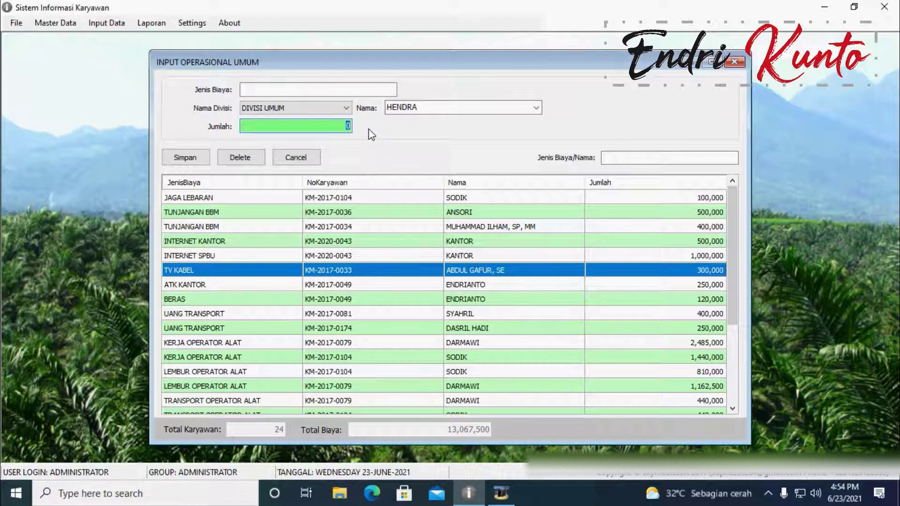
key(Tab)
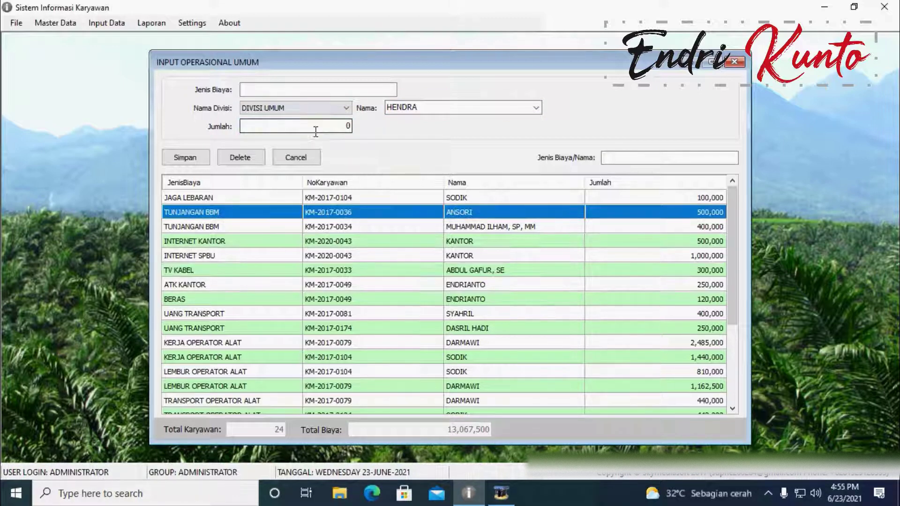
click(734, 63)
click(107, 23)
mouse_move(123, 43)
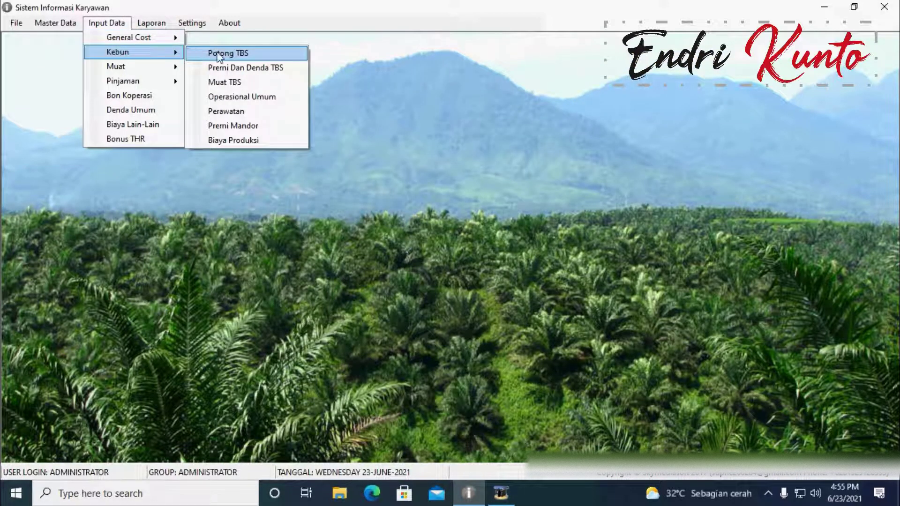
Step: Open the Potong TBS harvest form and choose the INTEGRASI estate and a worker
click(219, 54)
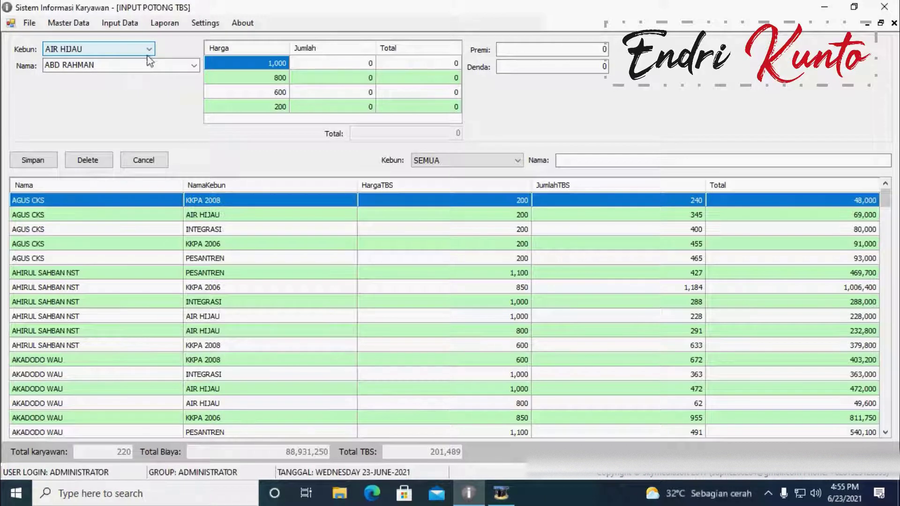
click(149, 48)
click(150, 71)
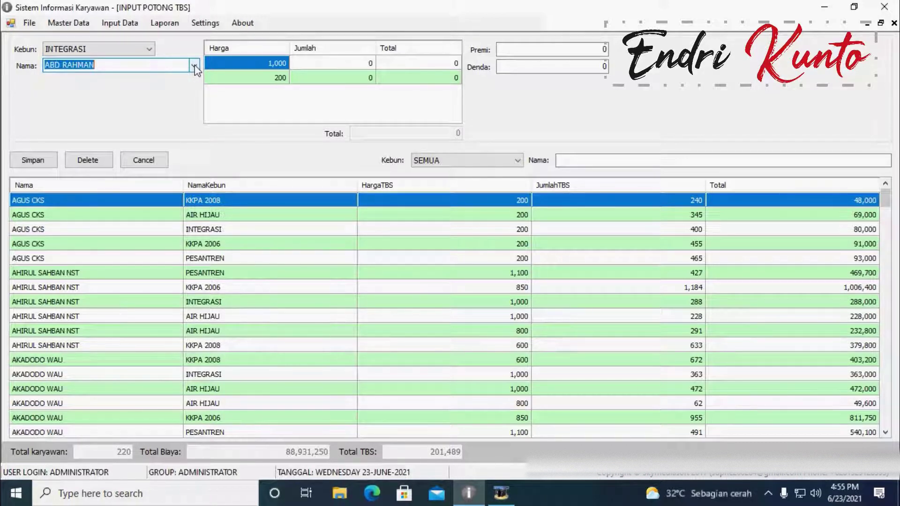
click(194, 67)
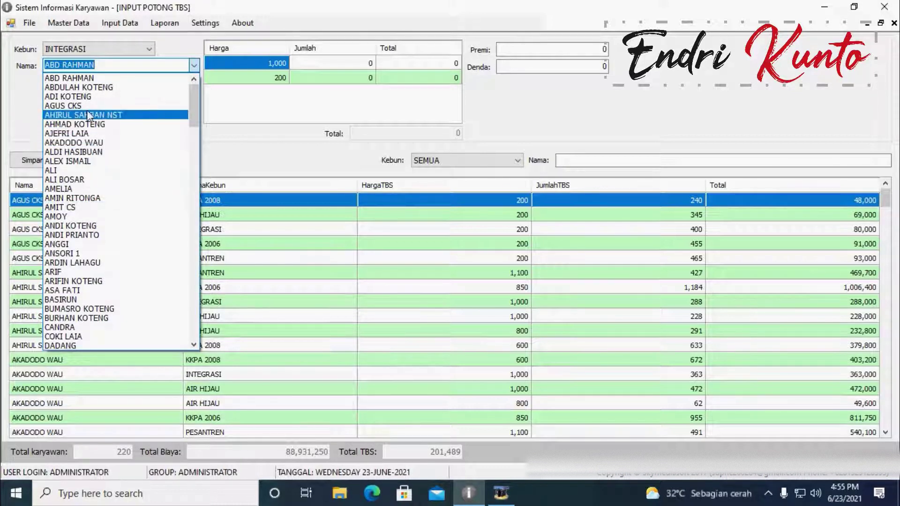
click(74, 97)
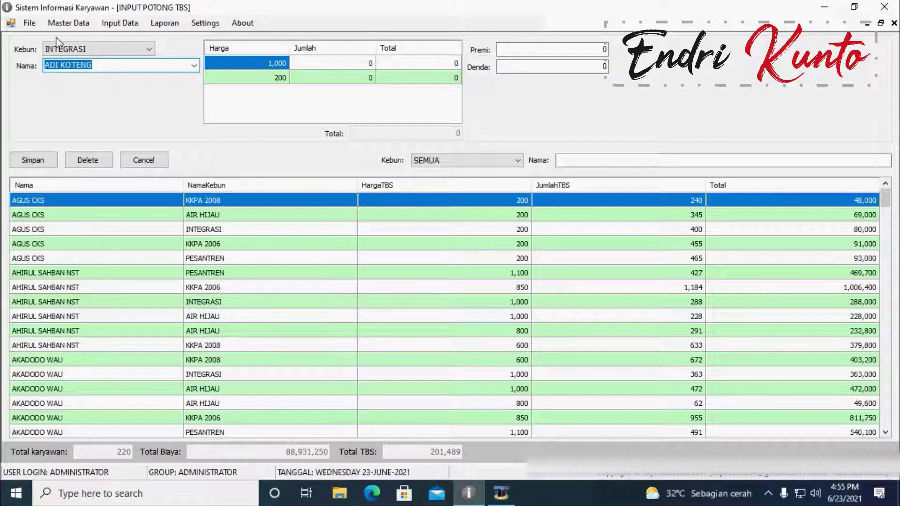
Step: Enter 1,500 bunches at price 1,000 and 200 bunches at price 200 in the grid
click(242, 66)
click(248, 79)
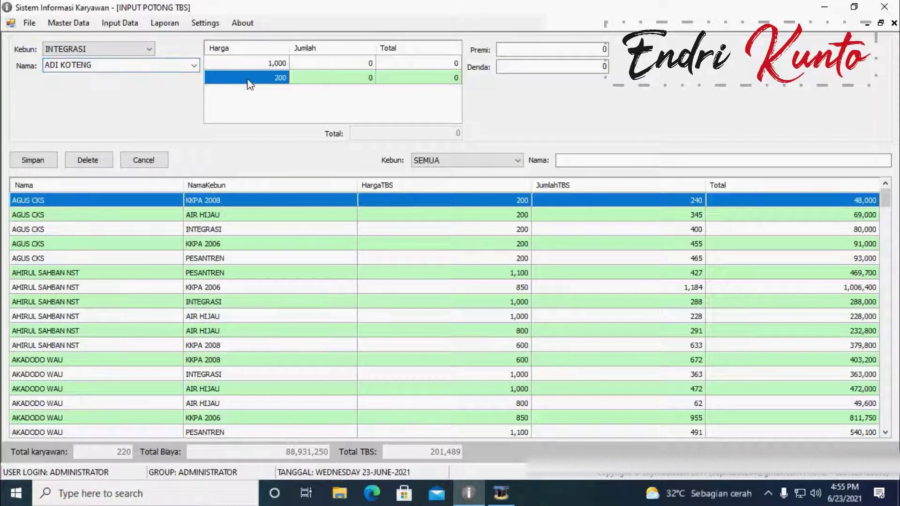
click(246, 62)
click(248, 78)
click(256, 64)
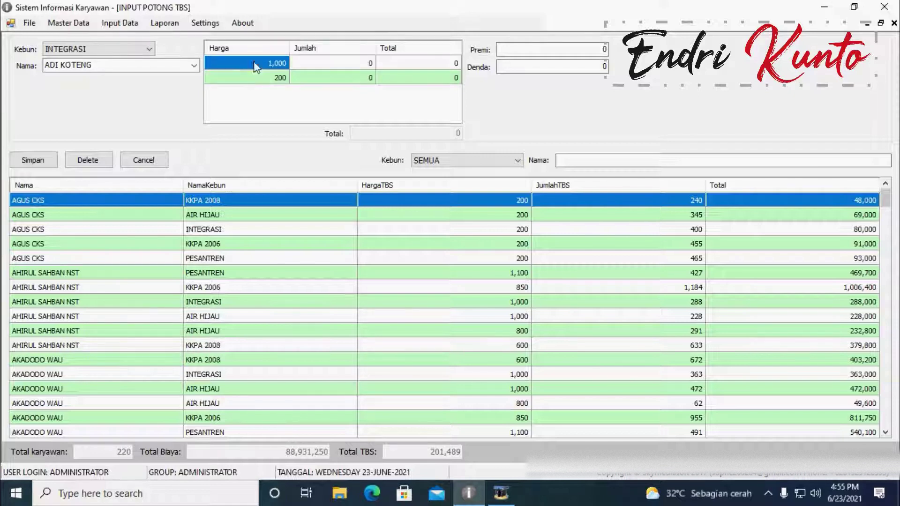
click(254, 77)
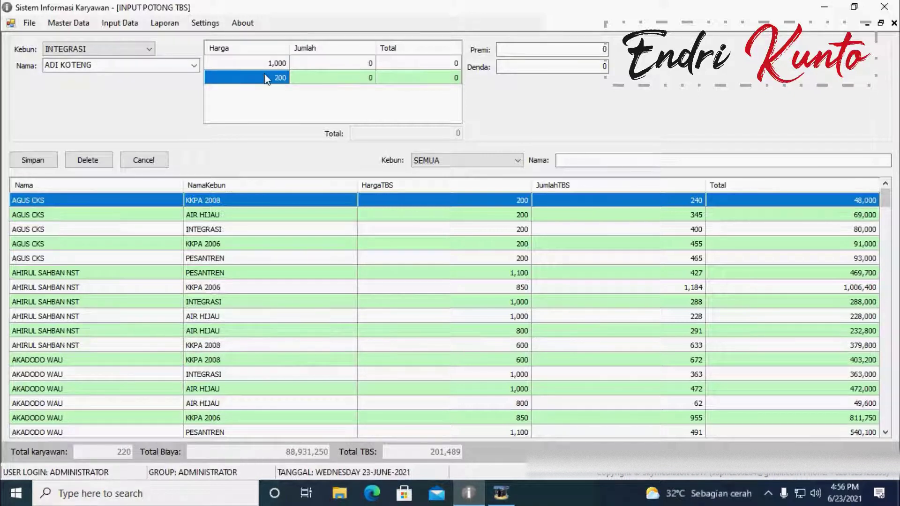
click(332, 63)
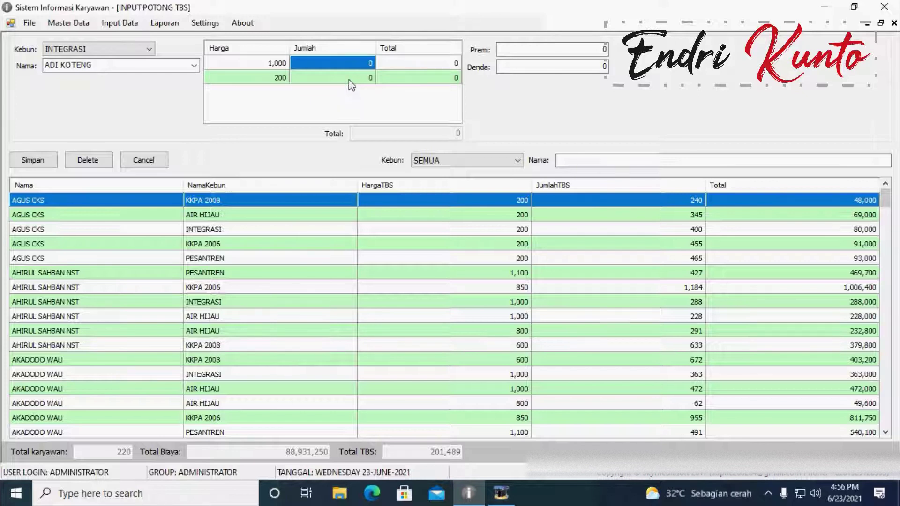
click(351, 80)
click(351, 61)
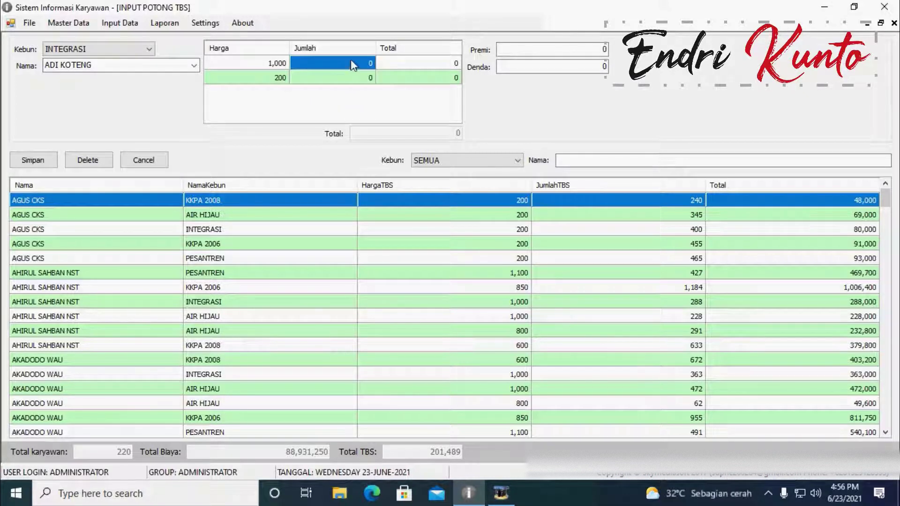
text(1,50)
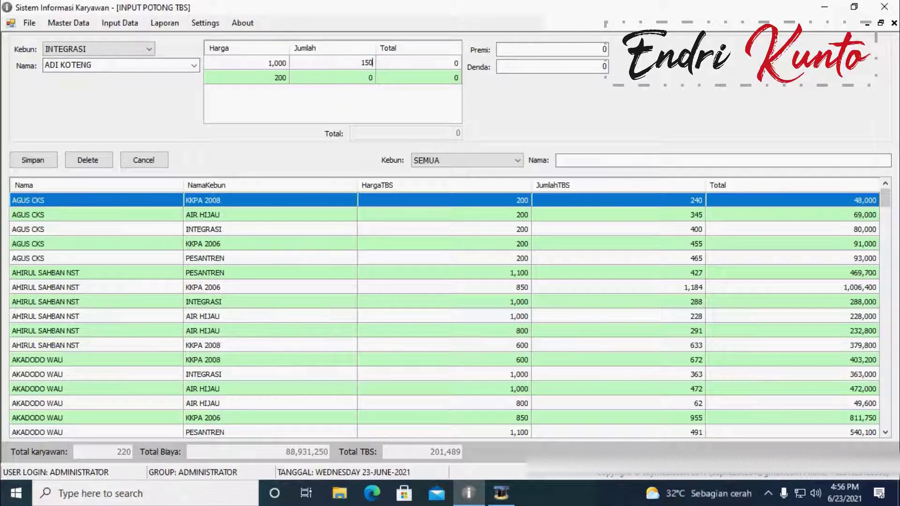
text(0)
click(376, 79)
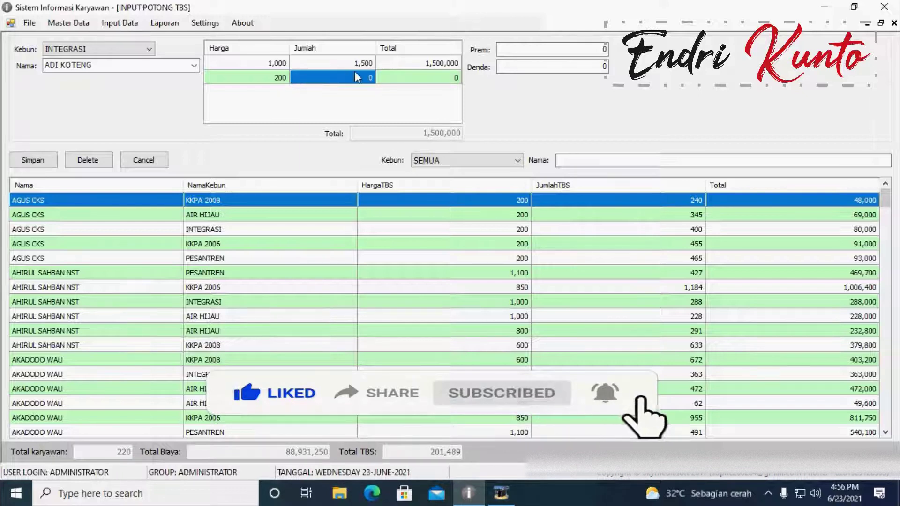
click(365, 78)
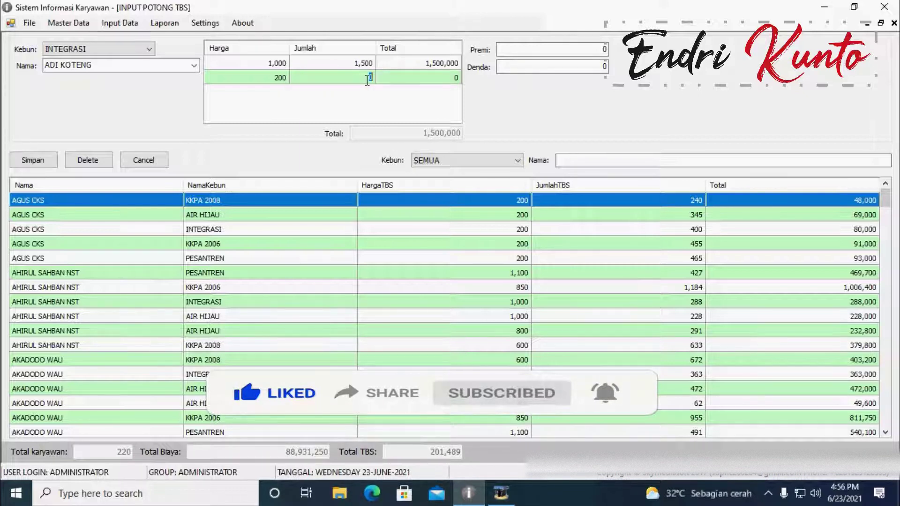
text(200)
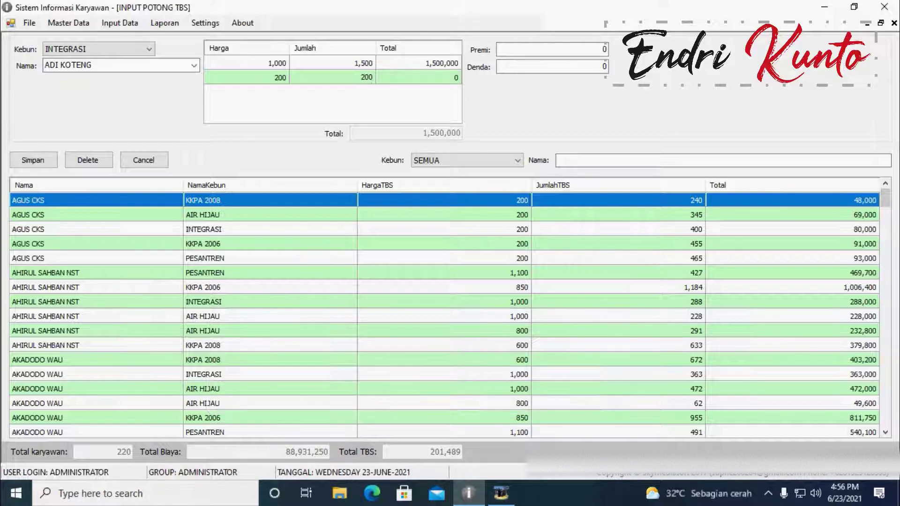
click(404, 60)
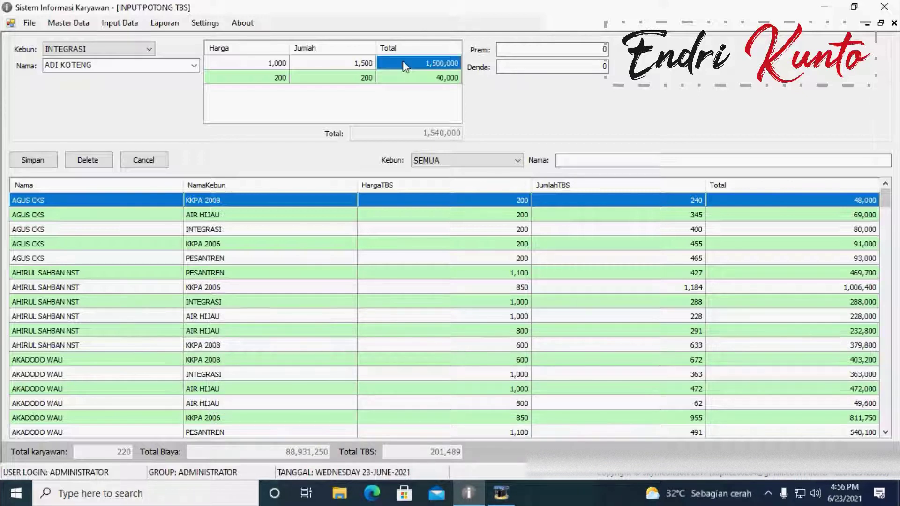
click(424, 78)
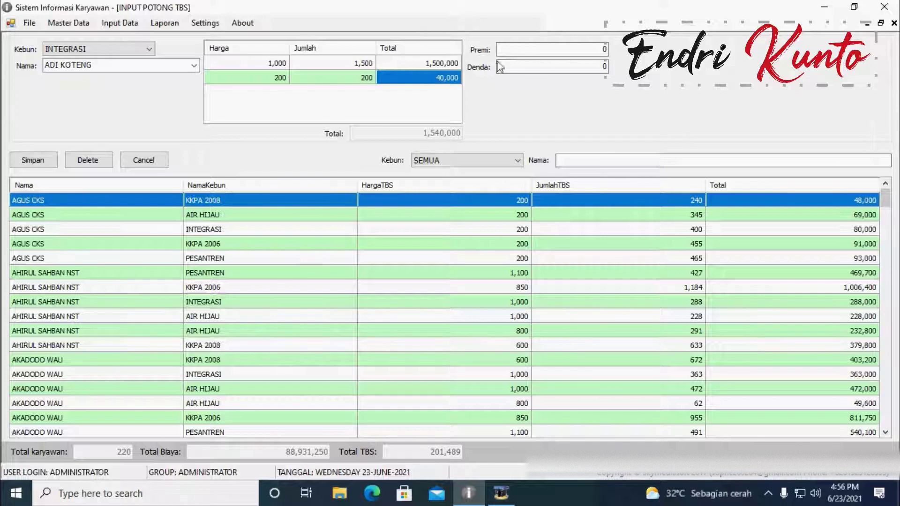
Step: Fill in Premi 200,000, move to Denda, then cancel to clear the unsaved entry
click(605, 48)
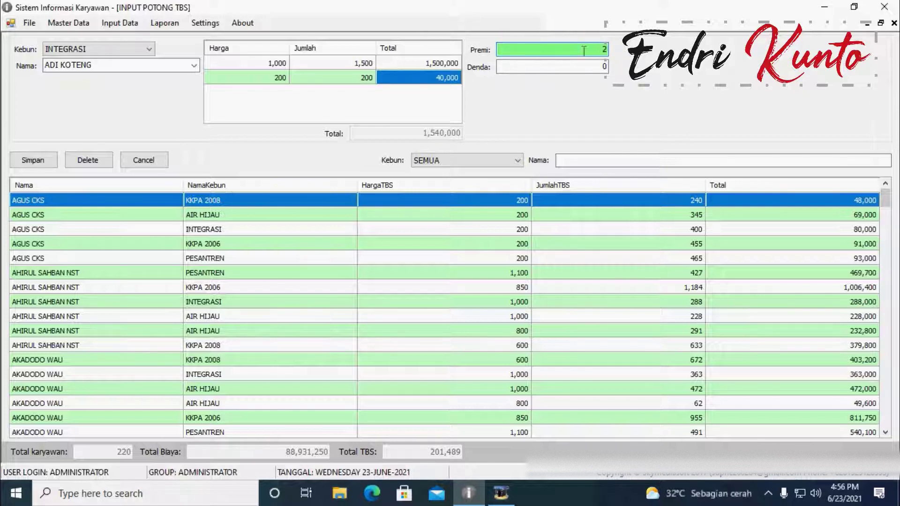
text(00,000)
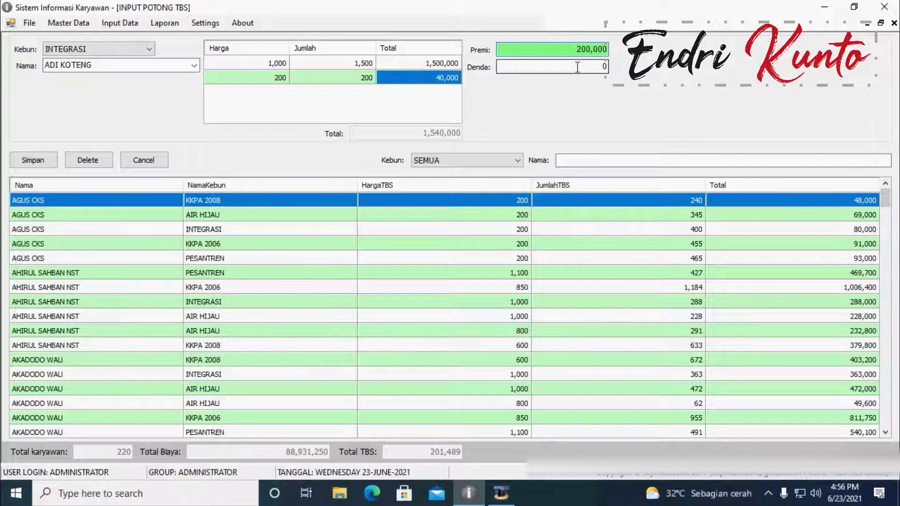
key(Tab)
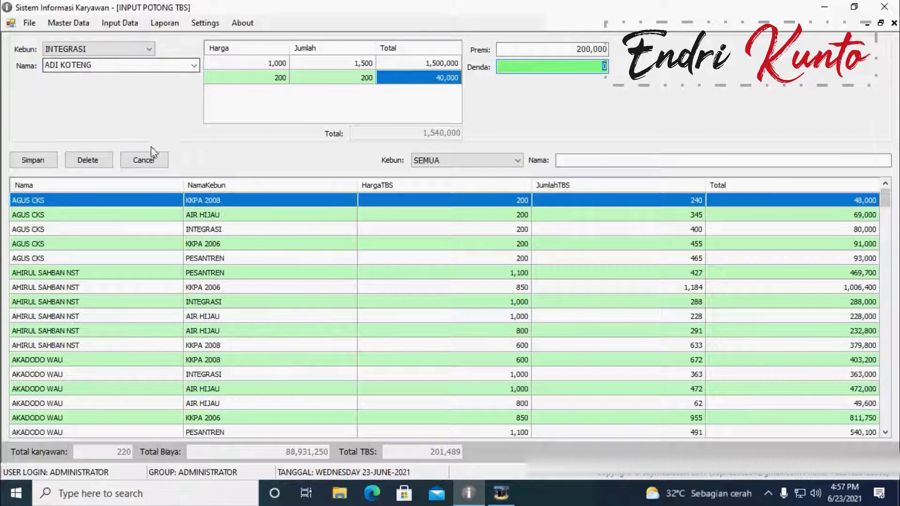
click(145, 160)
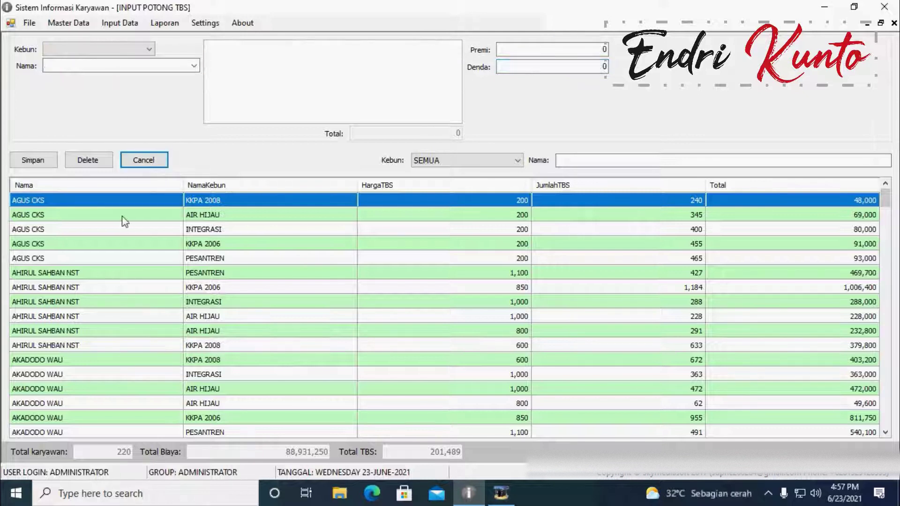
Step: Browse the KKPA and PESANTREN records, load the INTEGRASI record (400 at 200, 80,000), then close
click(122, 244)
click(68, 201)
click(113, 260)
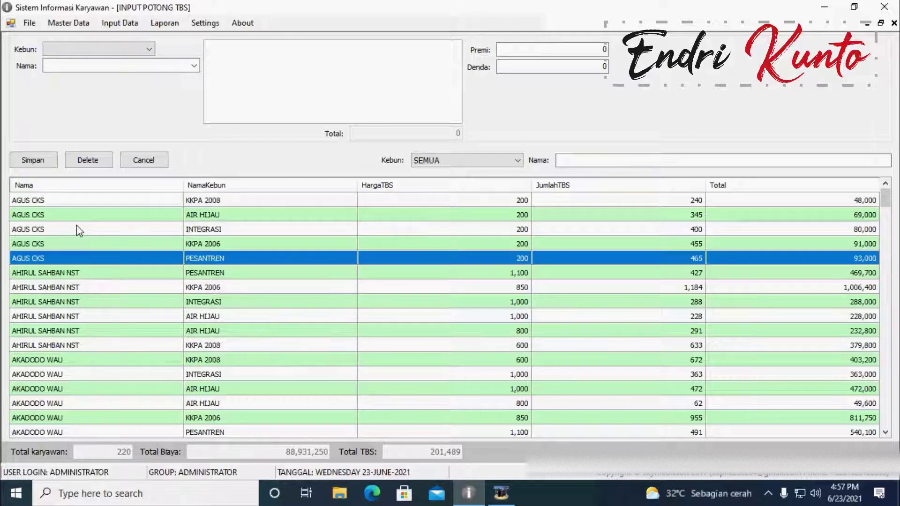
click(80, 230)
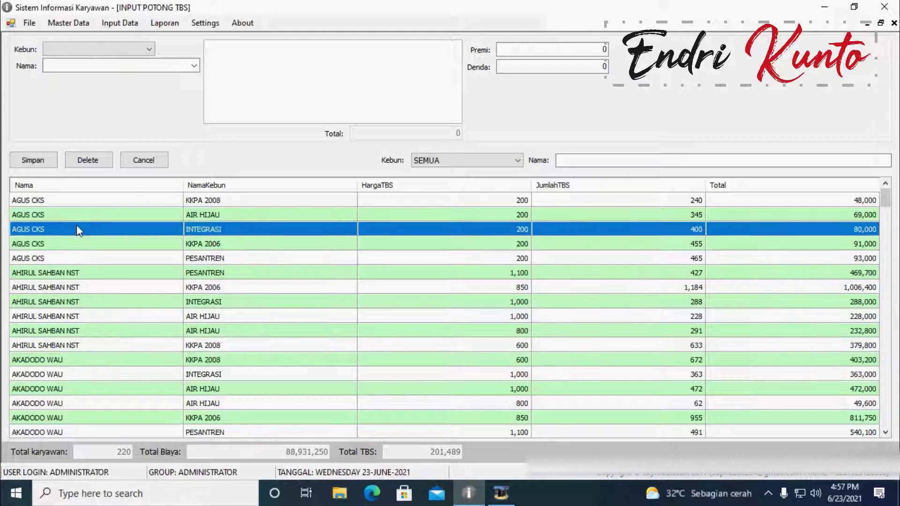
double_click(77, 225)
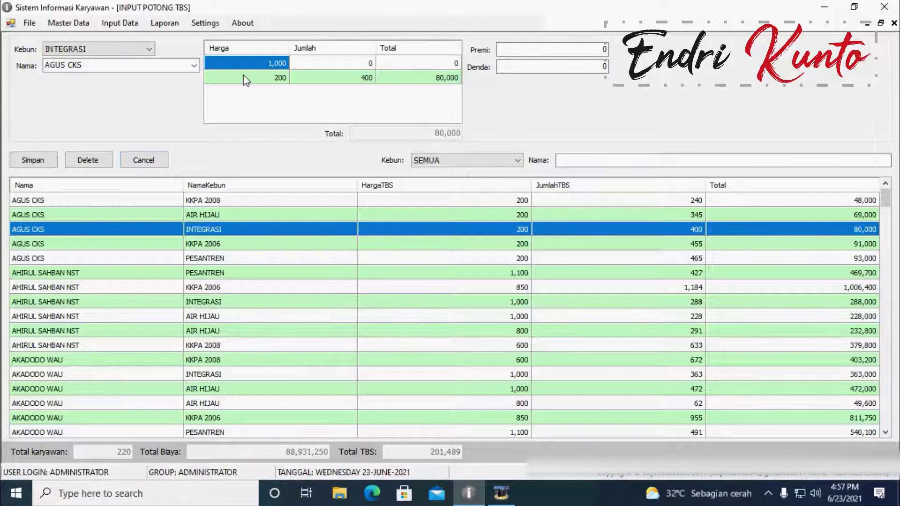
click(894, 24)
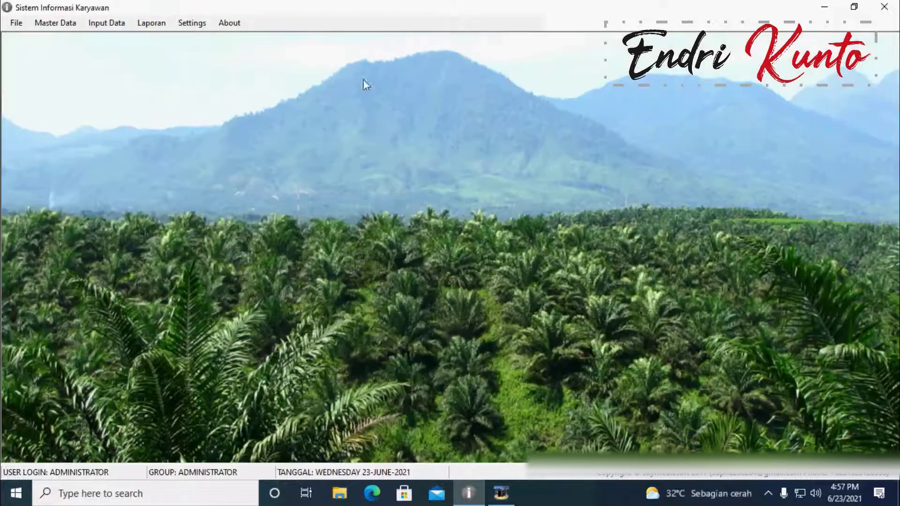
Step: Open the Premi Dan Denda TBS form, then open and close the Potong TBS form
click(104, 28)
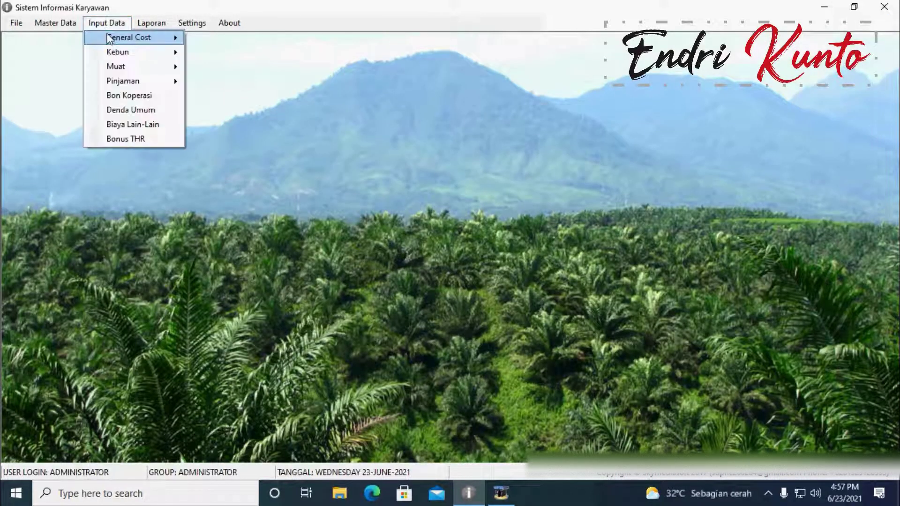
mouse_move(178, 56)
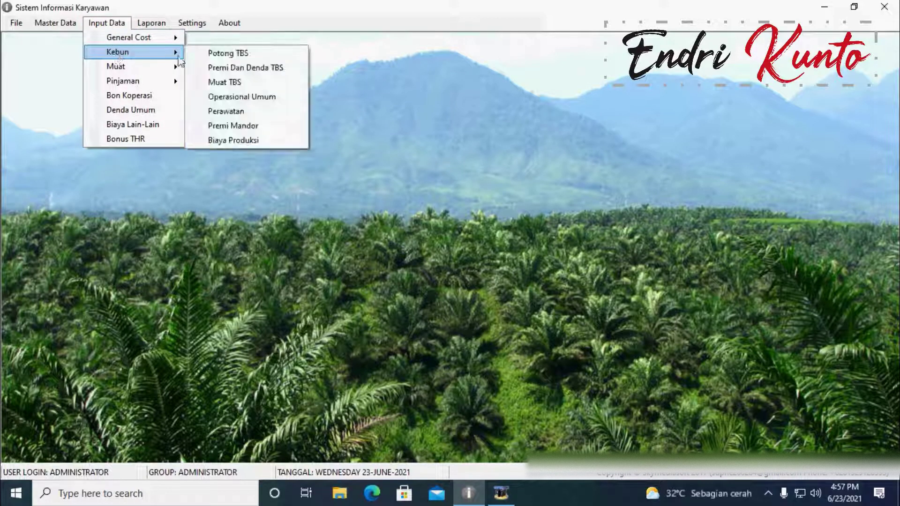
click(227, 68)
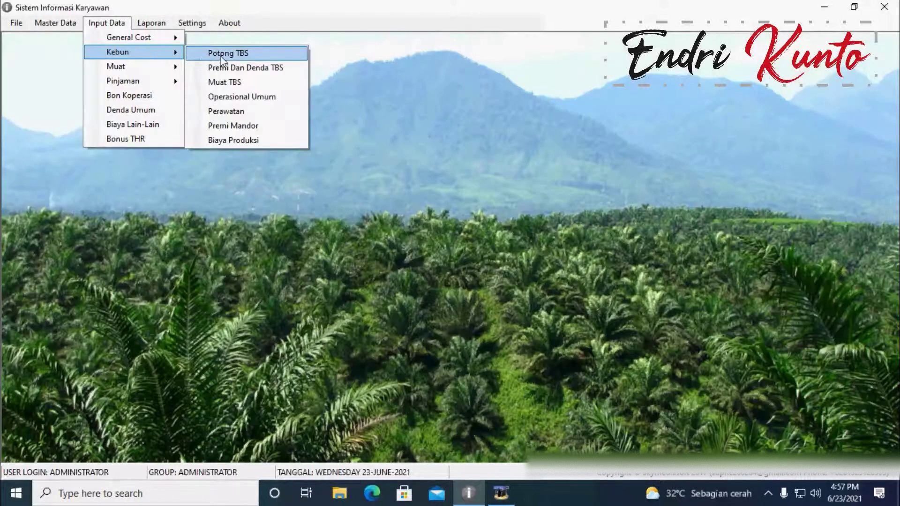
click(221, 56)
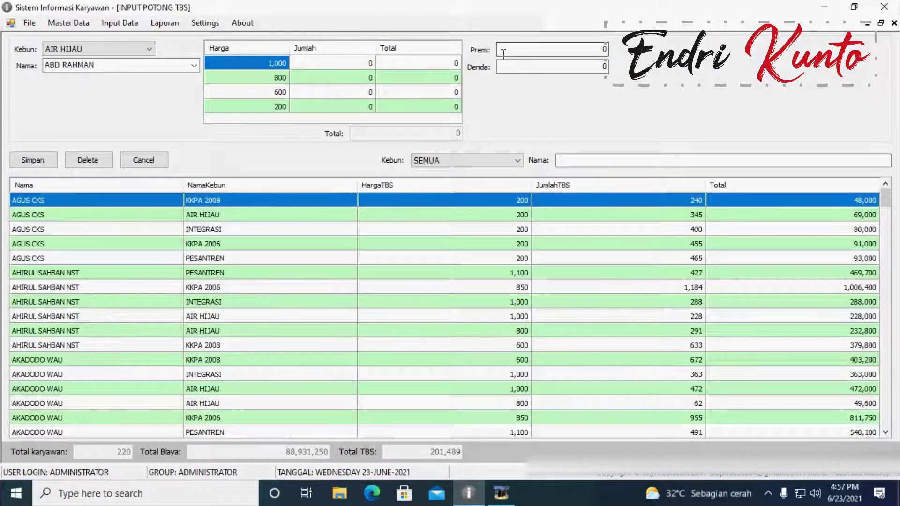
click(894, 23)
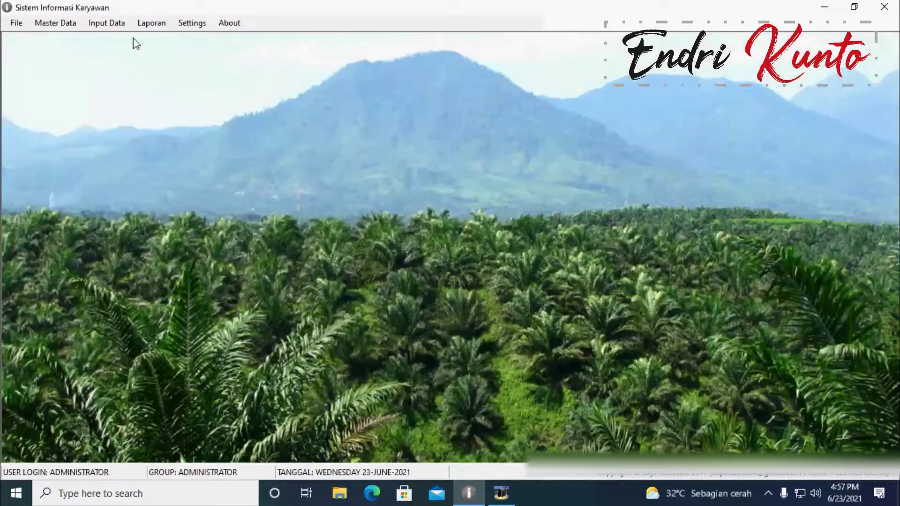
Step: Open the Muat TBS loading form showing AIR HIJAU records from May 2021
click(107, 23)
mouse_move(123, 57)
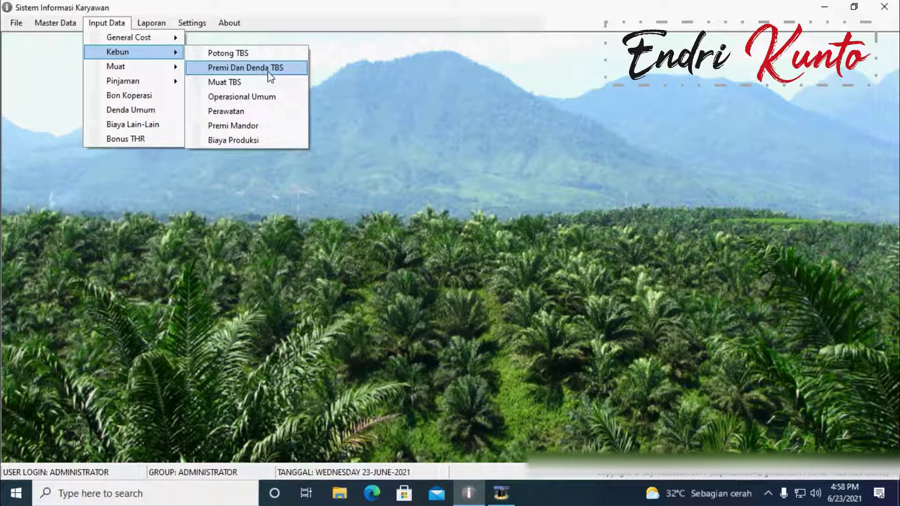
click(247, 82)
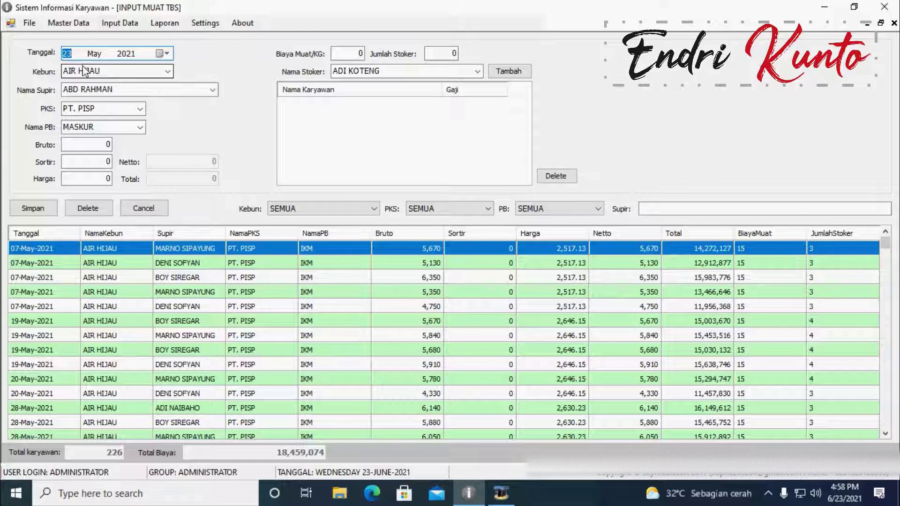
Step: Set Kebun to INTEGRASI, keep PKS PT. PISP, and choose HM 08 as the PB name
click(169, 71)
click(99, 86)
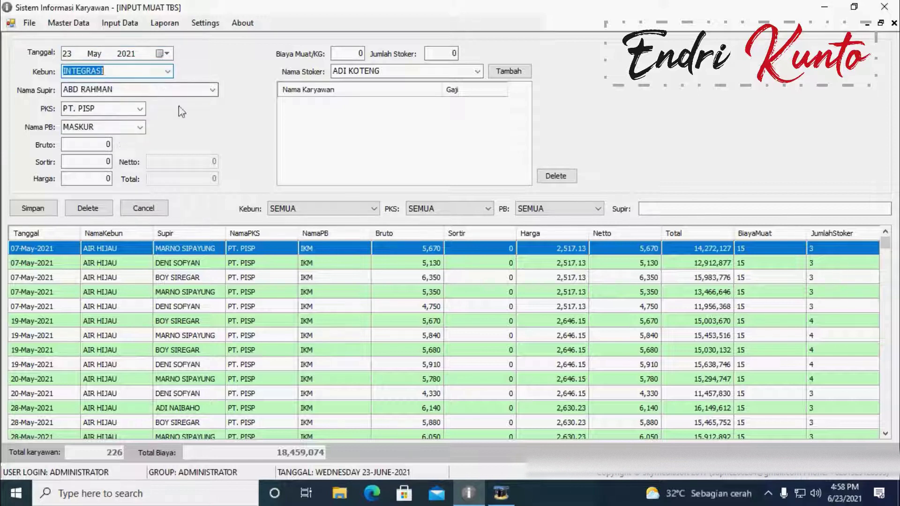
click(123, 90)
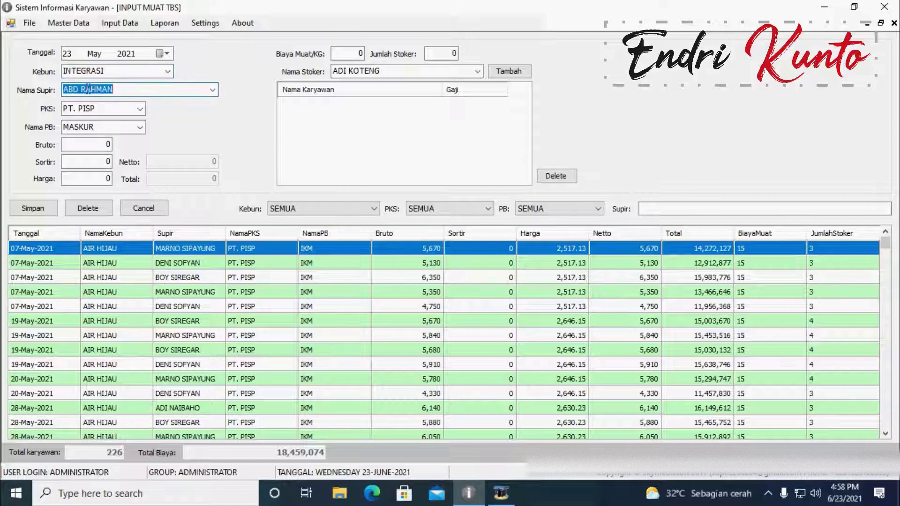
click(213, 90)
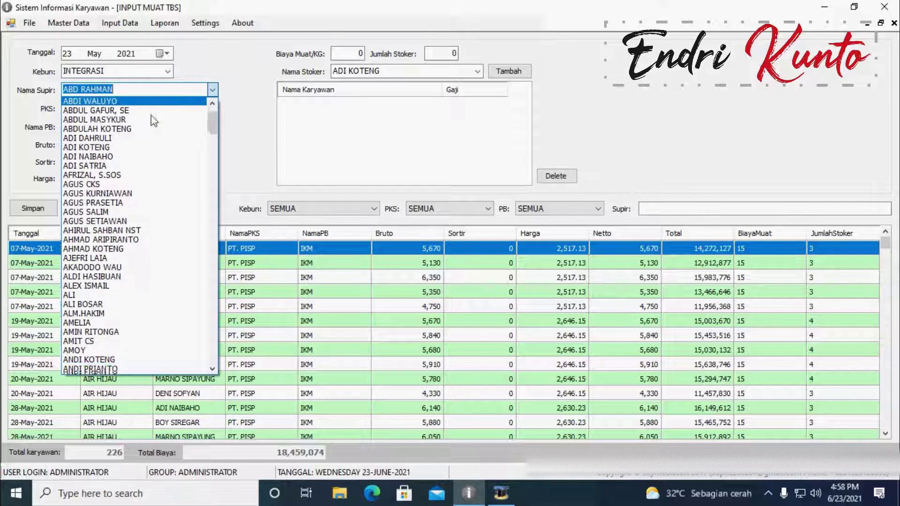
click(145, 88)
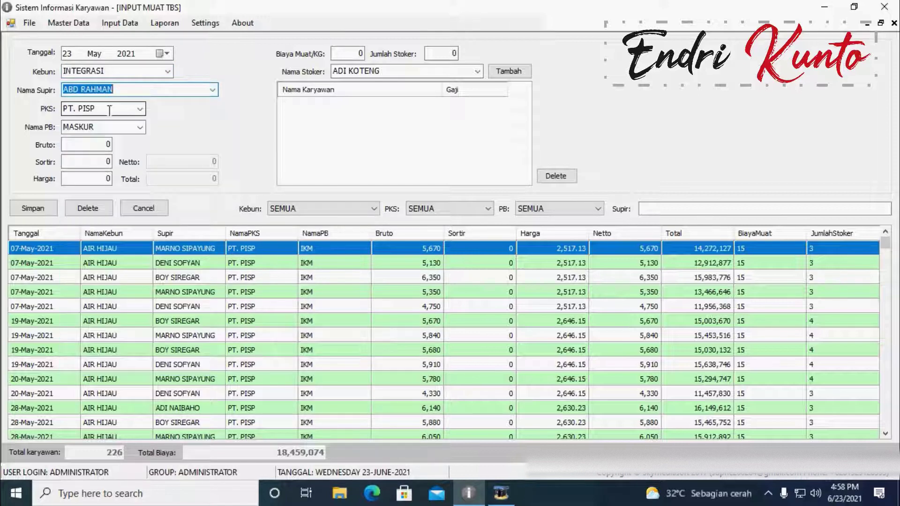
click(139, 109)
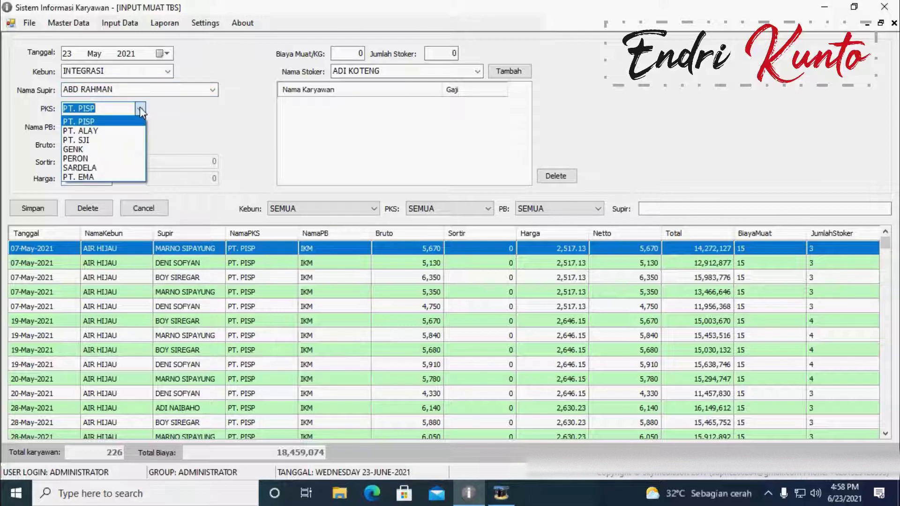
click(140, 107)
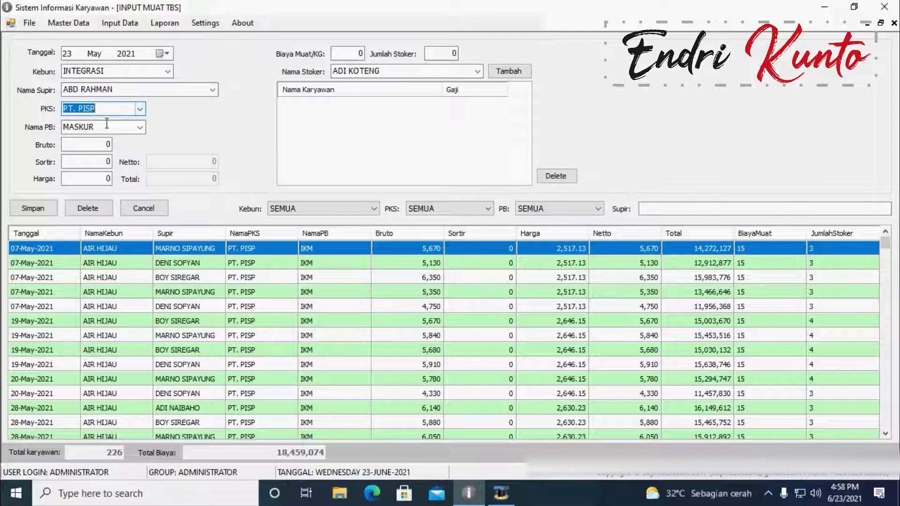
click(139, 127)
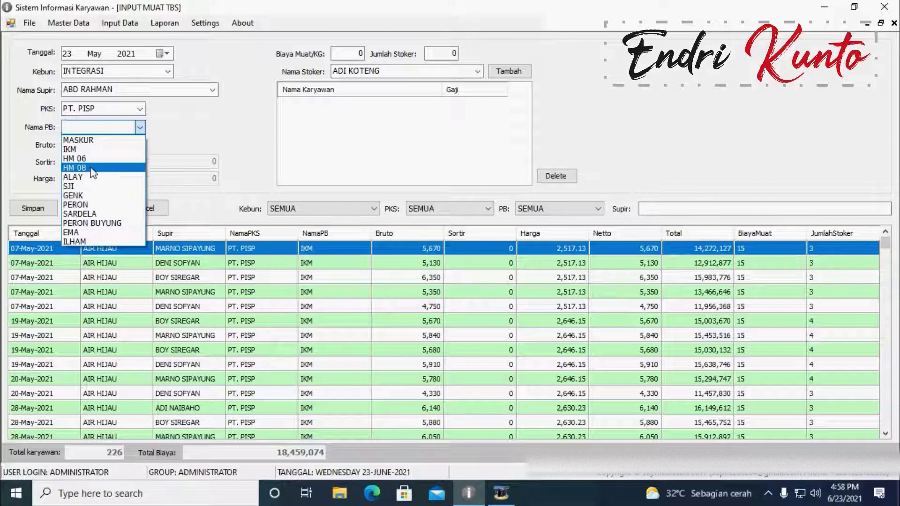
click(92, 168)
click(87, 144)
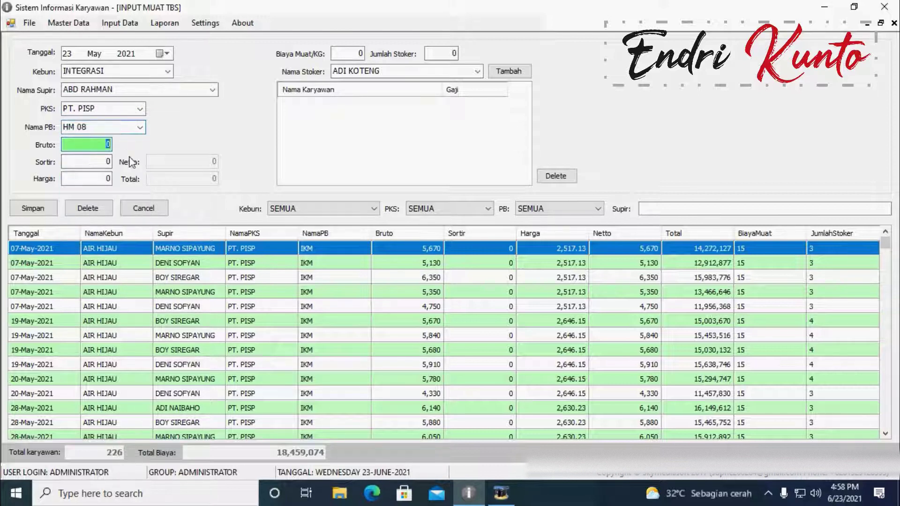
Step: Replace the driver in Nama Supir with a name picked from the search suggestions
click(172, 91)
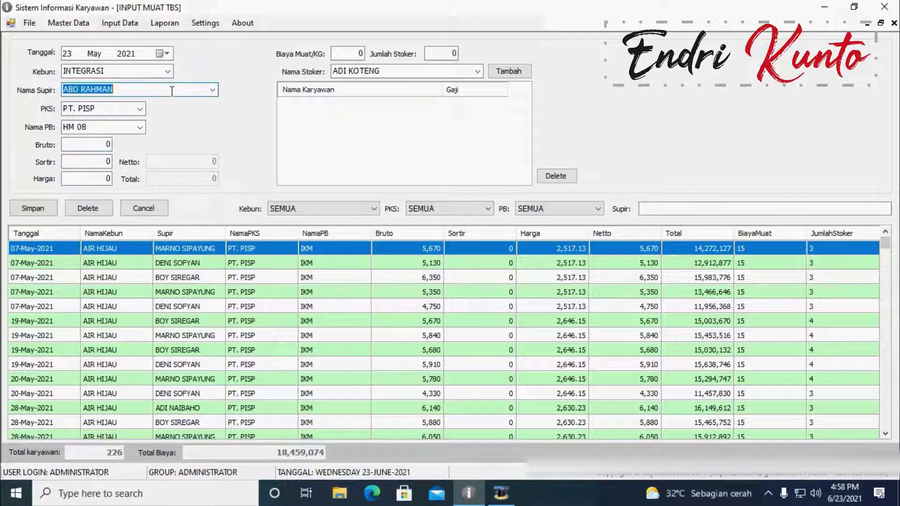
text(b)
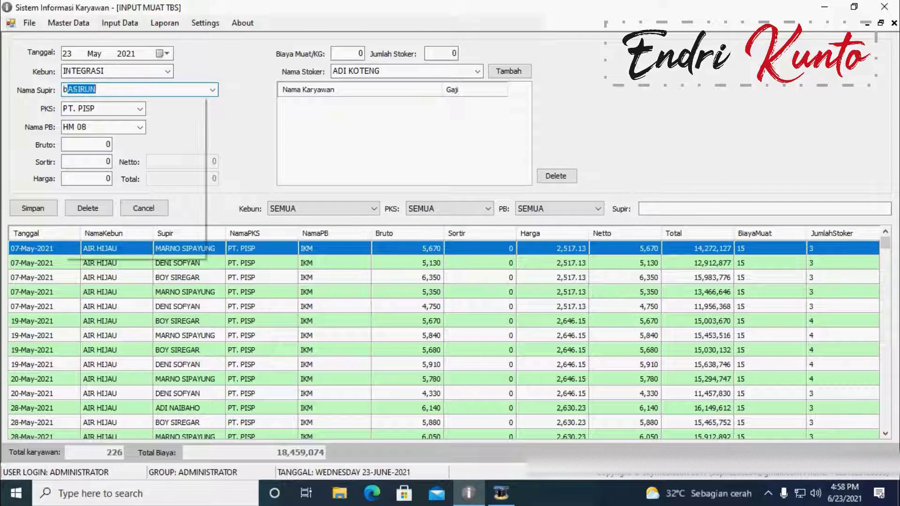
text(oy)
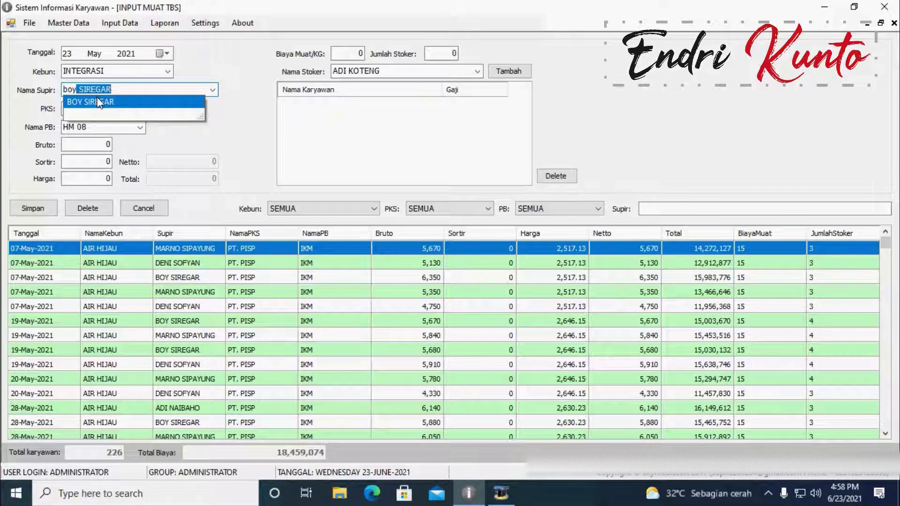
click(99, 102)
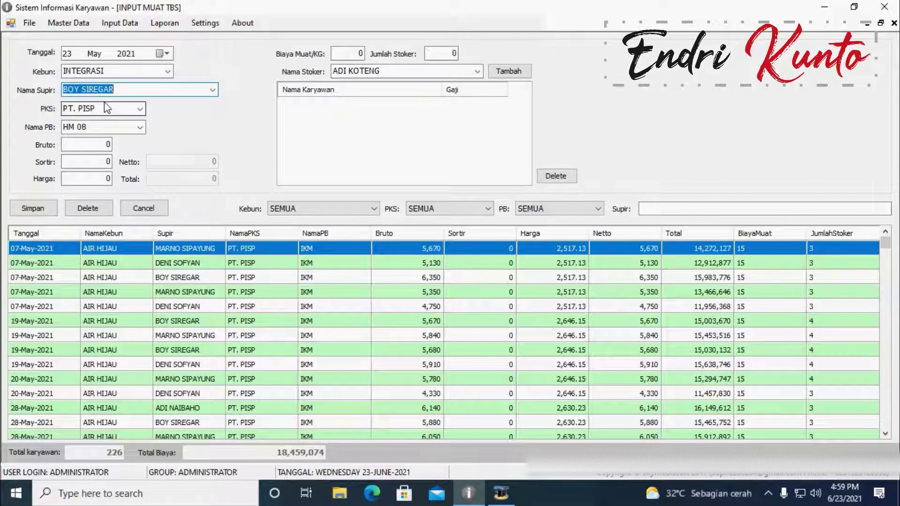
click(97, 145)
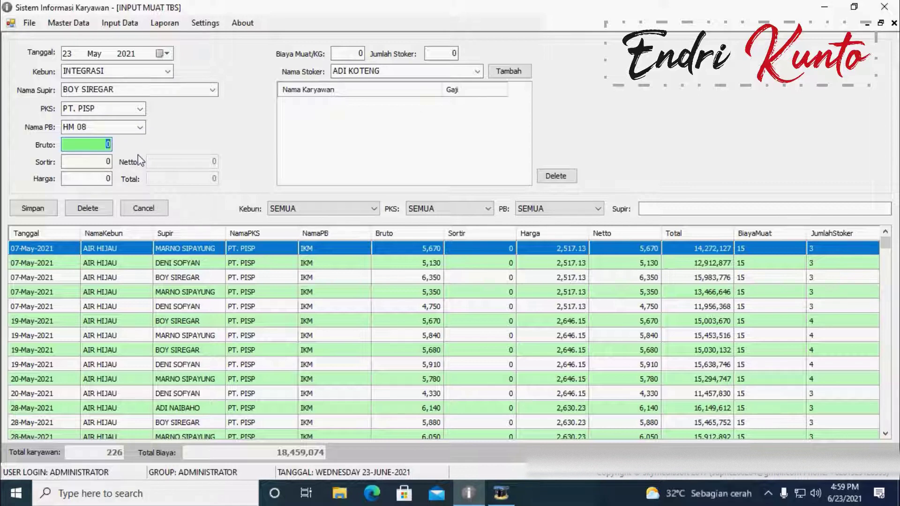
Step: Enter Bruto 5000, Sortir 12 and Harga 2000 in the loading entry
text(5000)
key(Tab)
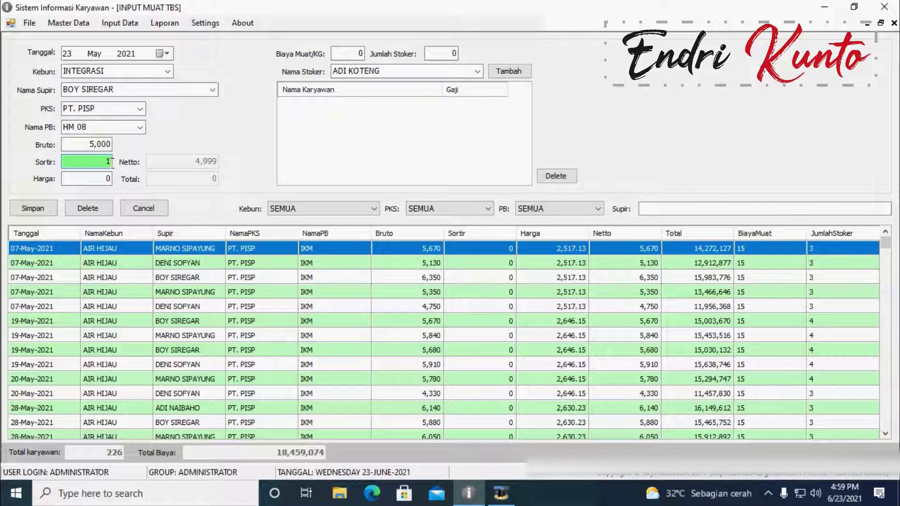
text(12)
key(Tab)
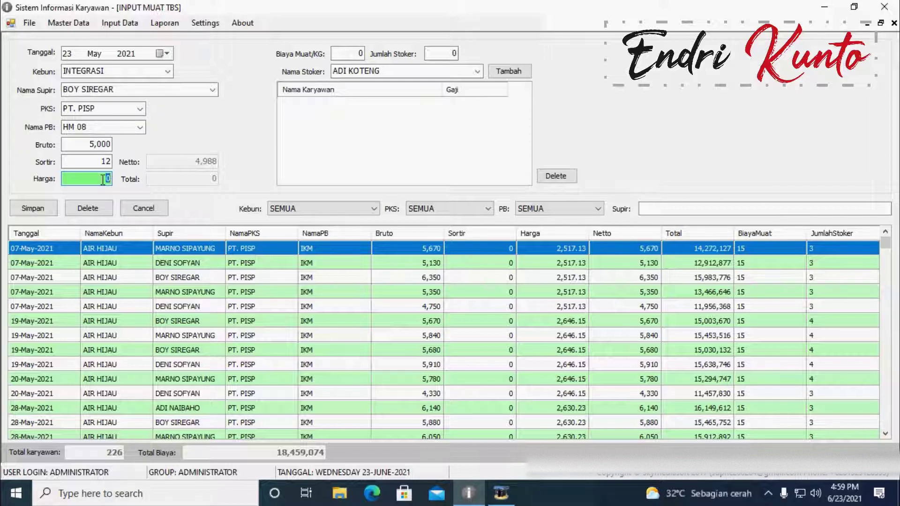
text(2000)
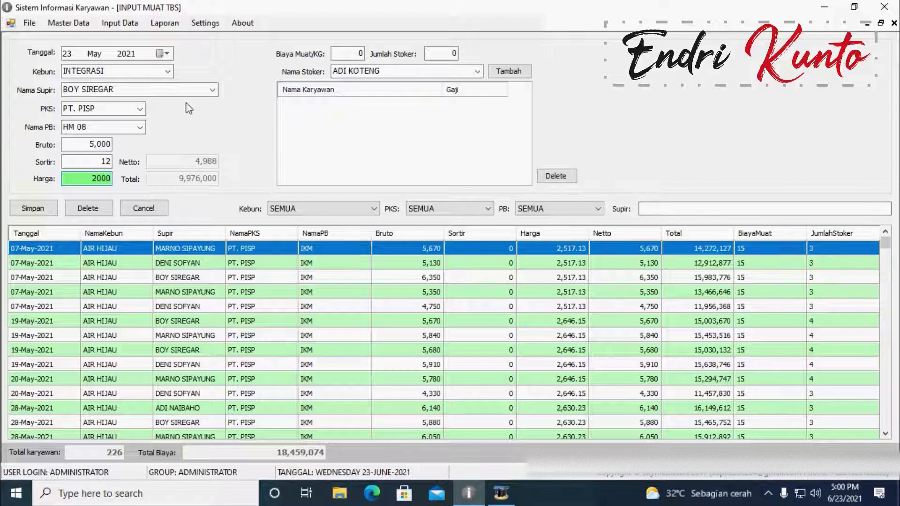
Step: Briefly view the Laporan Kebun report types, then close it and return to the loading form
click(161, 18)
click(272, 42)
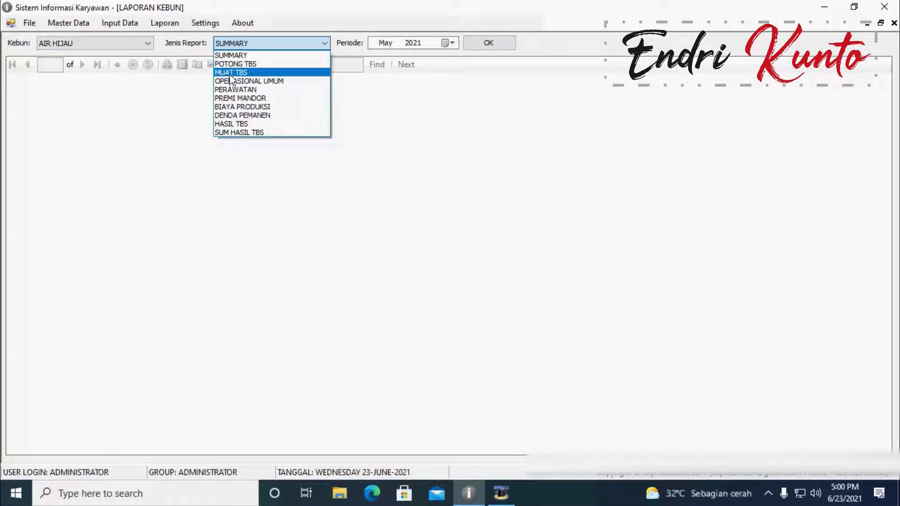
click(894, 24)
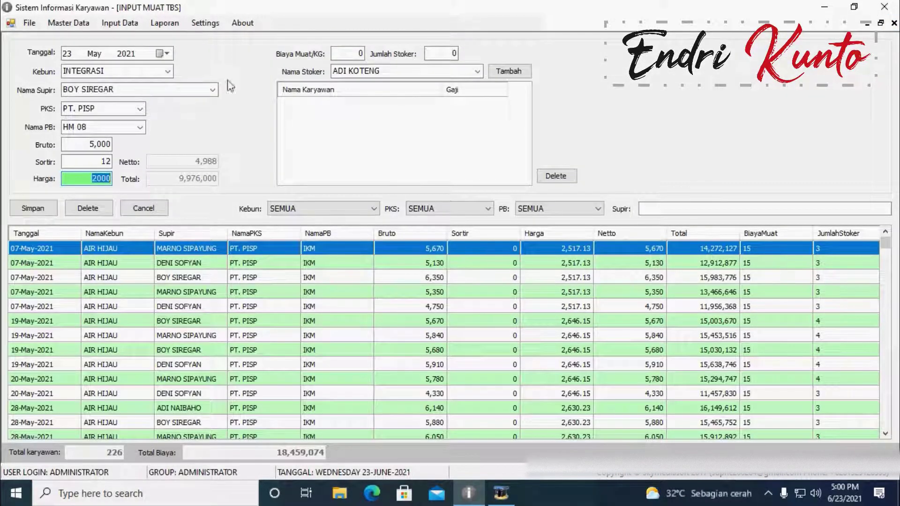
click(338, 52)
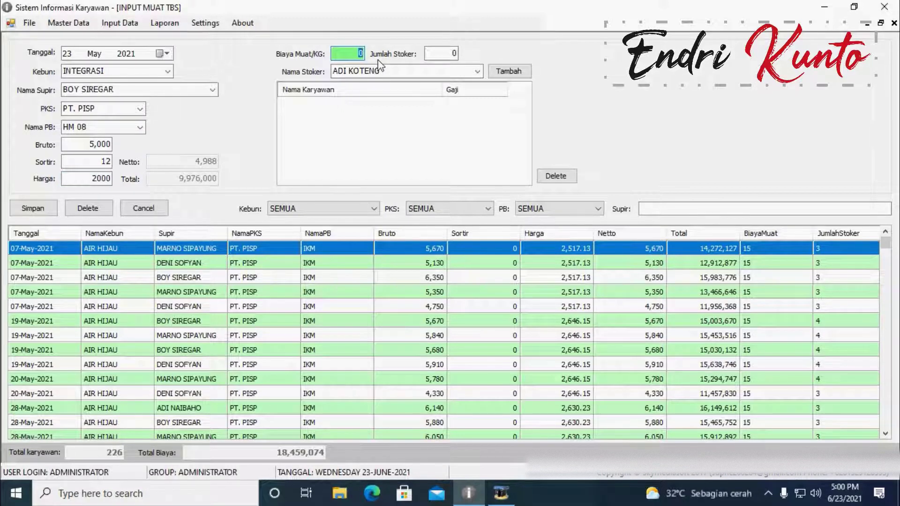
Step: Enter Biaya Muat/KG 15 and Jumlah Stoker 3, and add the first stoker
text(15)
click(442, 53)
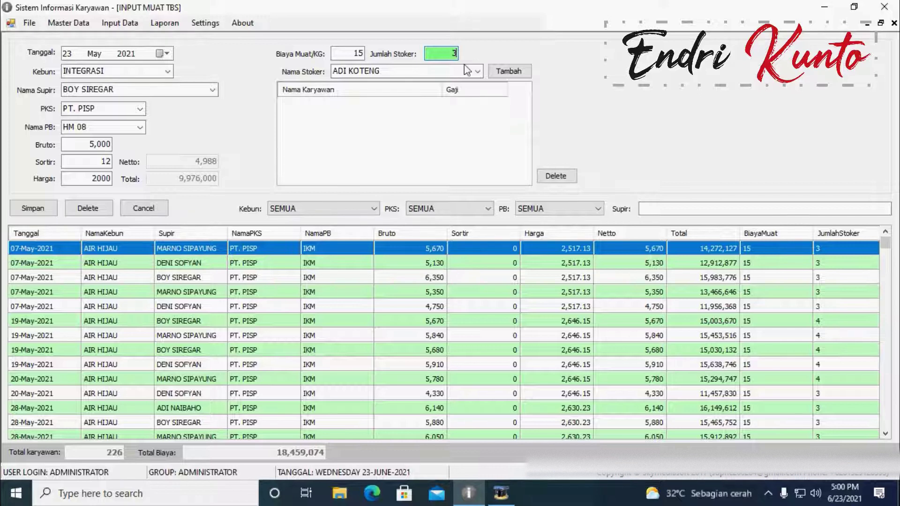
text(3)
click(459, 70)
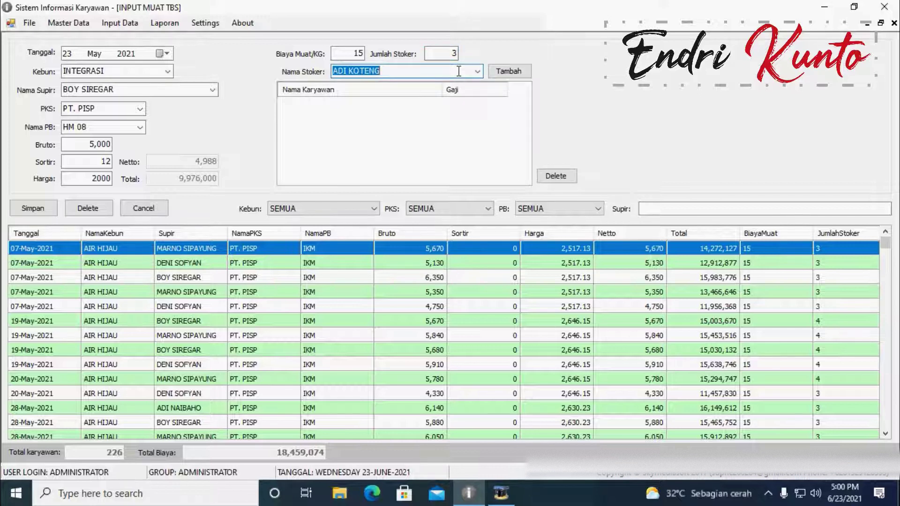
text(saIDI)
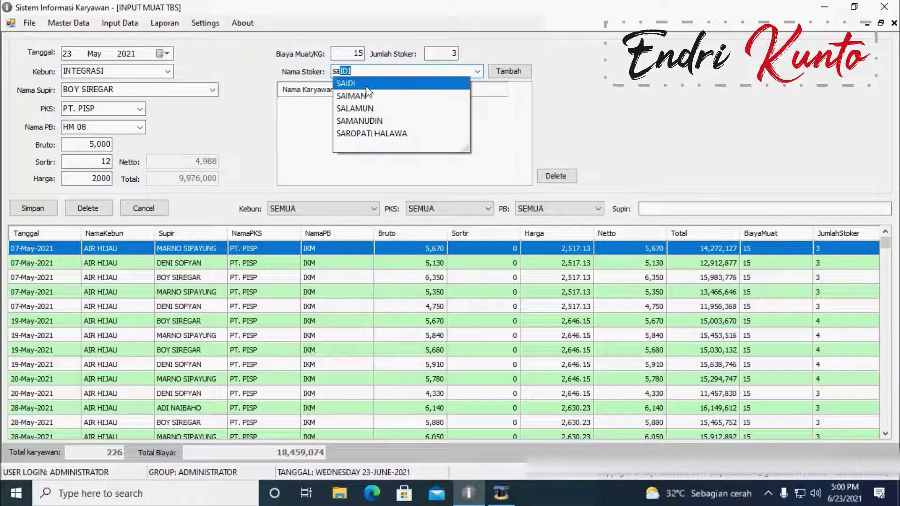
click(360, 84)
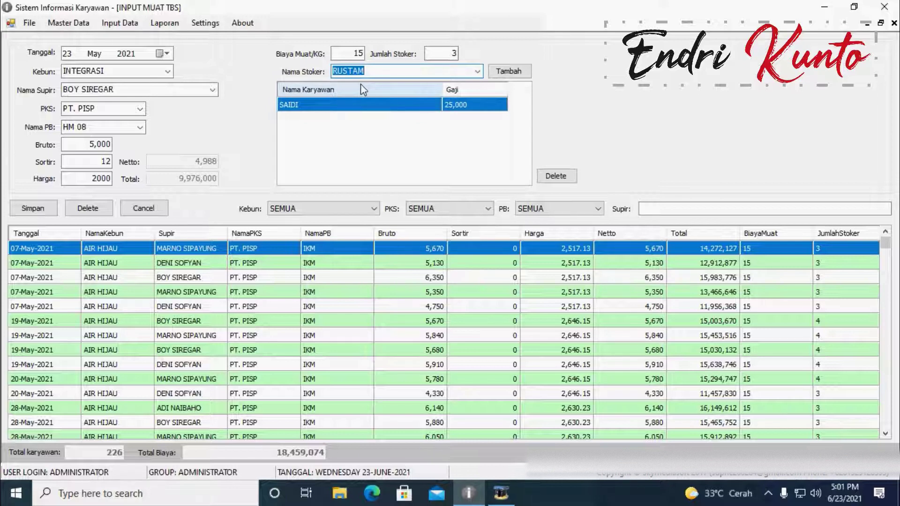
Step: Add two more stokers to the table, dismissing the already-in-list notice
text(sunARDI)
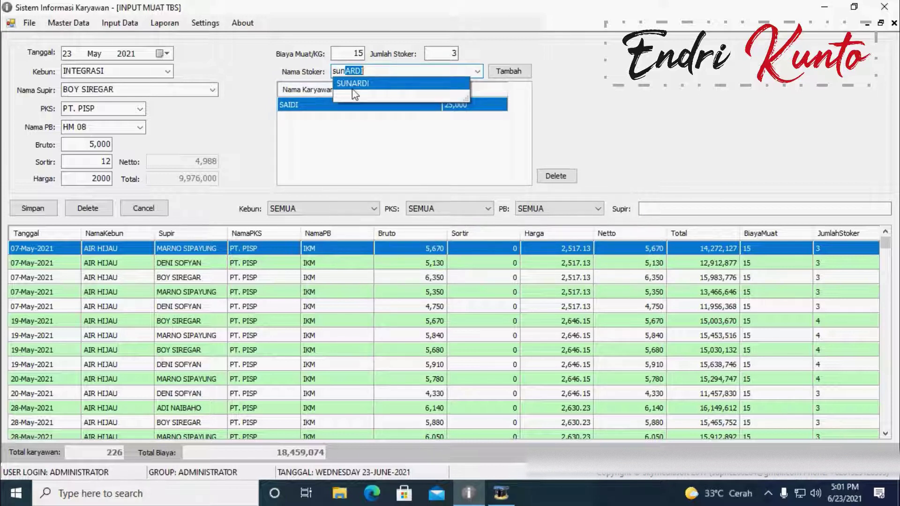
click(360, 87)
click(508, 71)
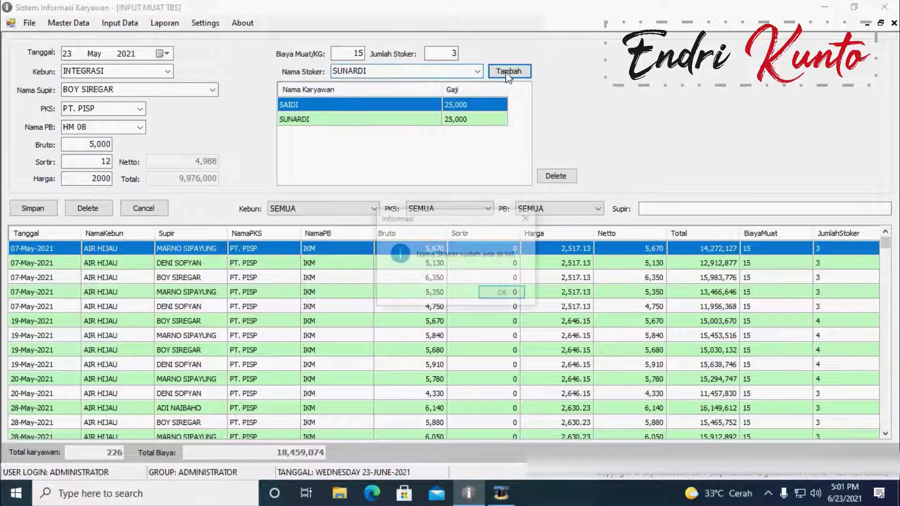
click(528, 219)
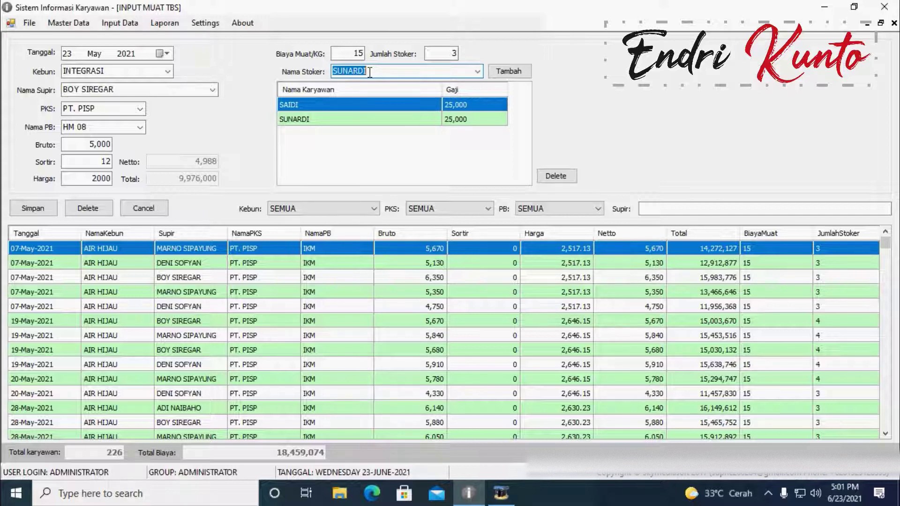
text(amit CS)
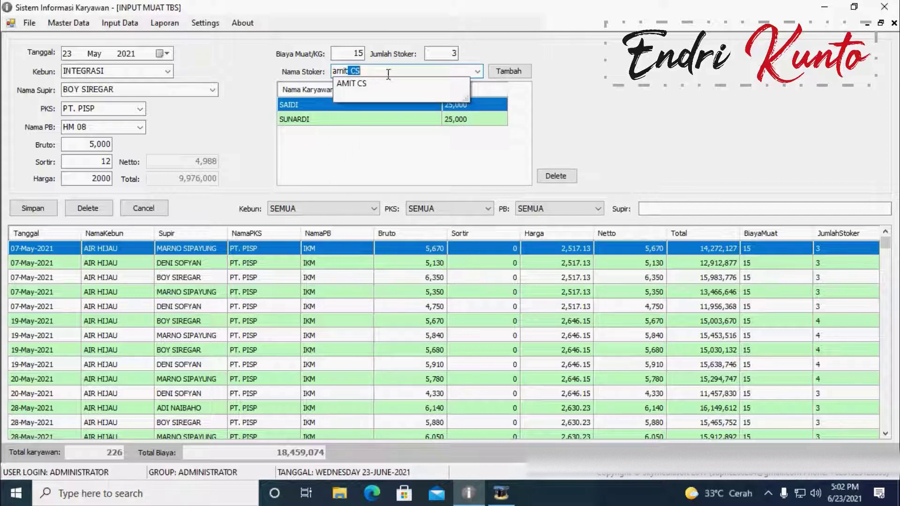
click(346, 86)
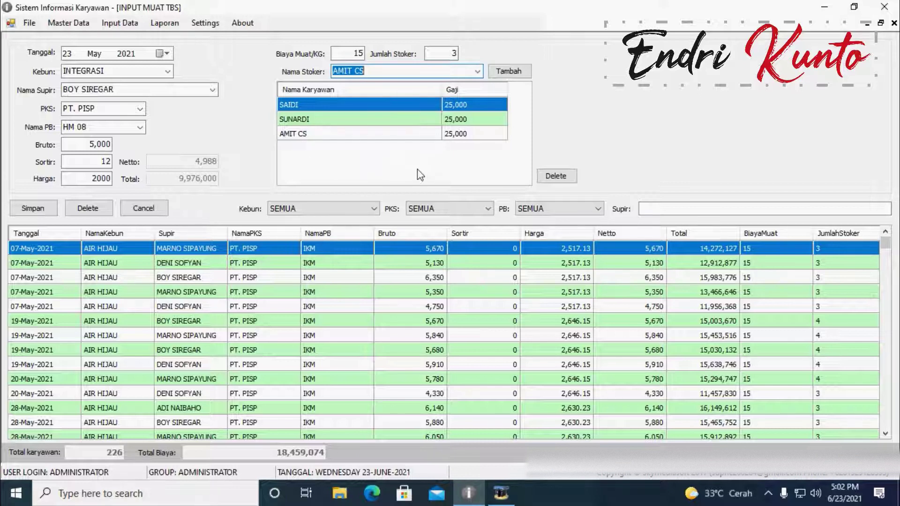
Step: Review the stoker table rows, then cancel to discard the unsaved entry
click(399, 135)
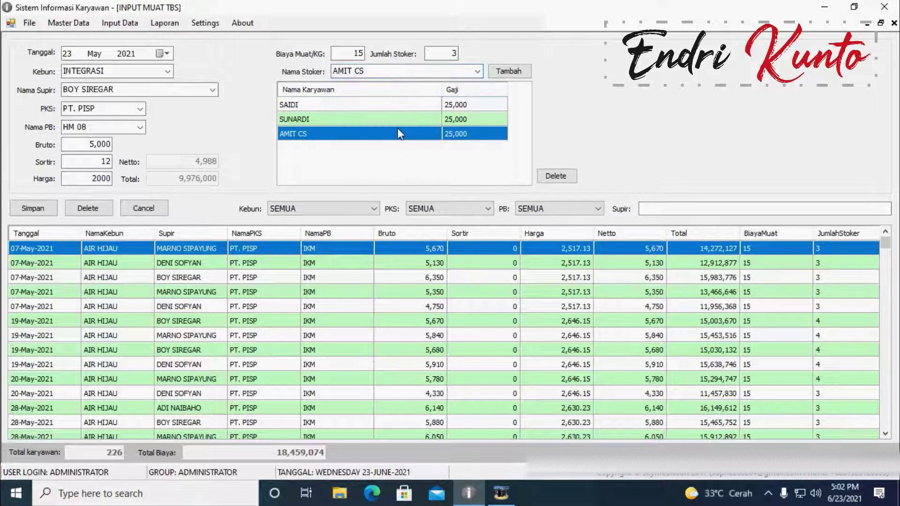
click(396, 121)
click(361, 104)
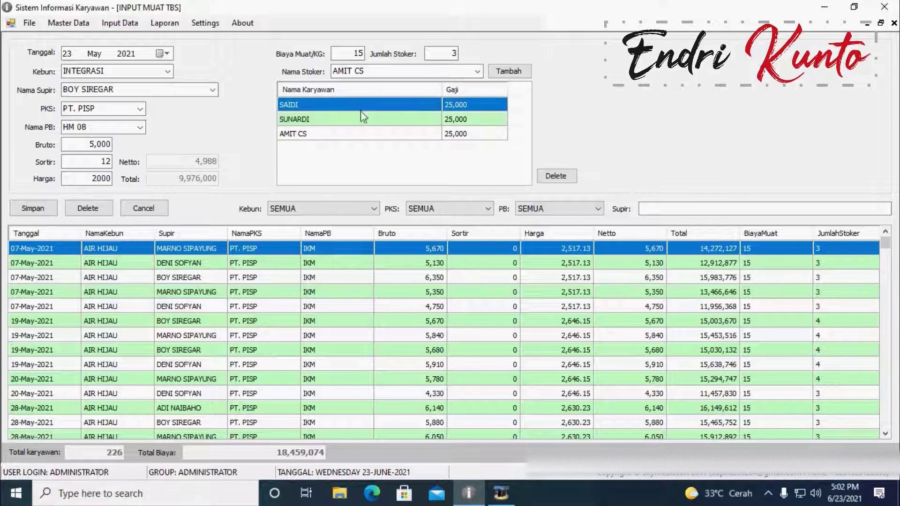
click(359, 136)
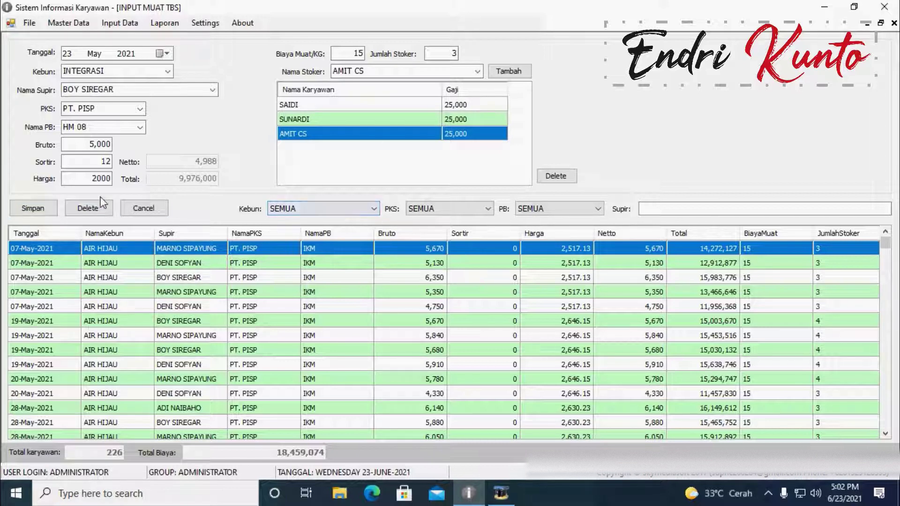
click(145, 212)
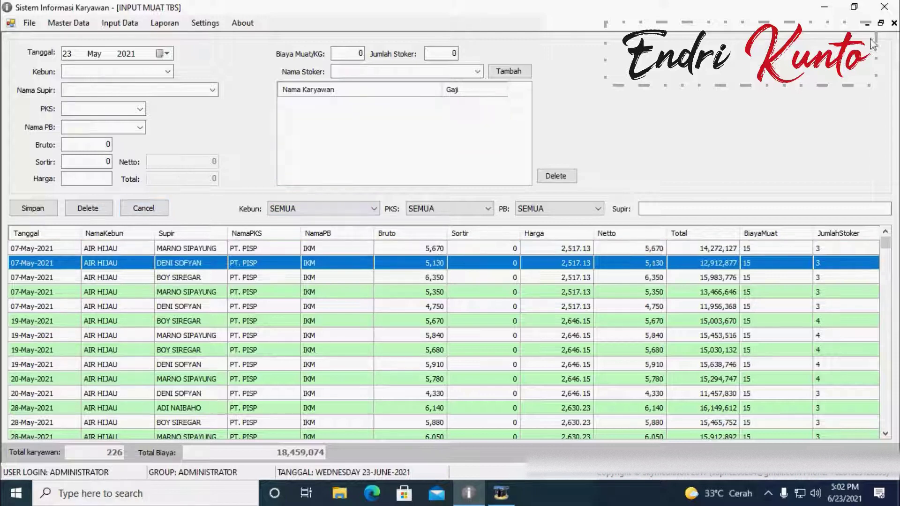
Step: Close the Muat TBS window and open Input Data > Kebun > Operasional Umum
click(895, 24)
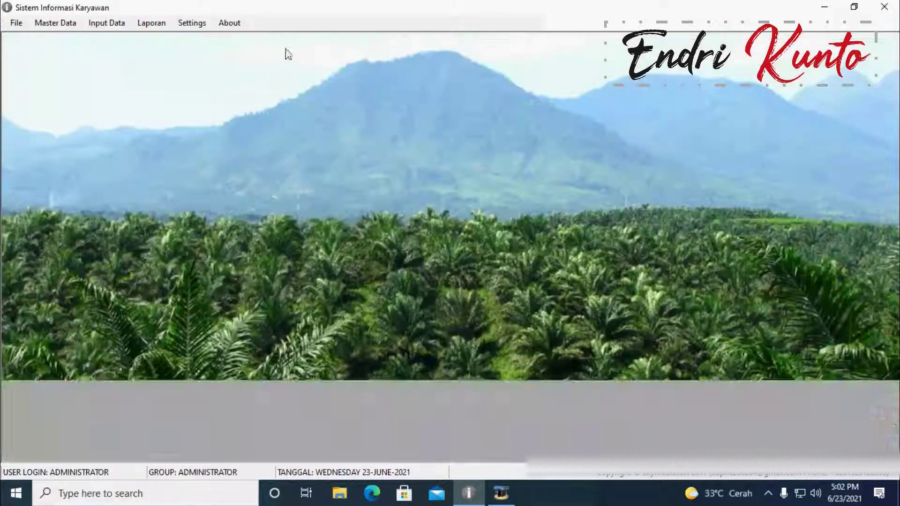
click(101, 23)
mouse_move(121, 54)
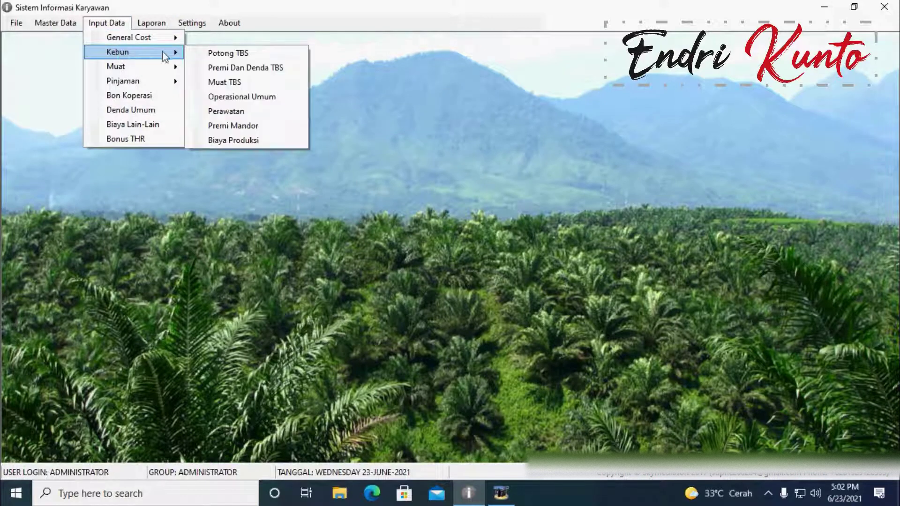
click(240, 97)
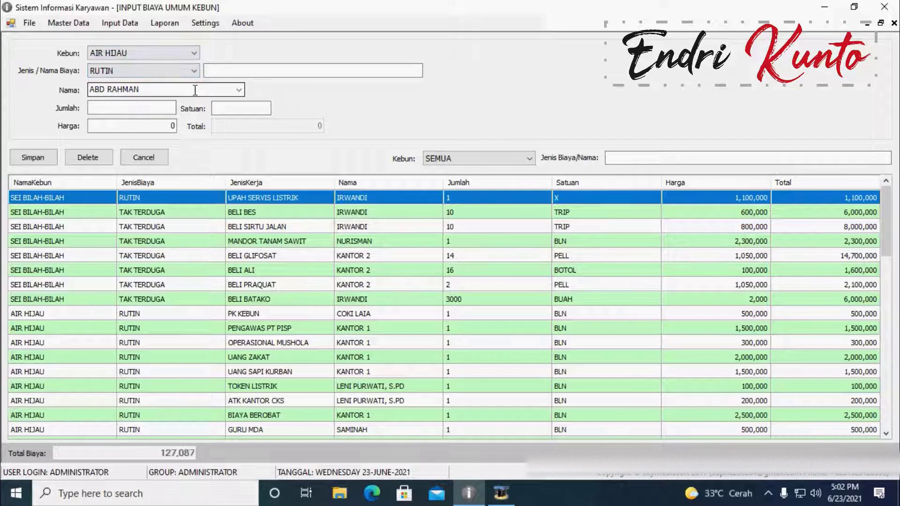
Step: Start an INTEGRASI cost entry of type RUTIN named UANG ATK and select the employee
click(196, 52)
click(186, 75)
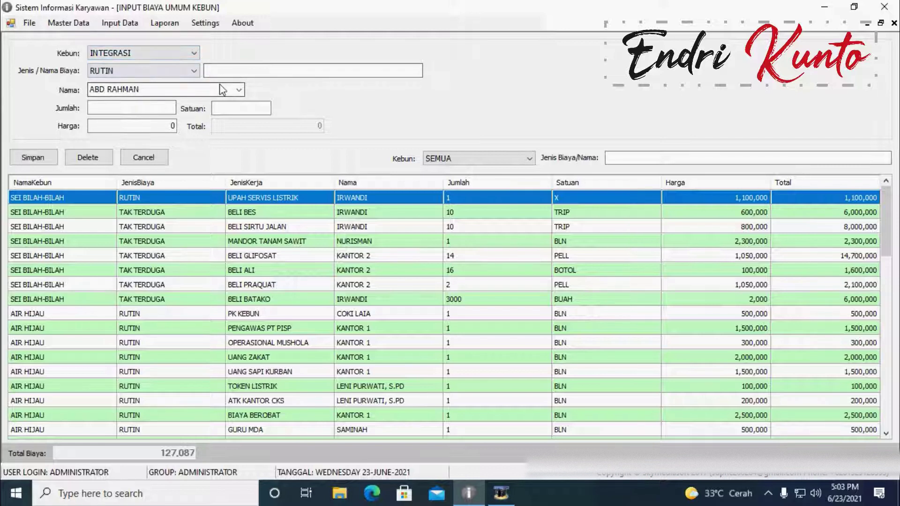
click(213, 70)
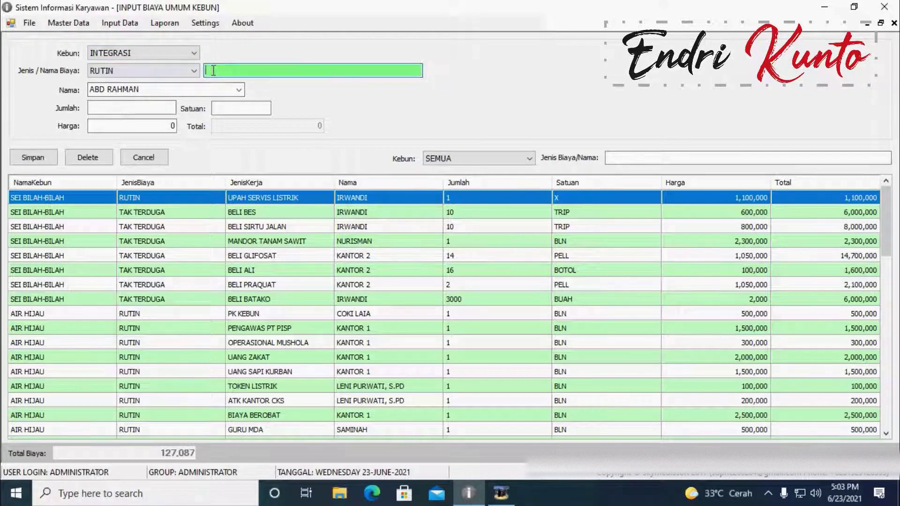
click(188, 72)
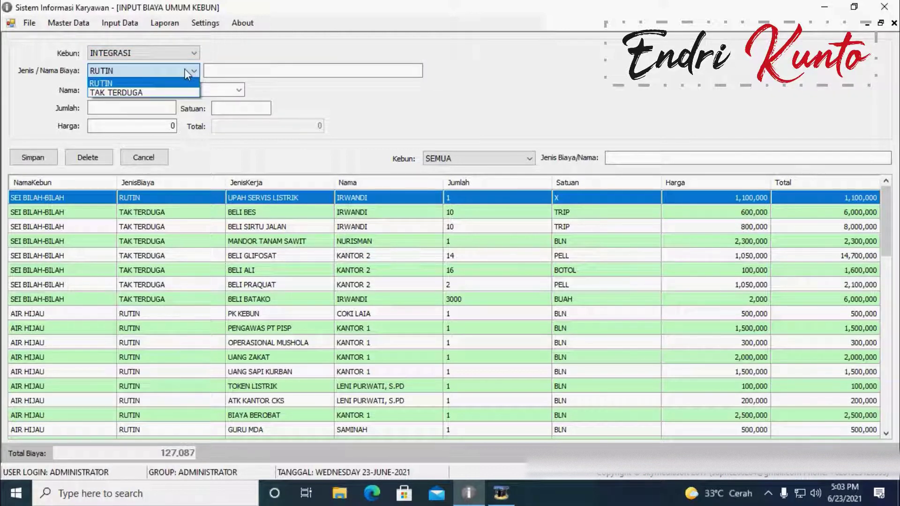
click(139, 84)
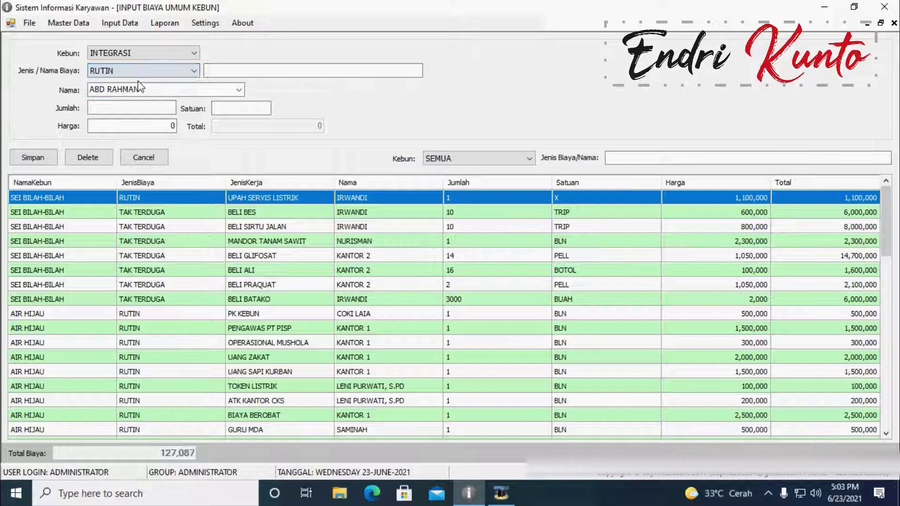
click(225, 71)
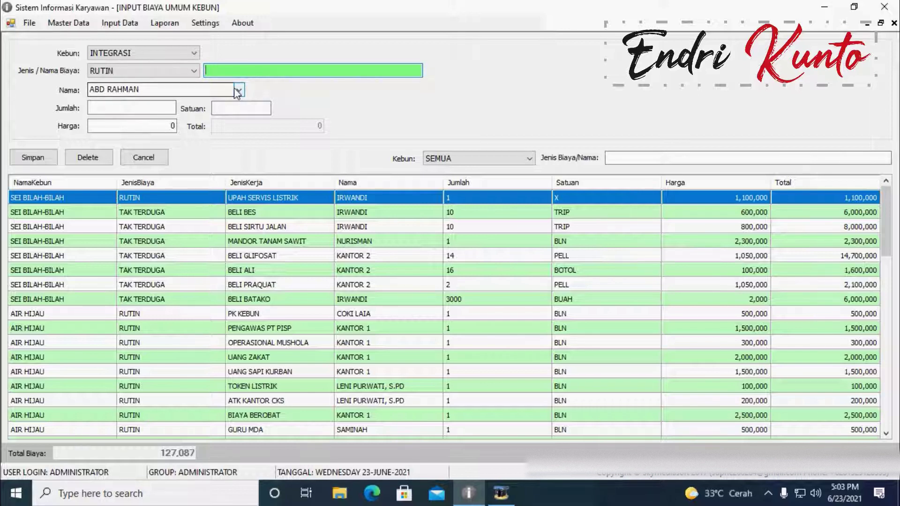
text(UANG ATK)
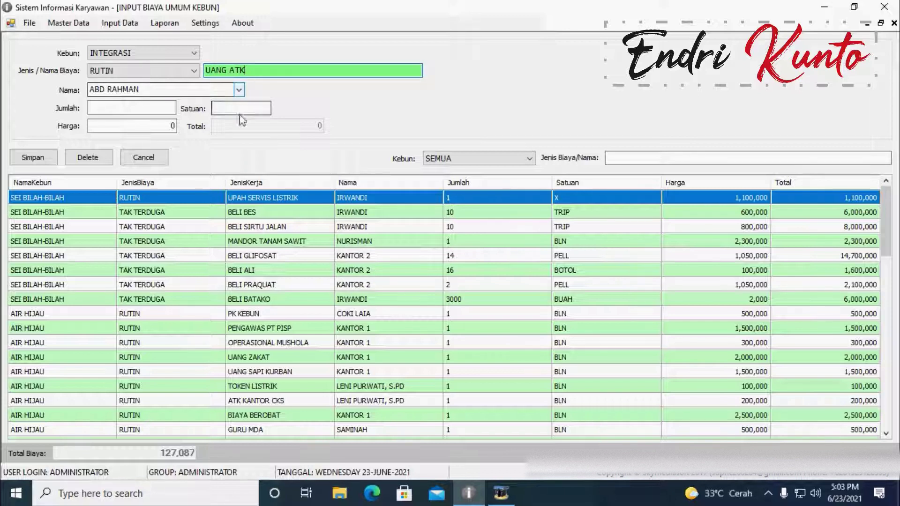
click(226, 90)
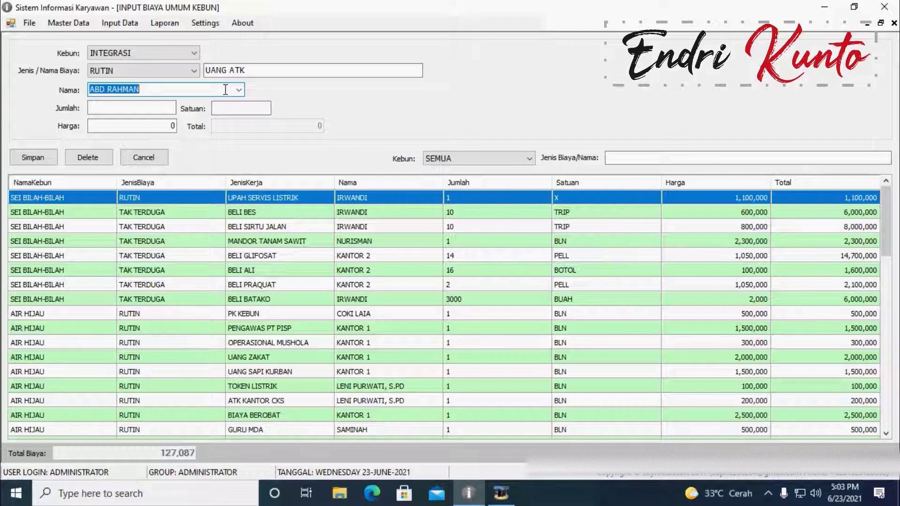
Step: Enter quantity 1 BLN at price 500,000, correcting a mistyped price
click(137, 108)
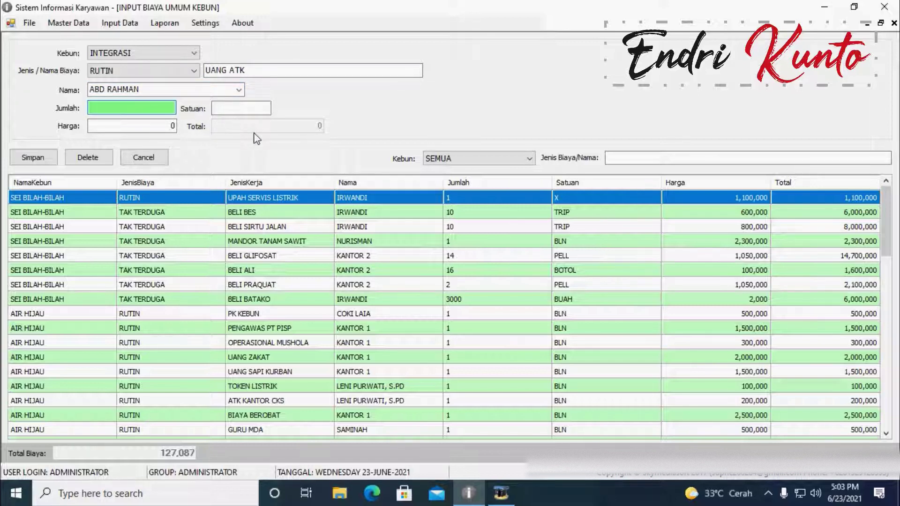
text(1)
click(242, 108)
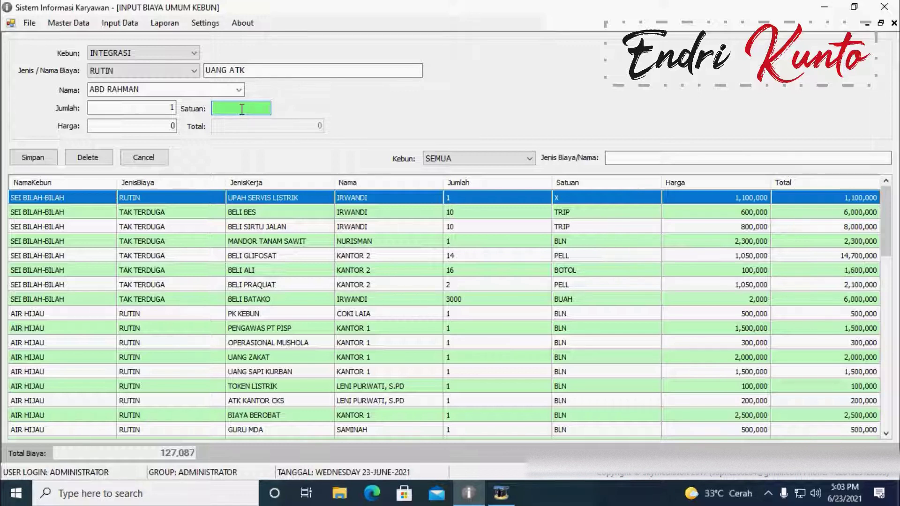
text(BLN)
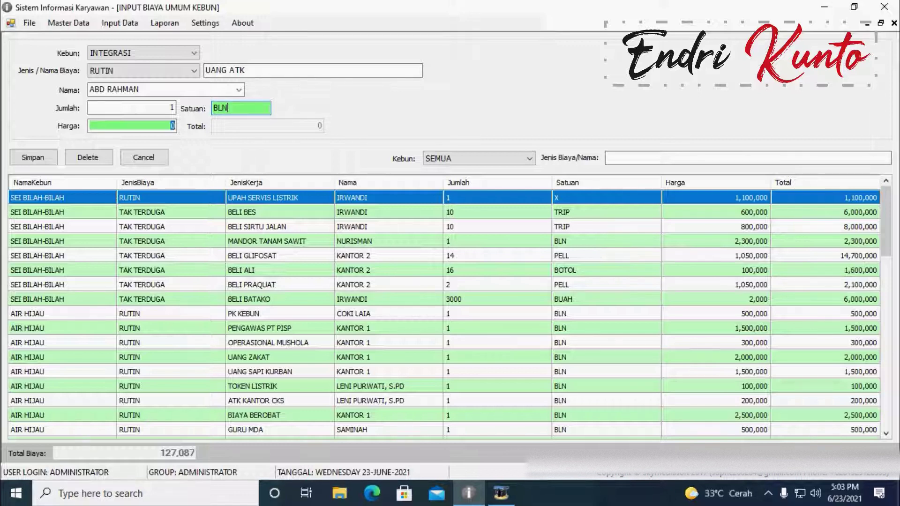
key(Return)
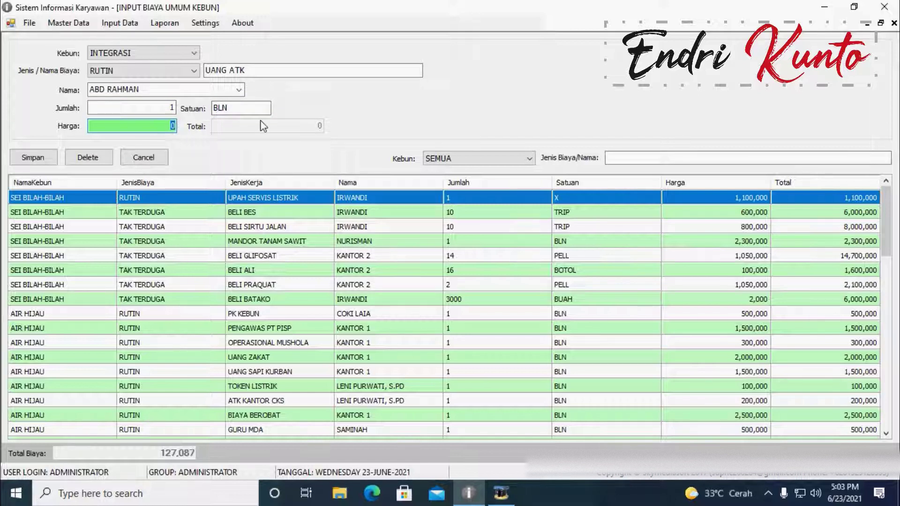
text(5221)
key(BackSpace)
key(BackSpace)
key(BackSpace)
text(00,000)
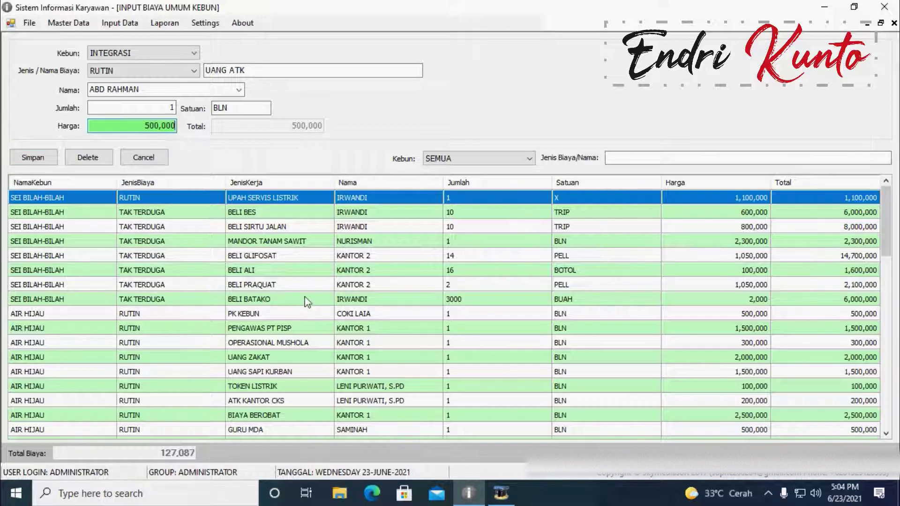
Step: Browse the cost records, then filter the grid by AIR HIJAU, INTEGRASI and SEI BILAH-BILAH
click(413, 303)
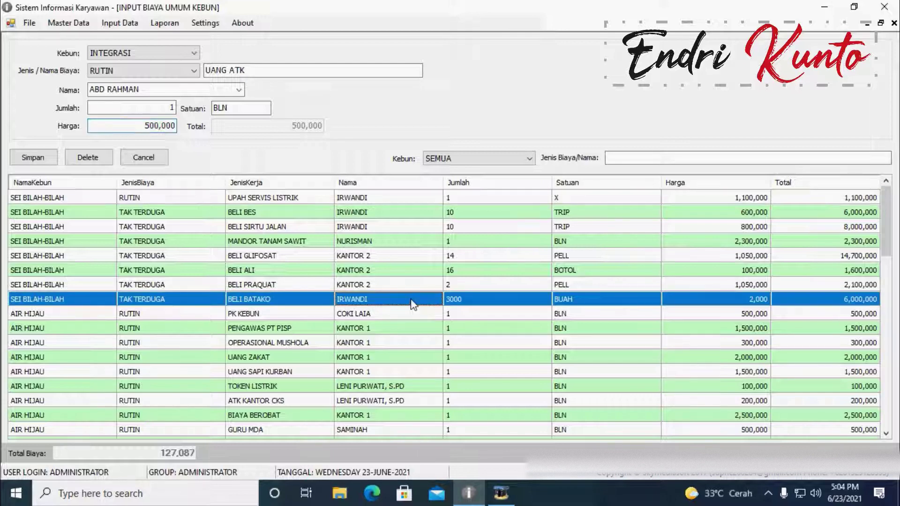
scroll(299, 310, down, 1)
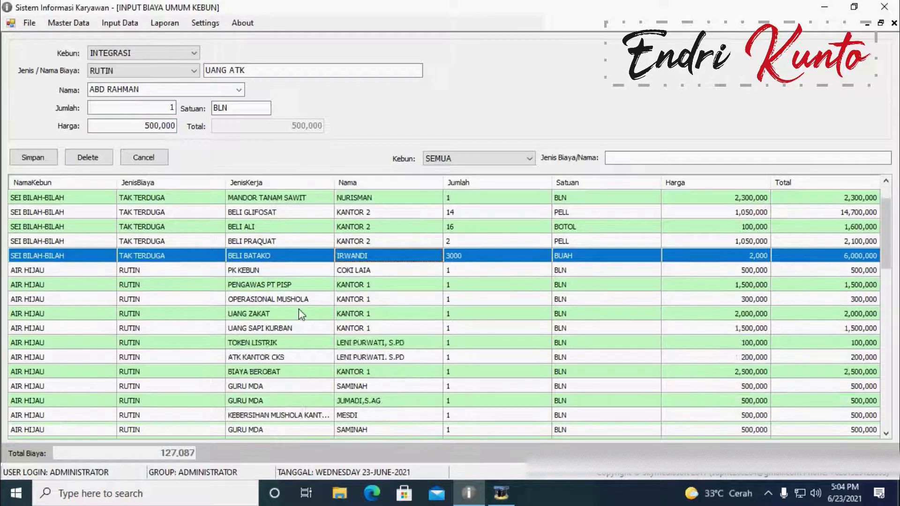
scroll(299, 313, down, 4)
scroll(300, 310, up, 5)
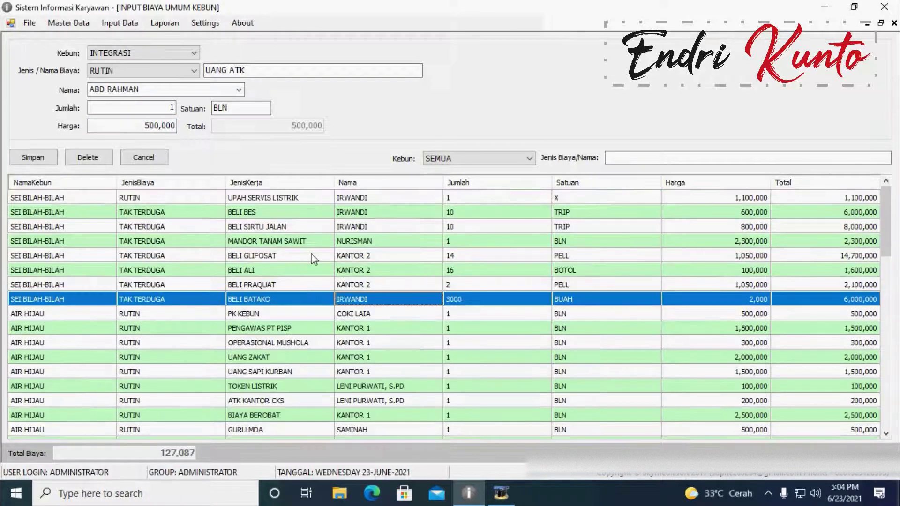
click(521, 160)
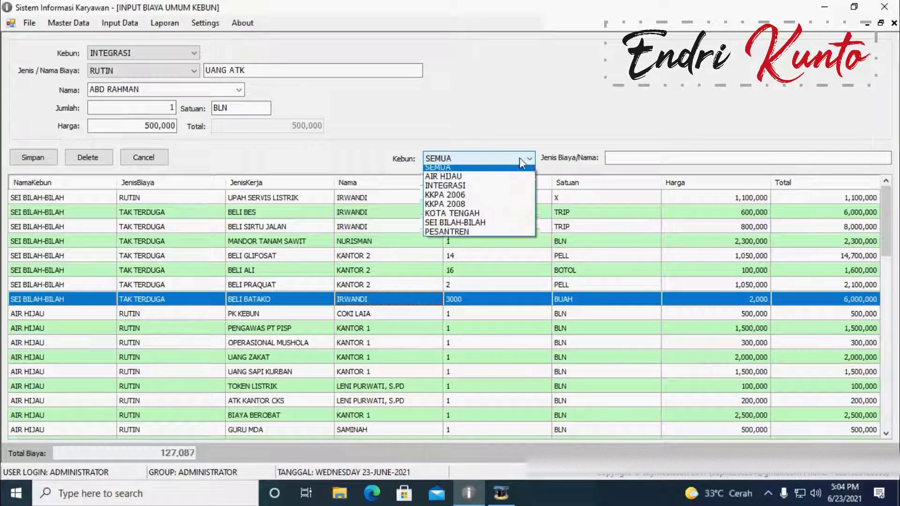
click(462, 181)
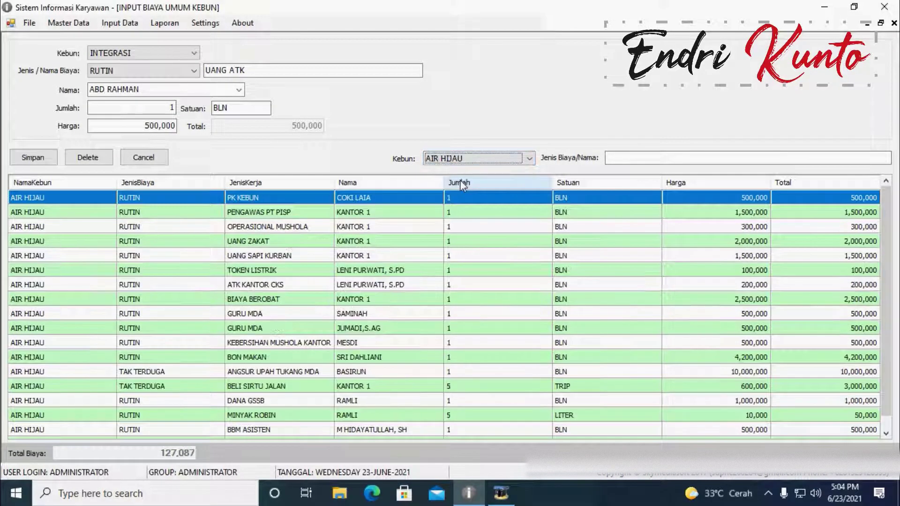
click(530, 161)
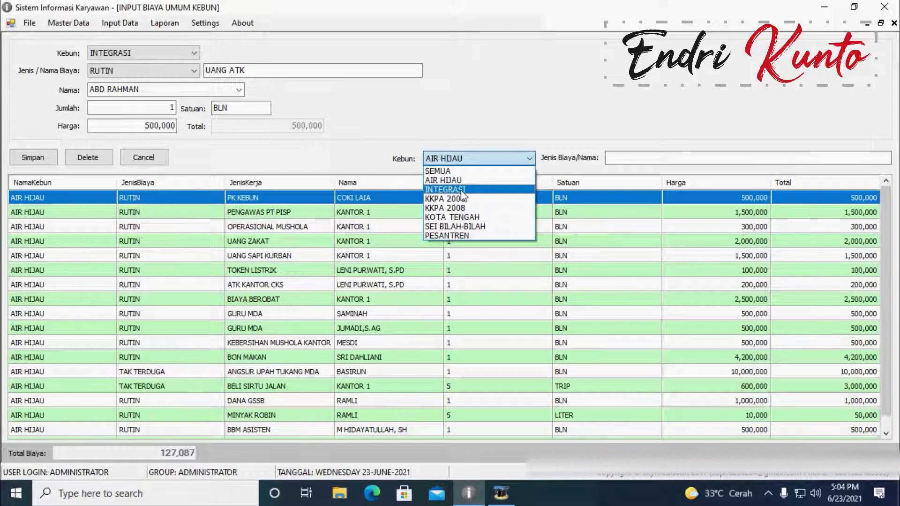
click(463, 190)
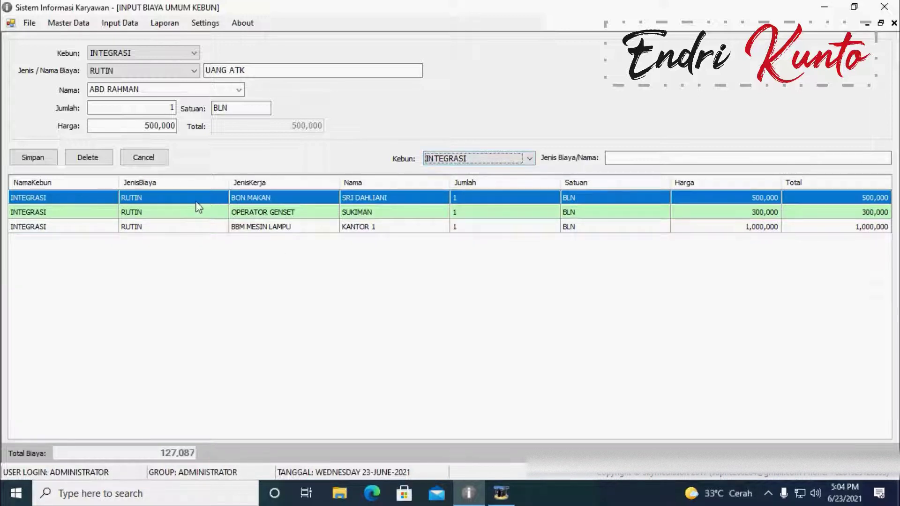
click(529, 159)
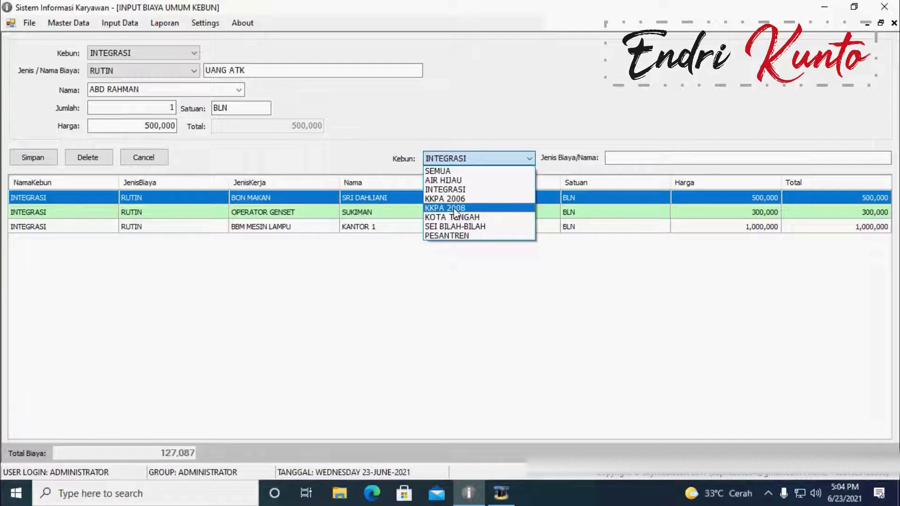
click(454, 227)
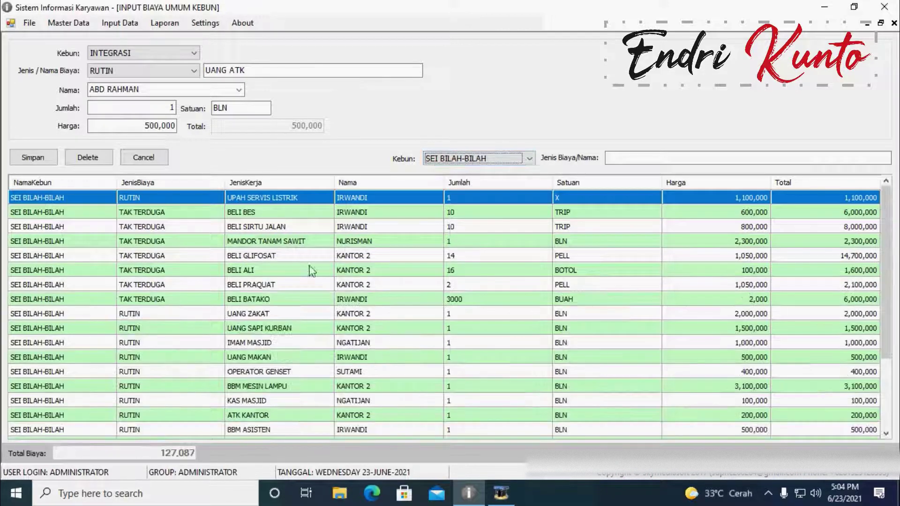
Step: Browse the SEI BILAH-BILAH records, select UANG ZAKAT, and close the estate cost form
click(396, 239)
scroll(397, 241, down, 2)
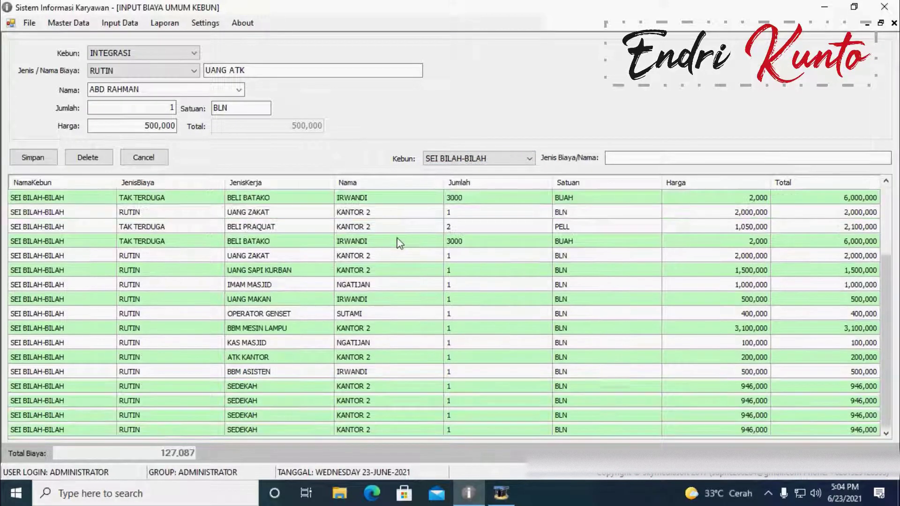
scroll(398, 242, down, 1)
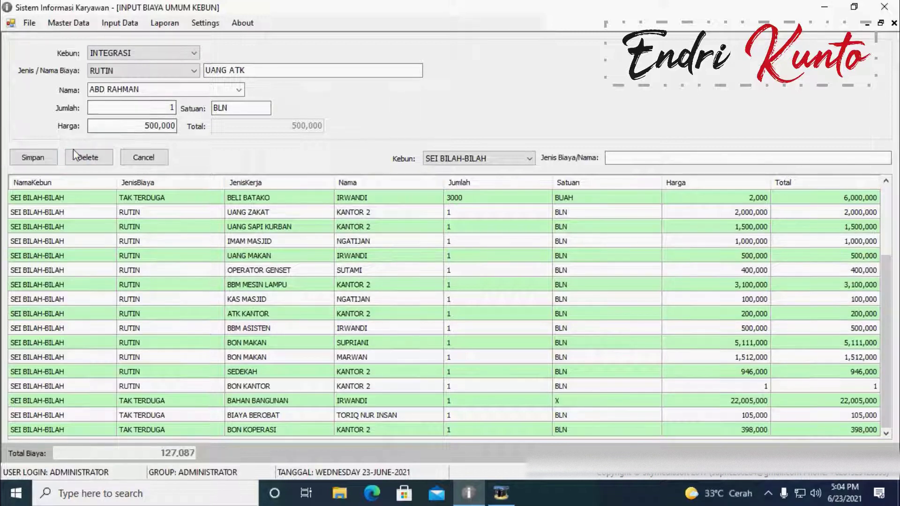
click(141, 212)
click(894, 22)
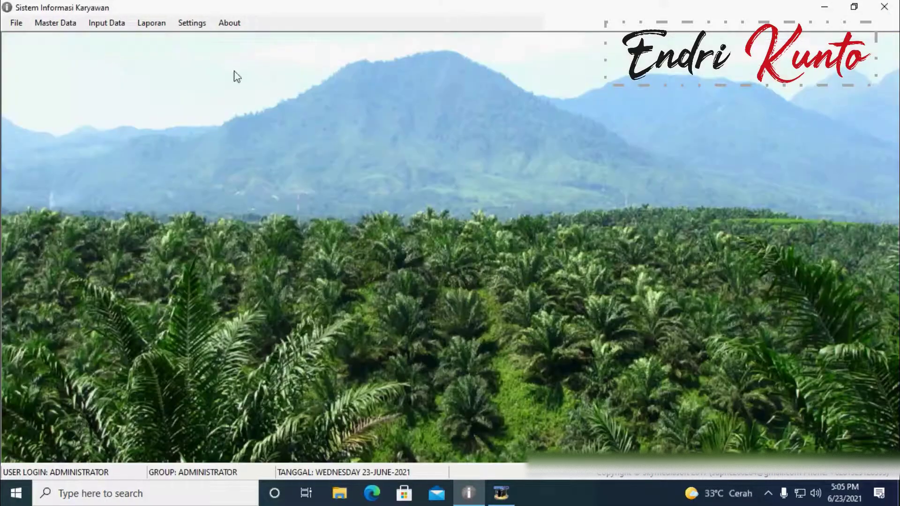
Step: Open the Perawatan maintenance form from Input Data > Kebun
click(107, 22)
mouse_move(141, 51)
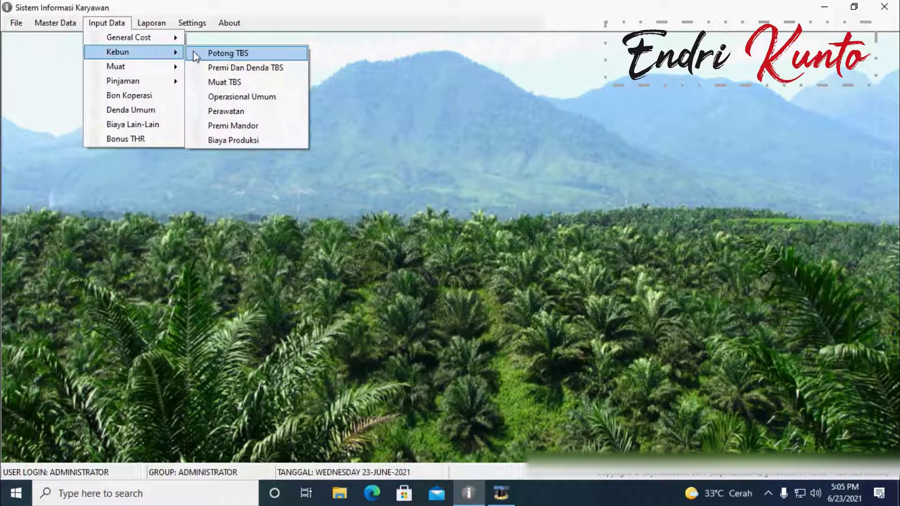
click(226, 111)
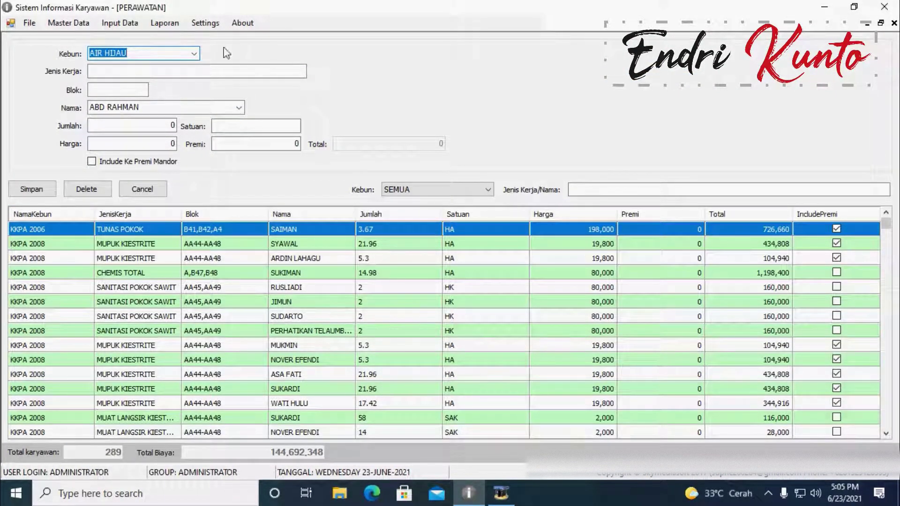
Step: Start a KKPA 2006 entry with Jenis Kerja BABAT GAWANGAN, Blok B21, and a suggested employee
click(194, 54)
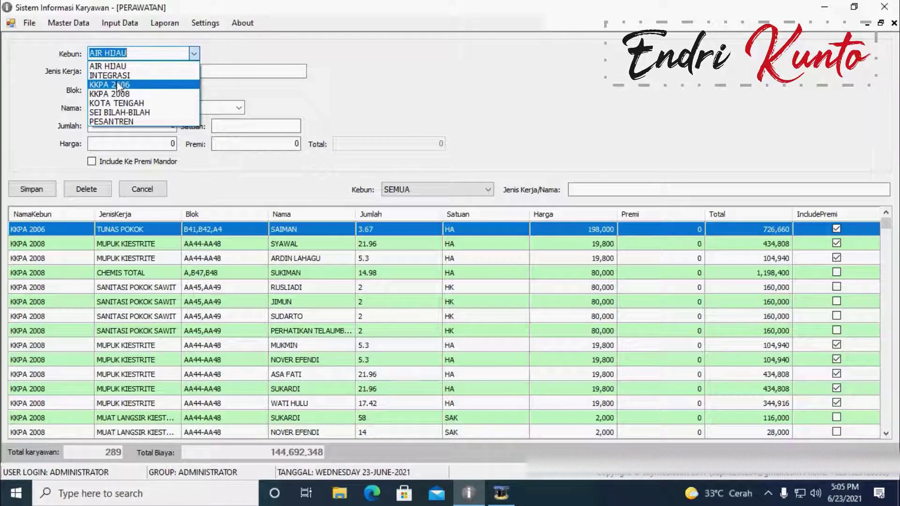
click(121, 85)
click(123, 71)
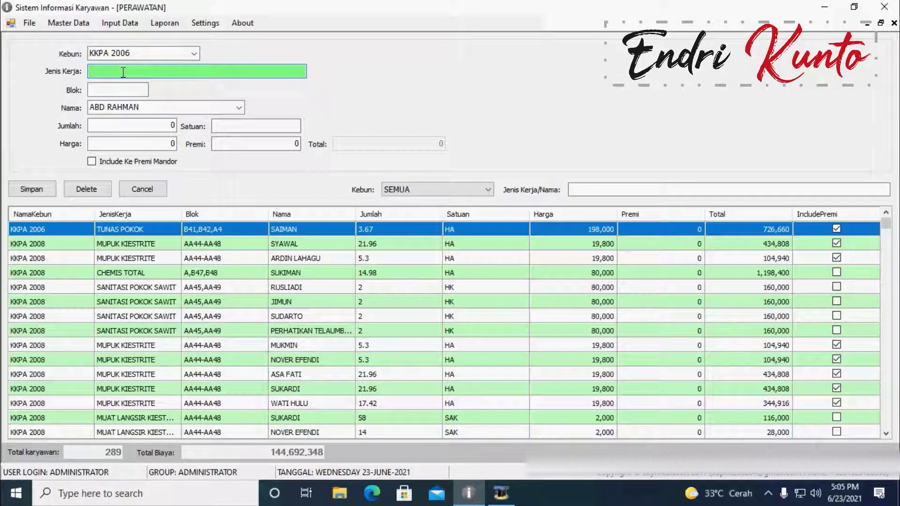
text(BABAT GAWANGAN)
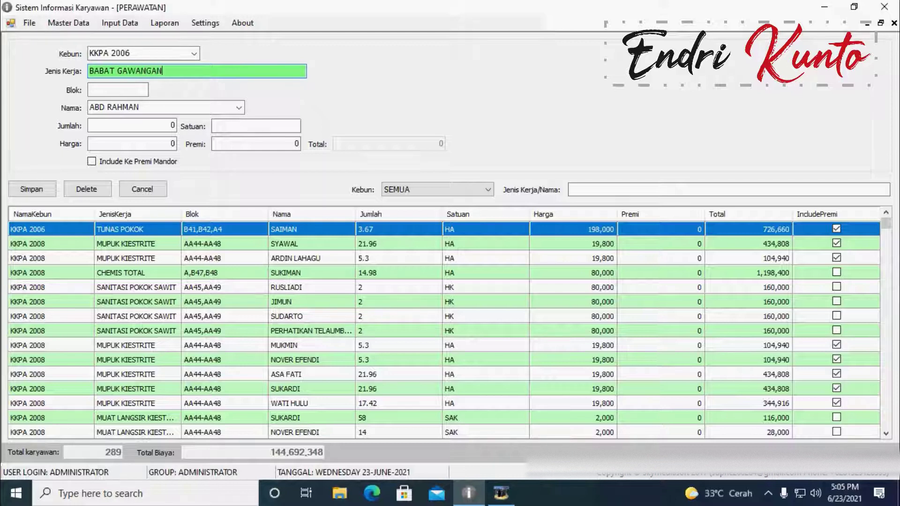
click(124, 87)
text(B21)
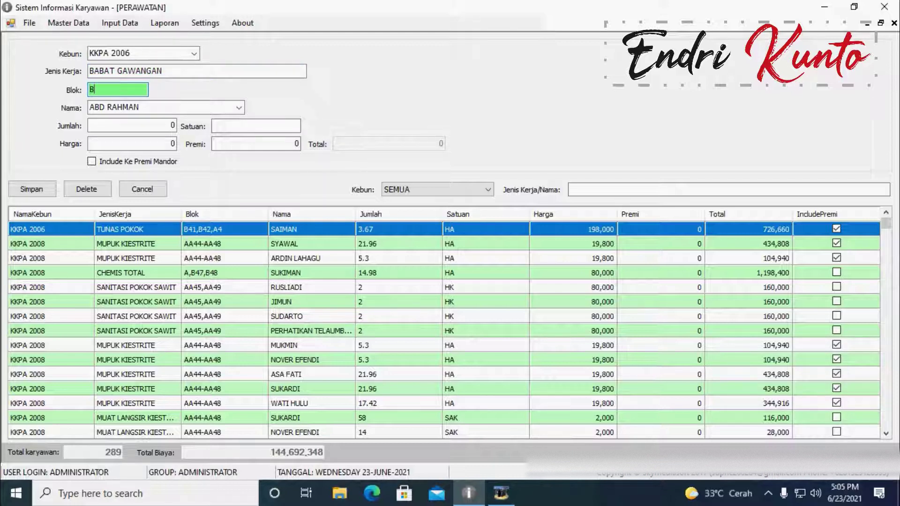
click(182, 107)
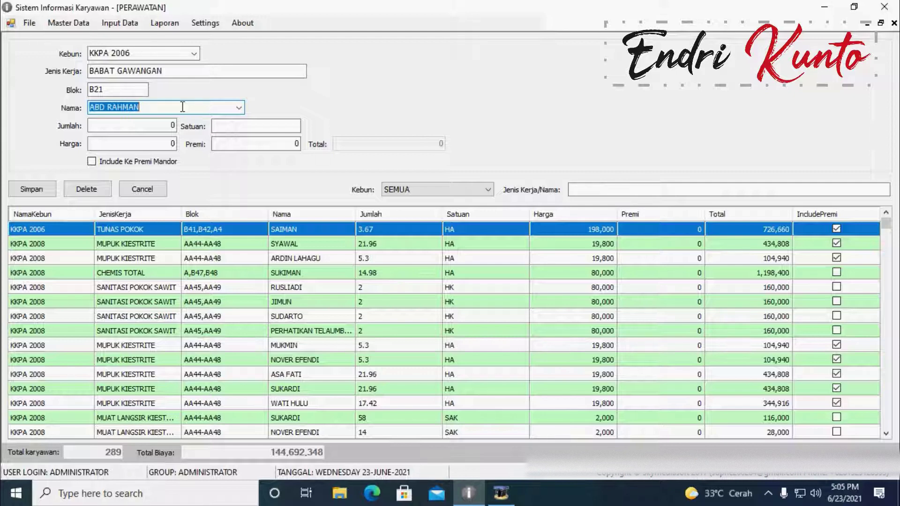
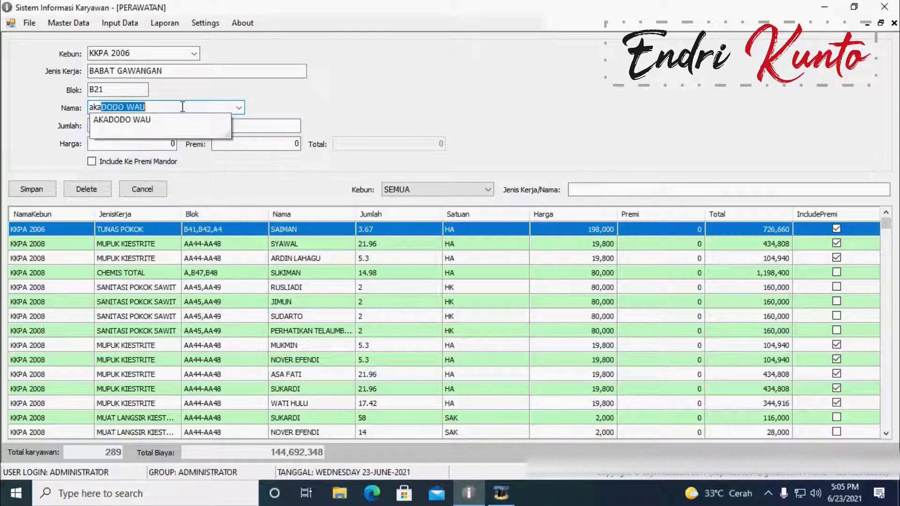
click(186, 120)
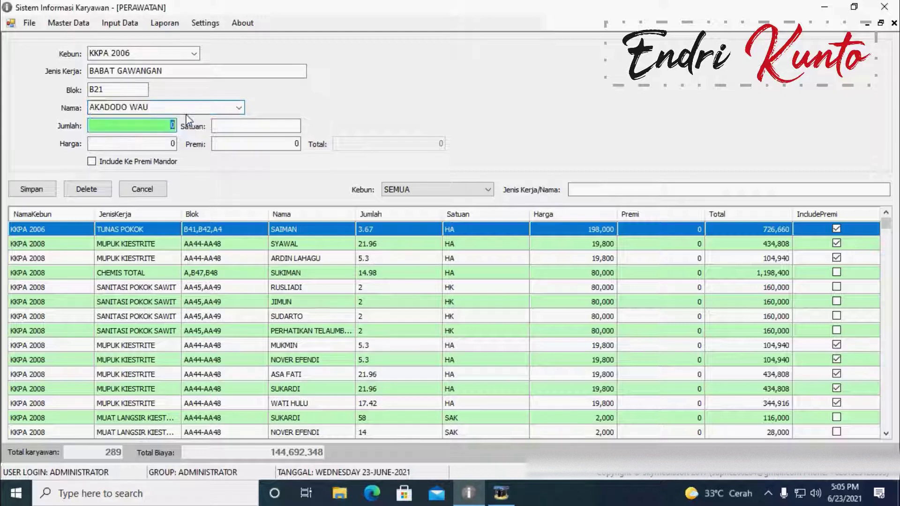
Step: Enter Jumlah 21, Satuan HA and Harga 21000, correcting a mistyped unit
key(Tab)
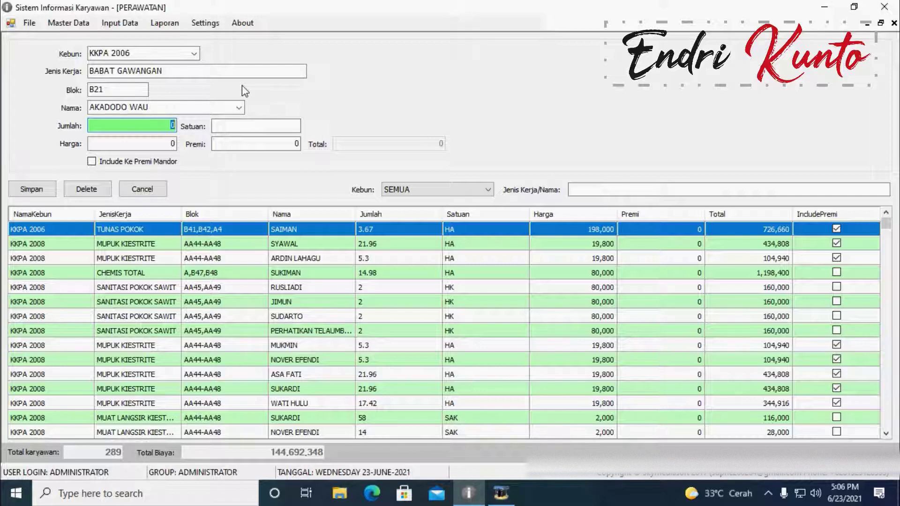
text(21)
key(Tab)
text(KA)
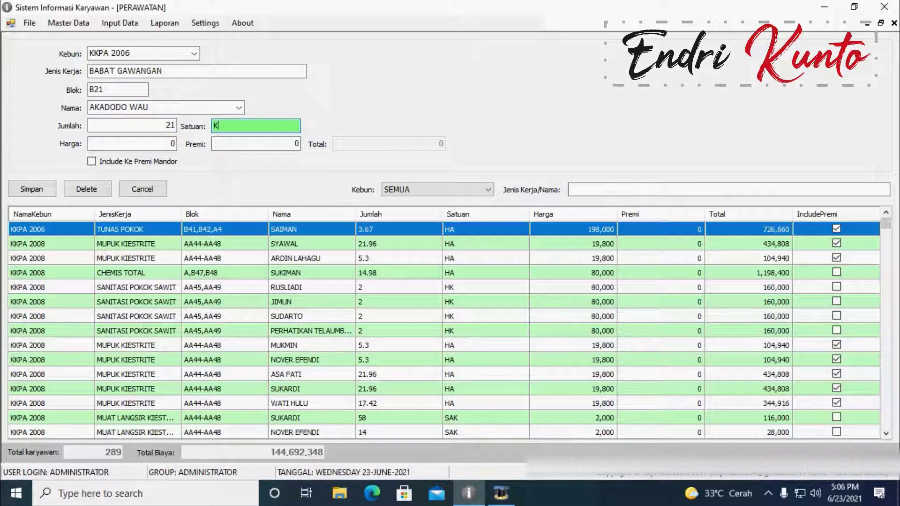
key(BackSpace)
key(BackSpace)
text(HA)
click(155, 145)
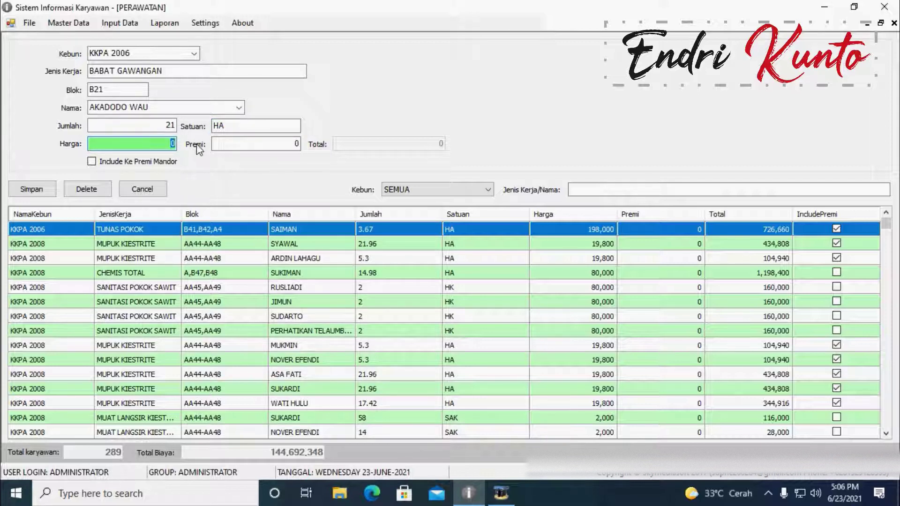
text(210000)
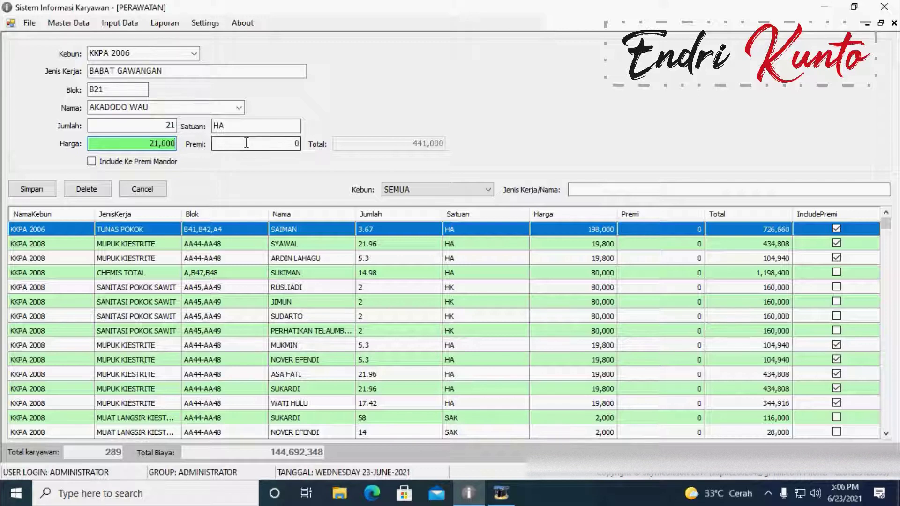
click(293, 144)
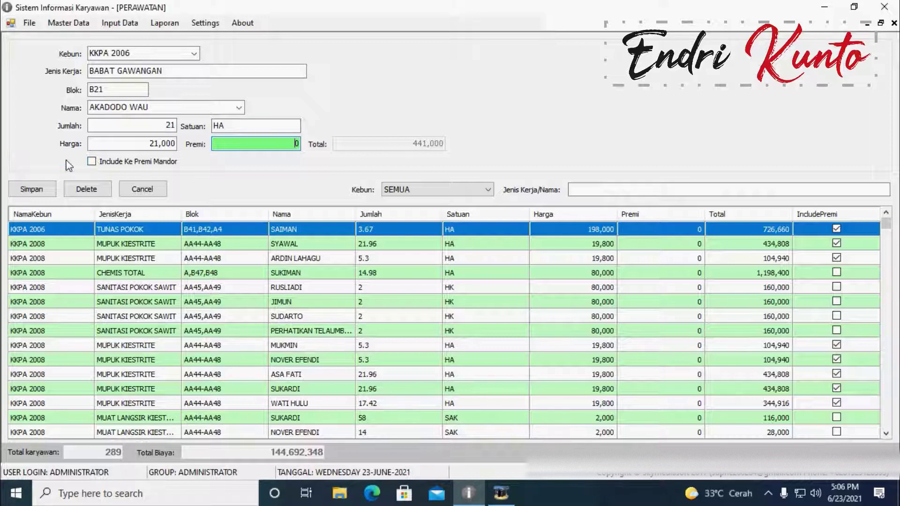
Step: Toggle the foreman-premium inclusion option, leaving this entry excluded from the premium
click(92, 162)
click(92, 160)
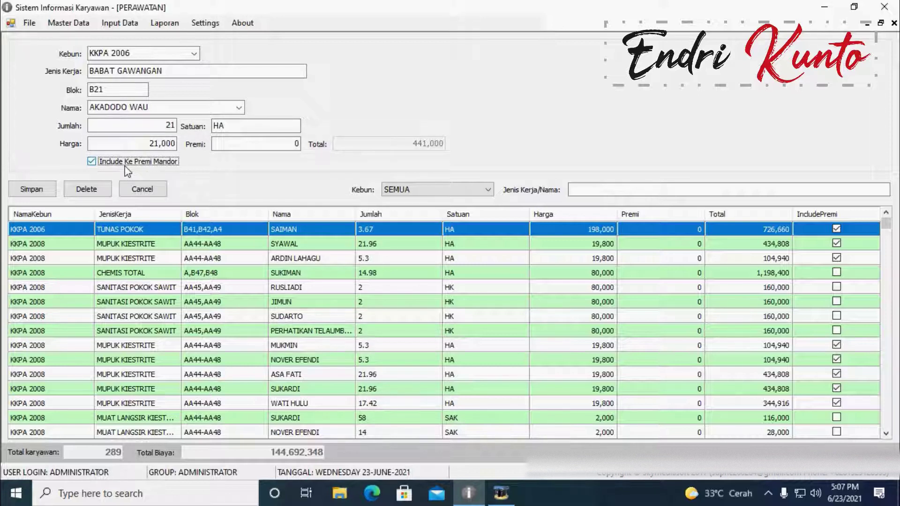
click(92, 162)
click(92, 162)
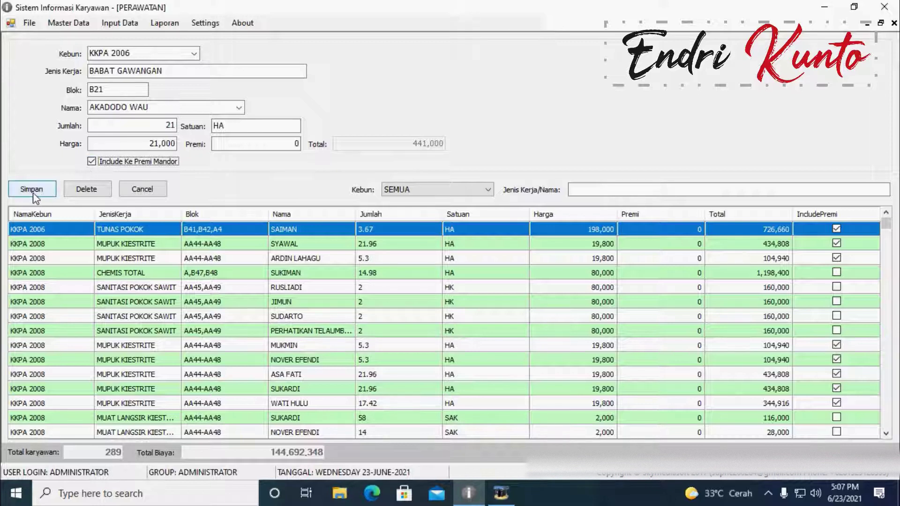
click(92, 162)
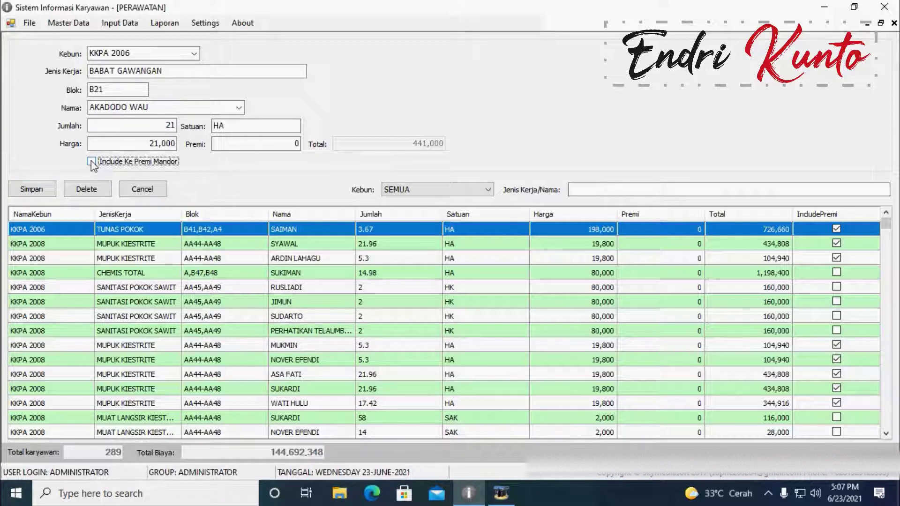
Step: Enter Jenis Kerja RAWAT JALAN and Blok B33, and pick the suggested employee
key(shift+Tab)
key(shift+Tab)
key(shift+Tab)
key(shift+Tab)
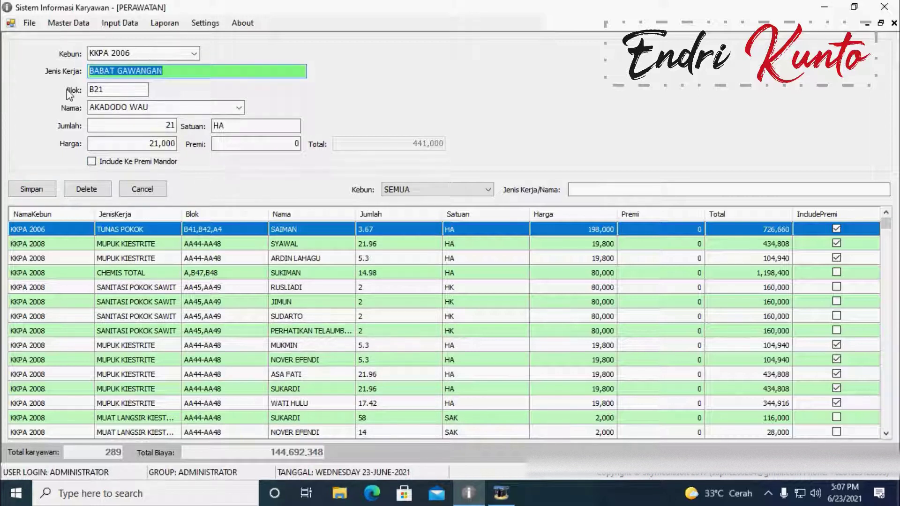
text(RAW)
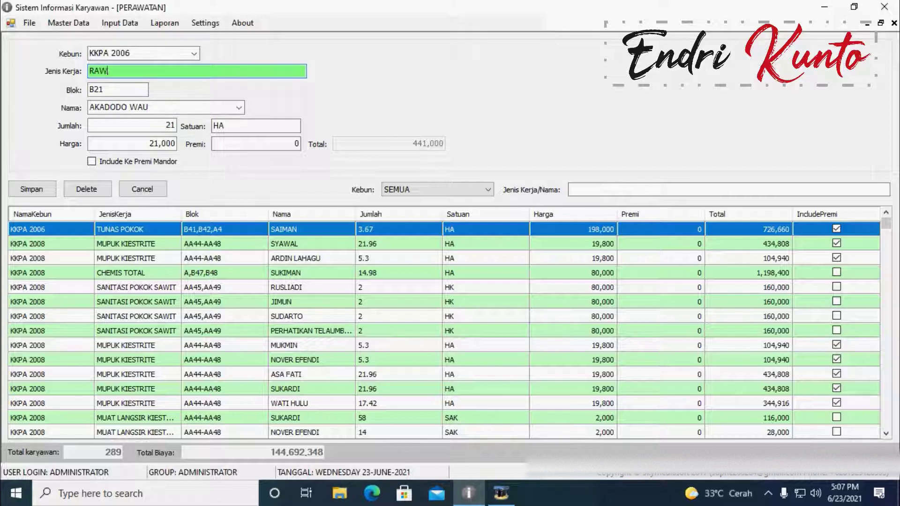
text(AT JALAN)
key(Tab)
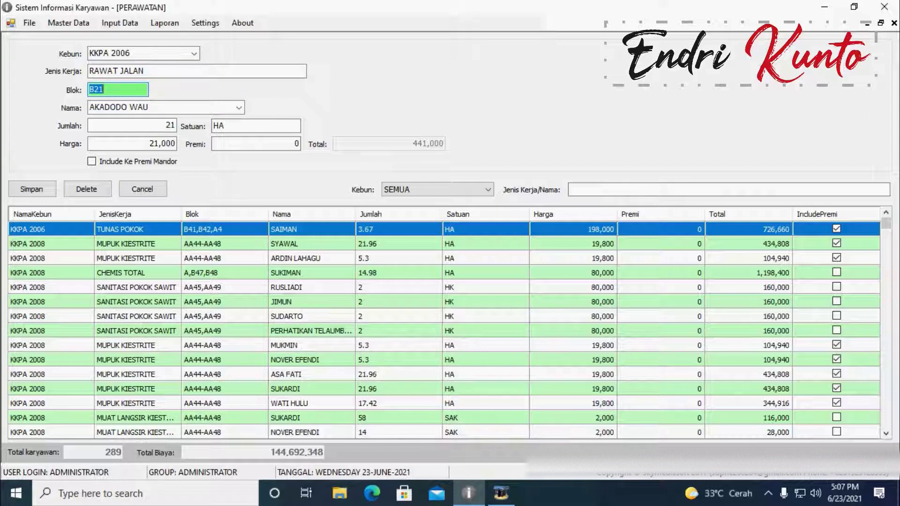
text(B33)
key(Tab)
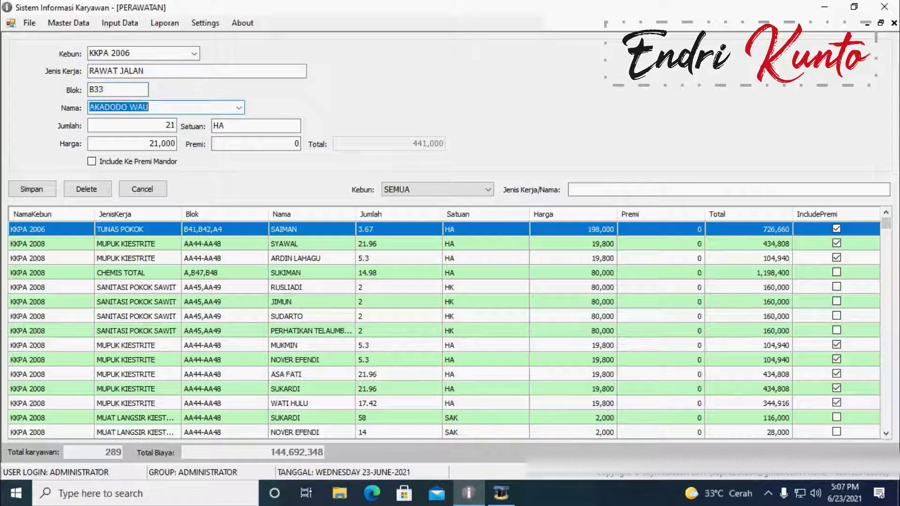
text(ah)
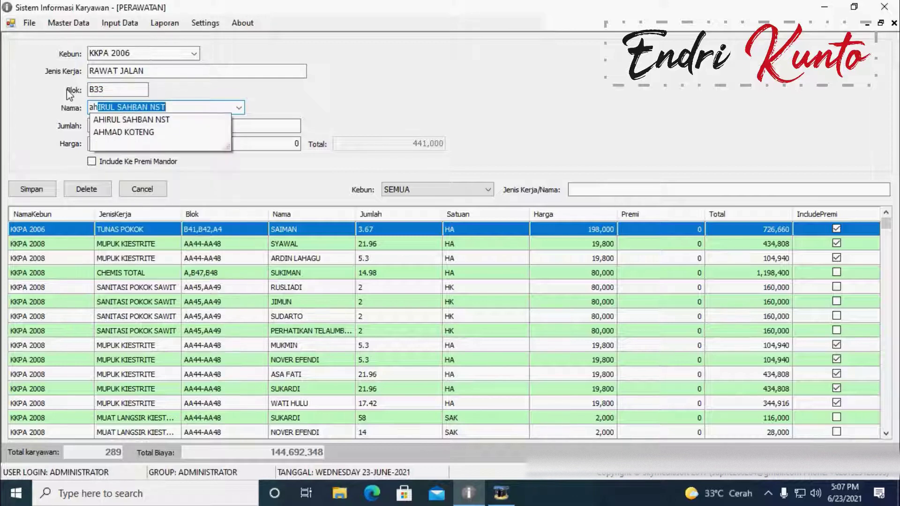
key(BackSpace)
key(BackSpace)
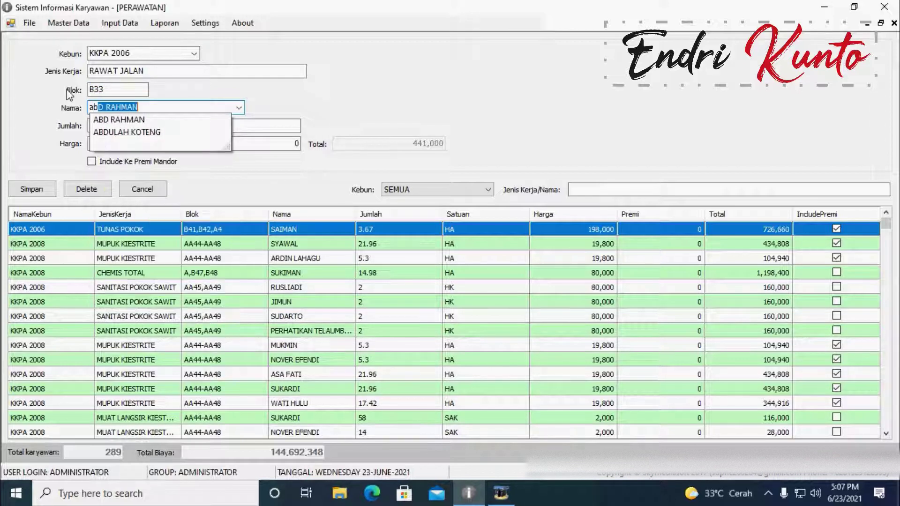
key(Return)
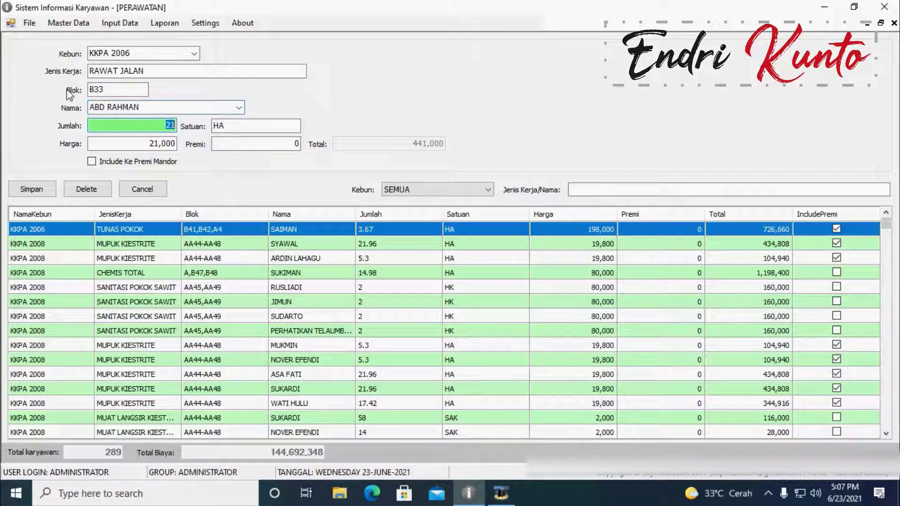
Step: Enter Jumlah 5, Satuan HK and Harga 80000 for a total of 400,000
text(5)
key(Return)
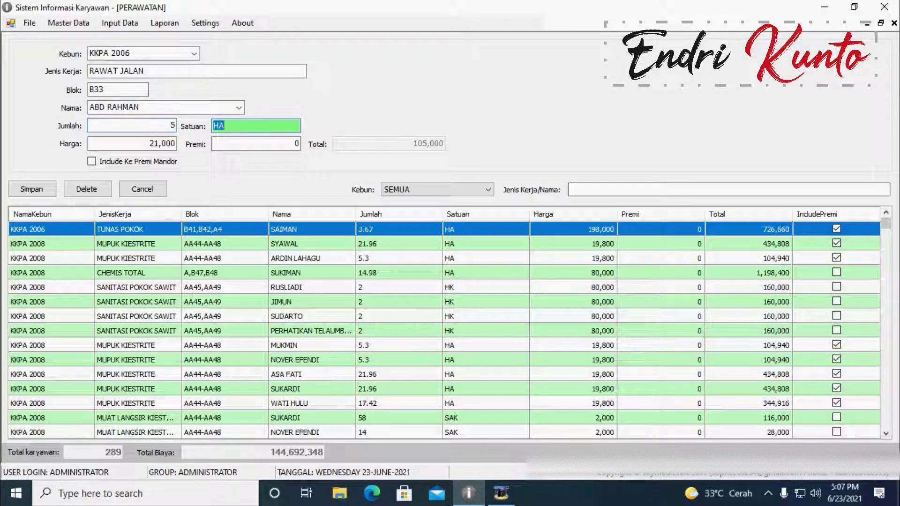
text(KA)
key(BackSpace)
key(BackSpace)
text(HA)
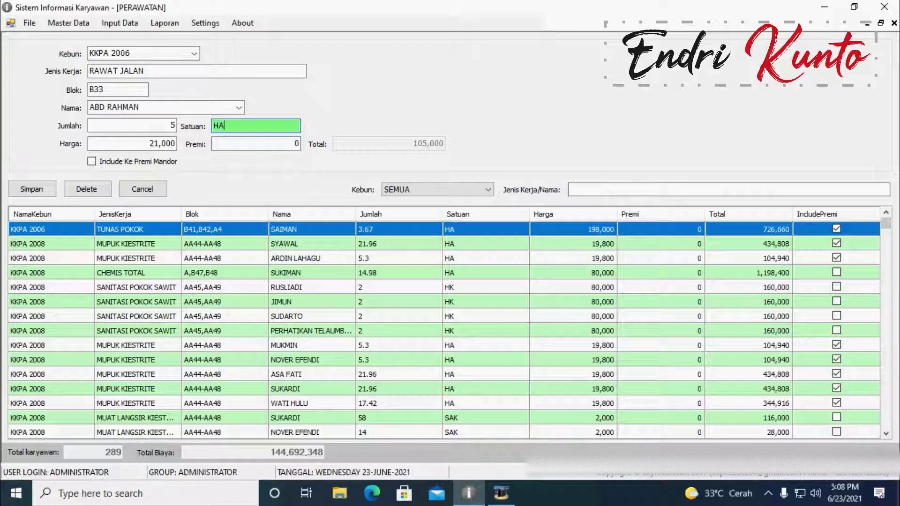
key(Return)
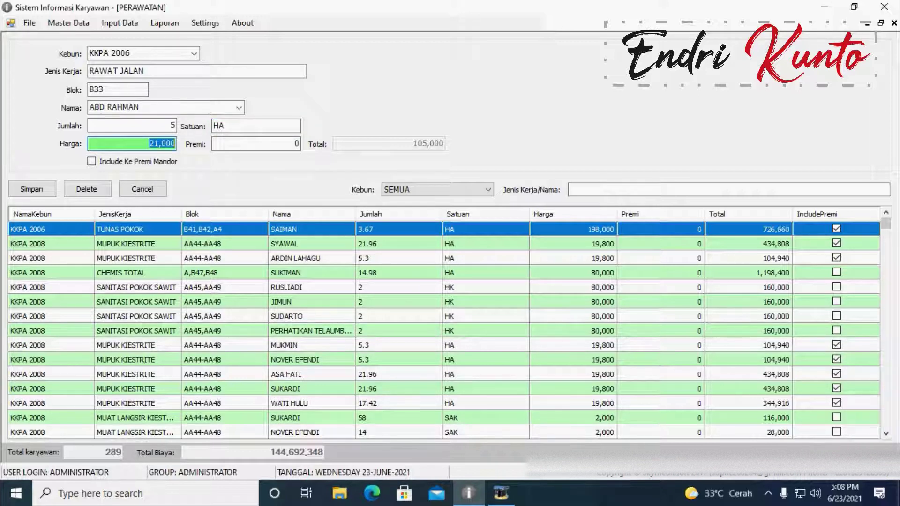
text(80000)
key(Return)
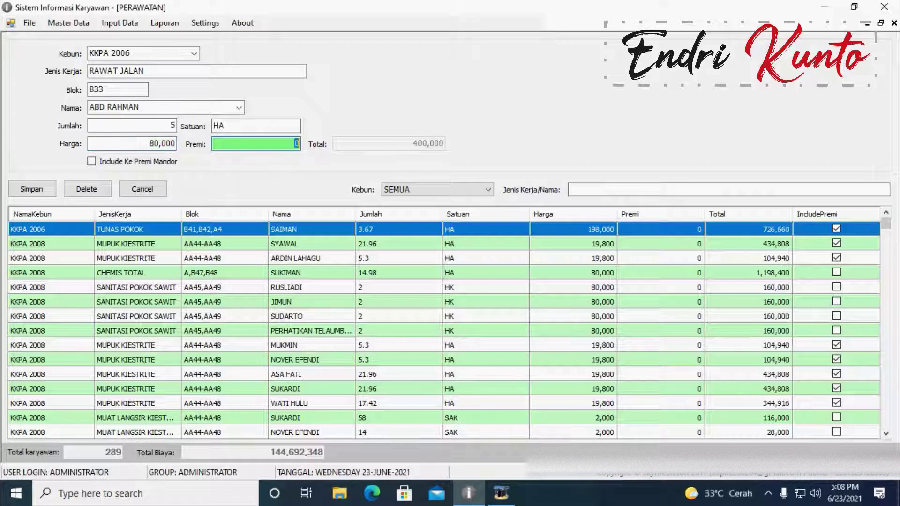
key(Return)
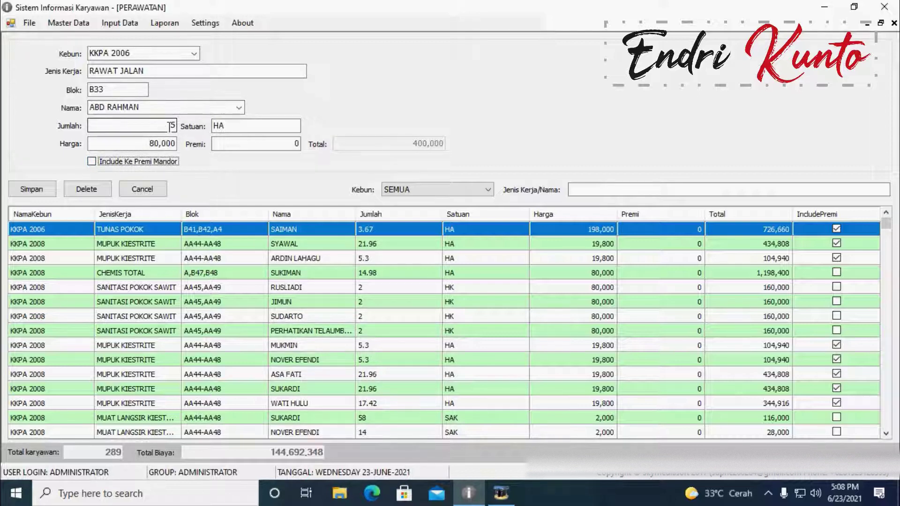
click(236, 126)
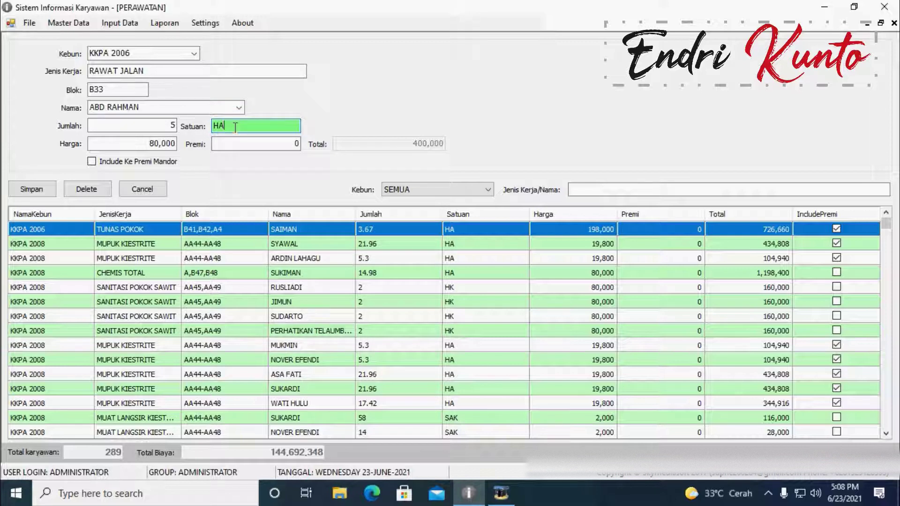
key(BackSpace)
text(K)
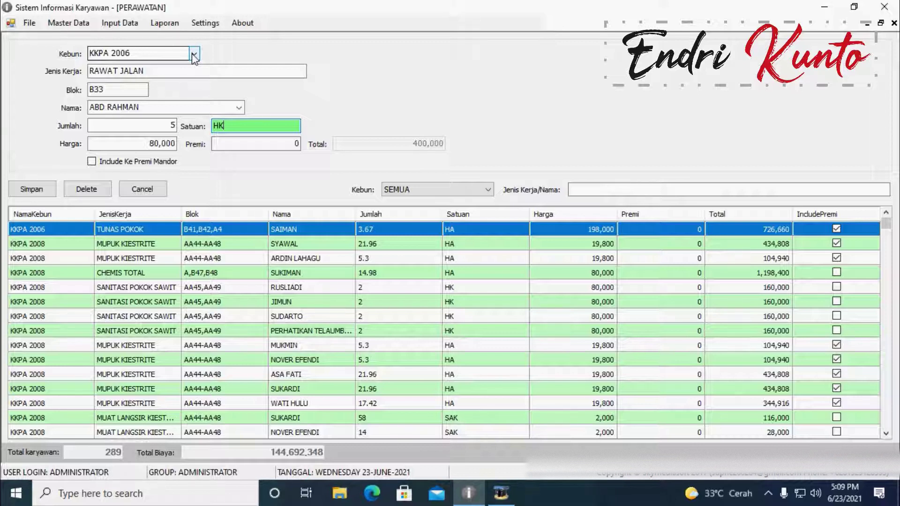
click(195, 55)
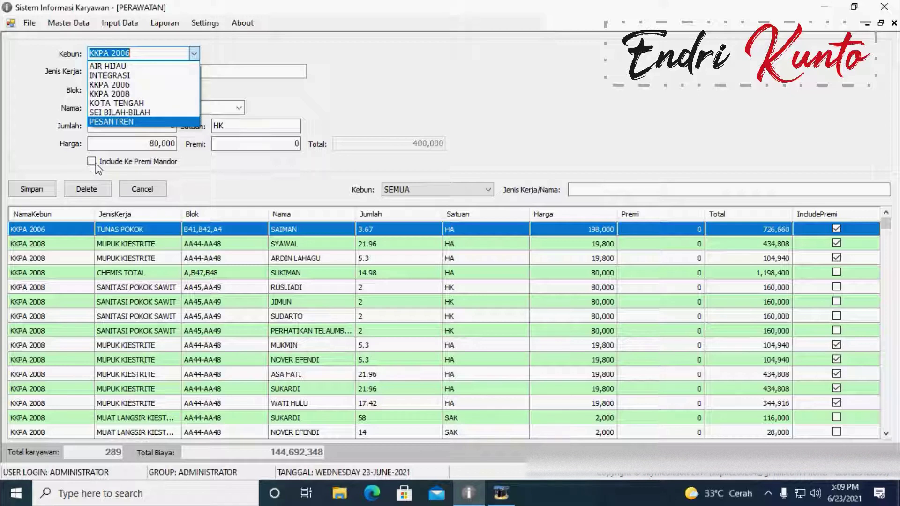
click(71, 157)
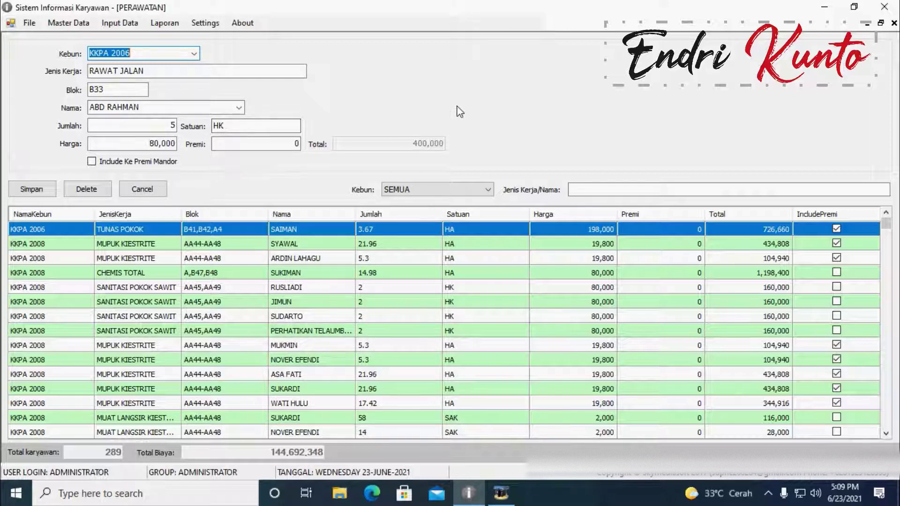
Step: Close the Perawatan form and open the Premi Mandor entry form
click(894, 22)
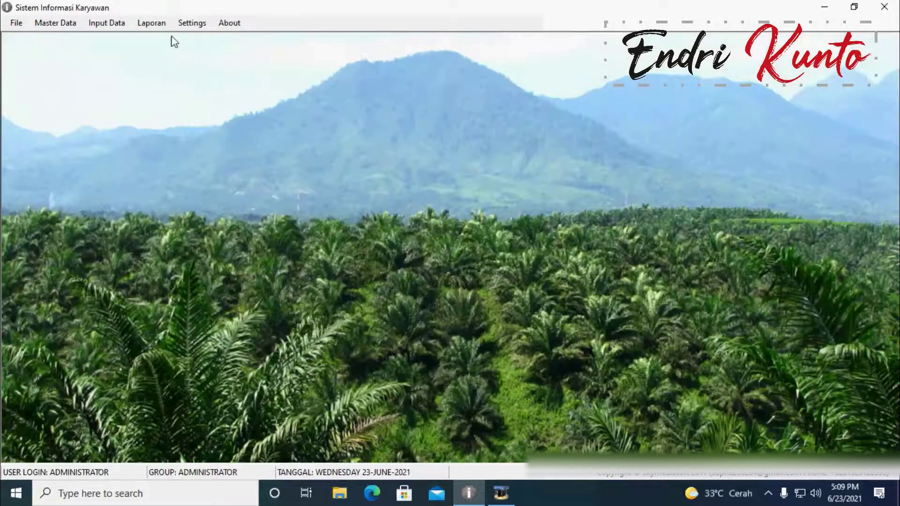
click(107, 23)
mouse_move(125, 54)
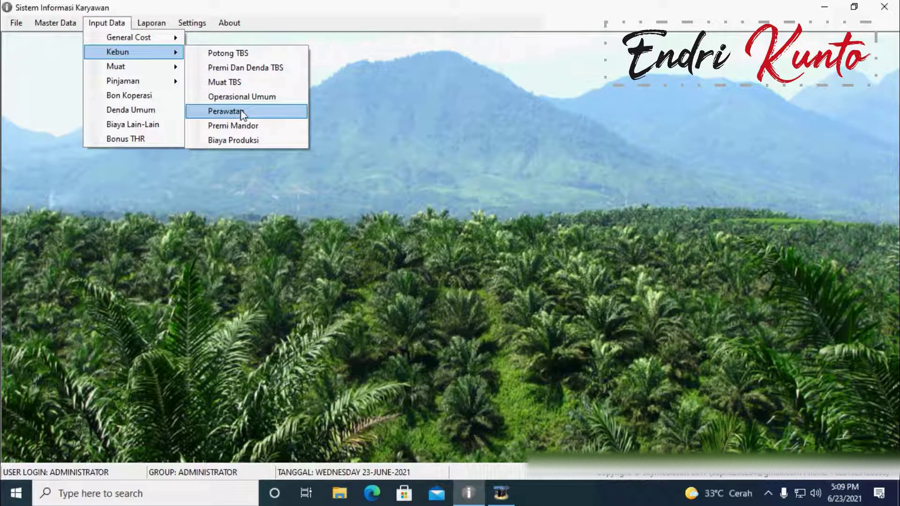
click(248, 126)
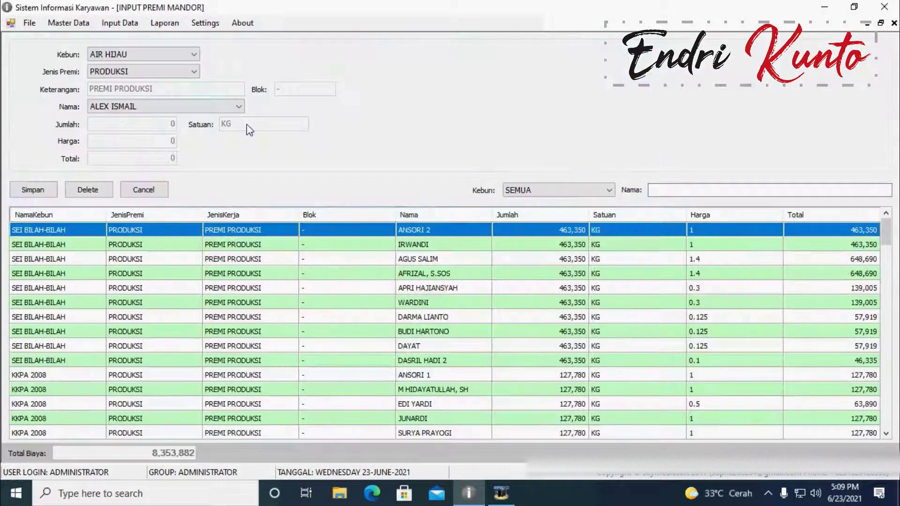
Step: Set the estate to INTEGRASI and premium type PERAWATAN, and choose a foreman
click(187, 55)
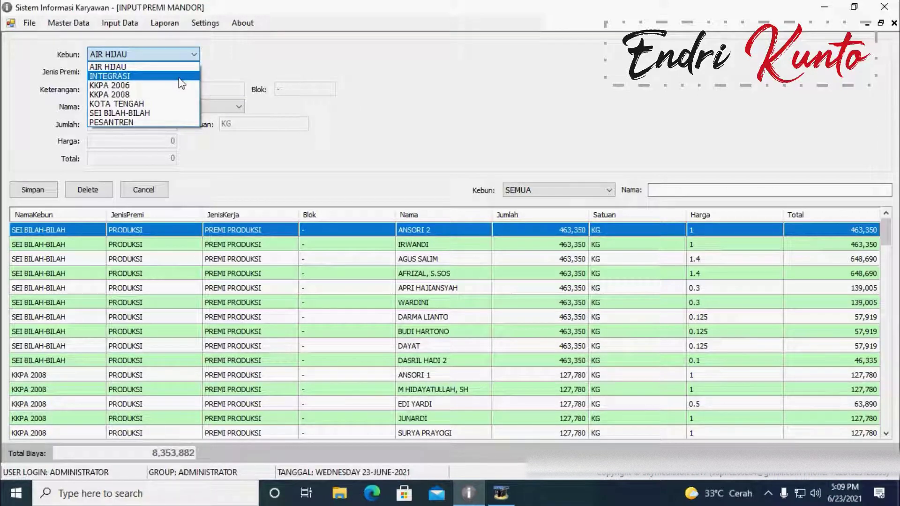
click(179, 78)
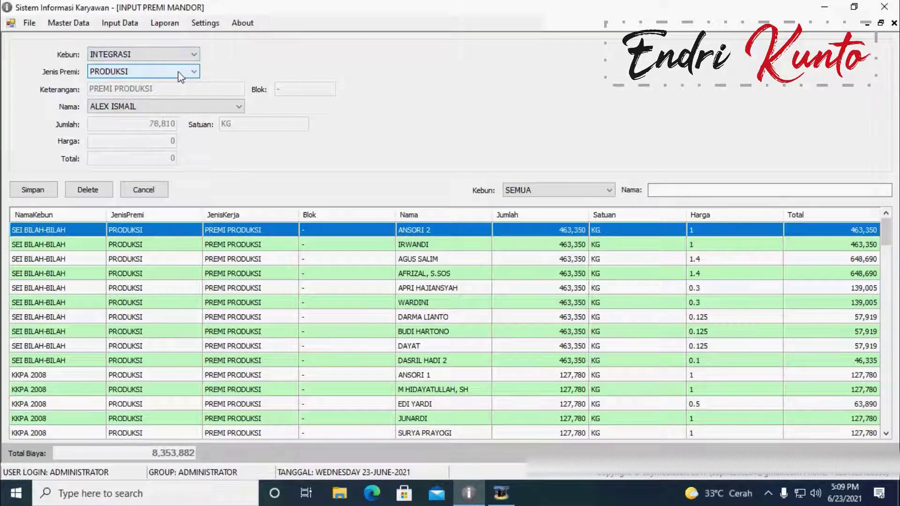
click(180, 72)
click(142, 93)
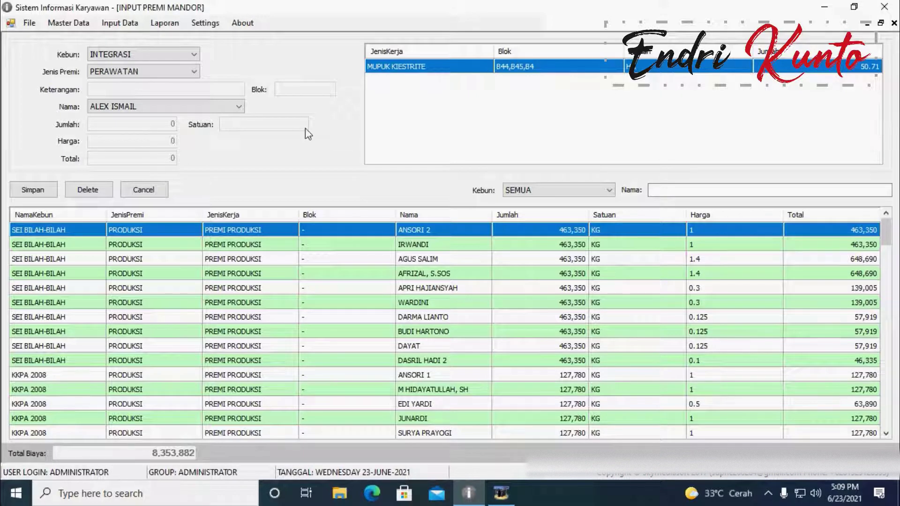
click(240, 109)
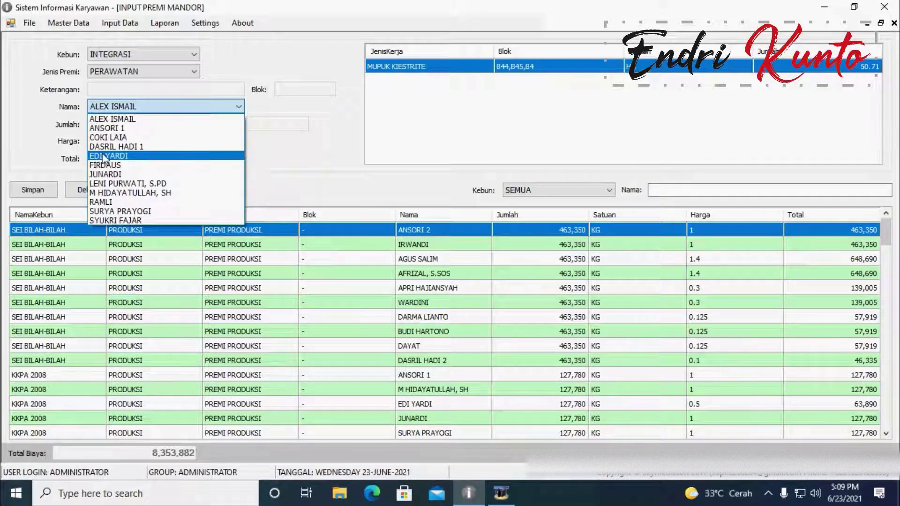
click(127, 203)
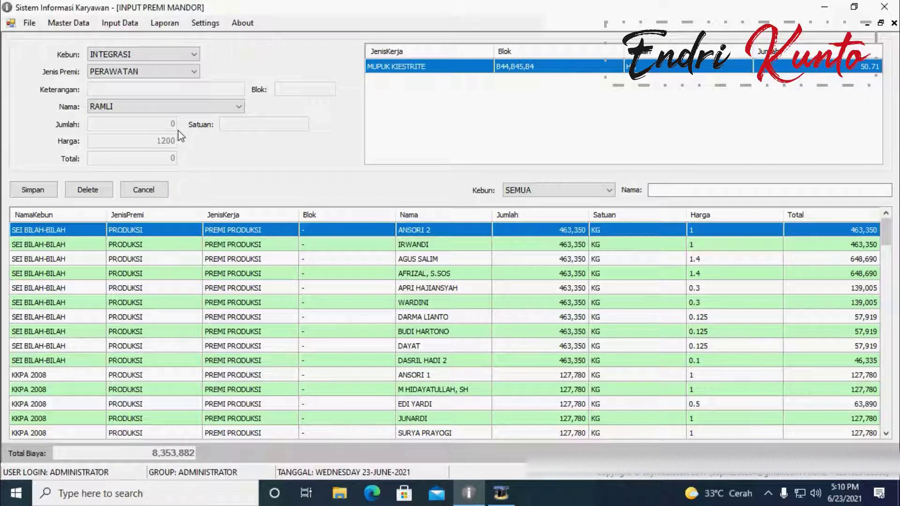
Step: Keep PERAWATAN and fill the form from the MUPUK KIESTRITE work row
click(160, 71)
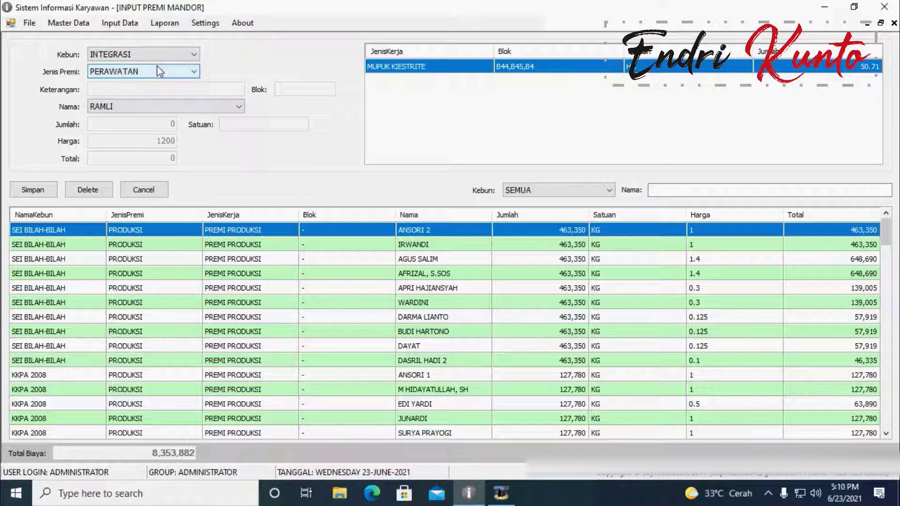
click(161, 71)
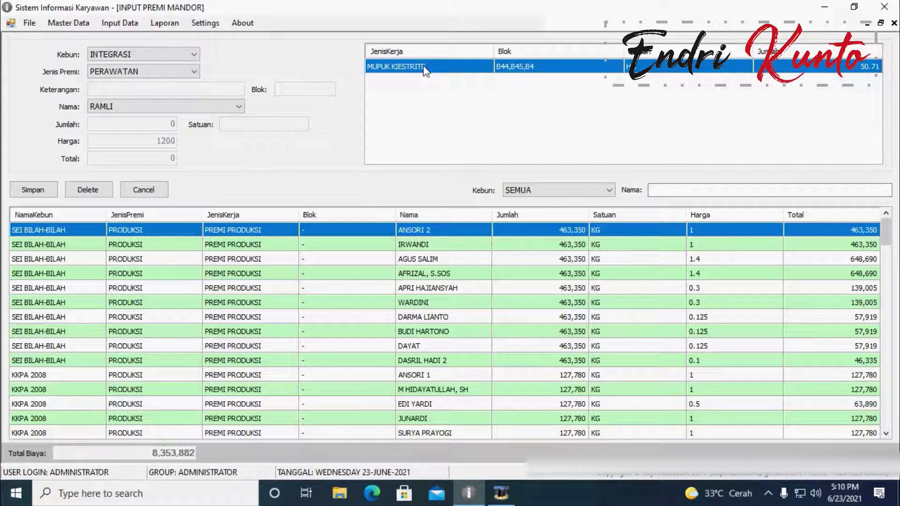
click(425, 69)
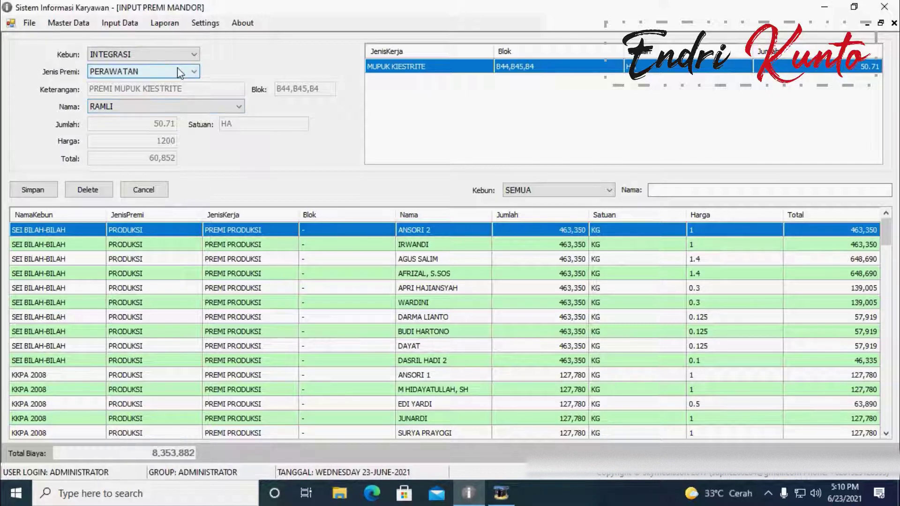
Step: Reload INTEGRASI, PERAWATAN and the MUPUK KIESTRITE row, then calculate another foreman's premium
click(184, 49)
click(161, 76)
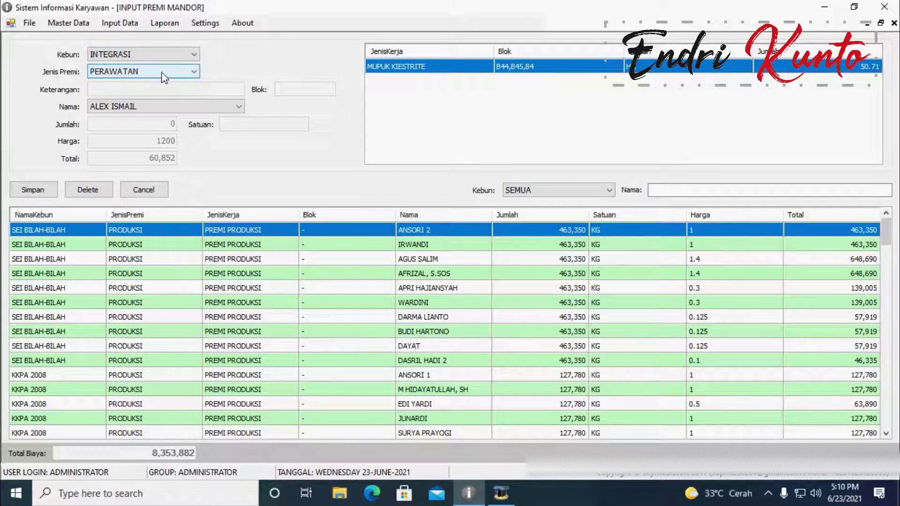
click(164, 75)
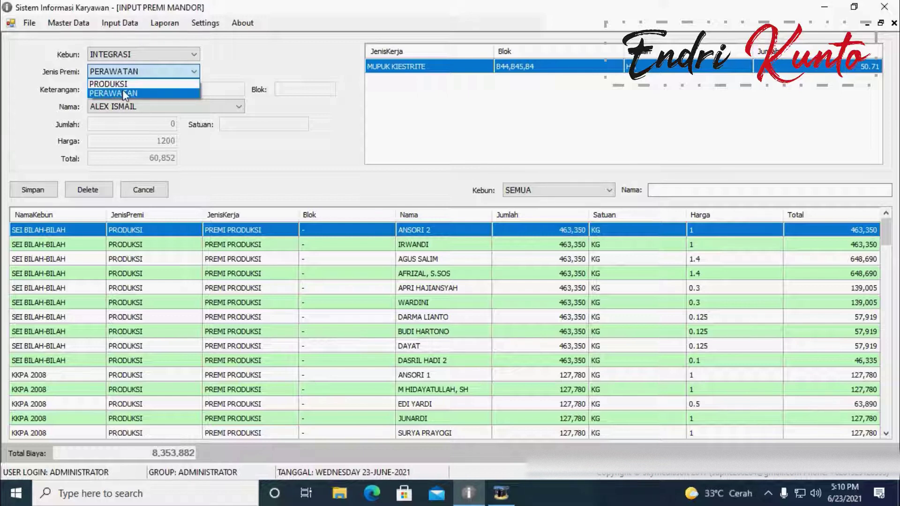
click(122, 92)
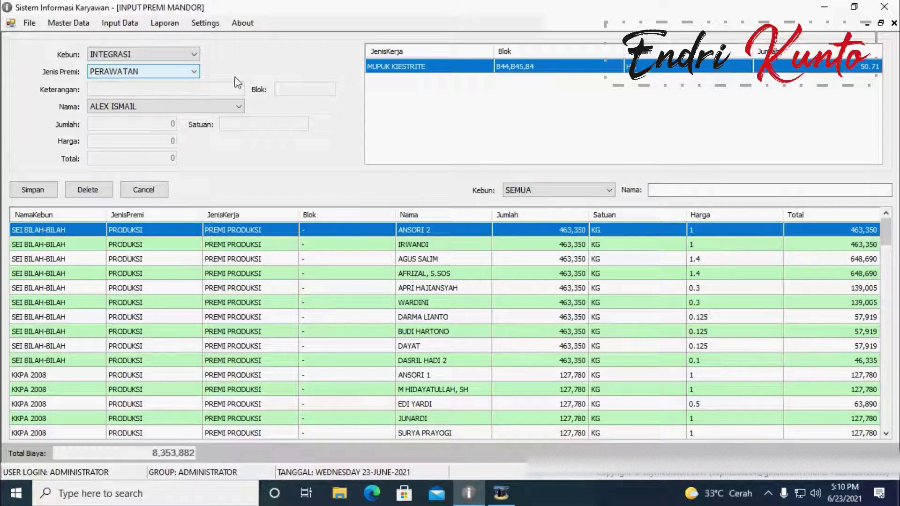
click(393, 69)
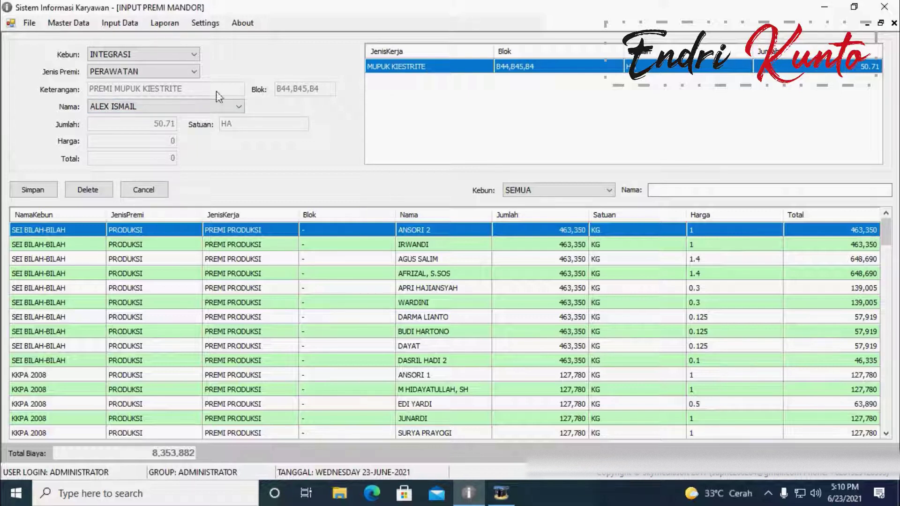
click(106, 107)
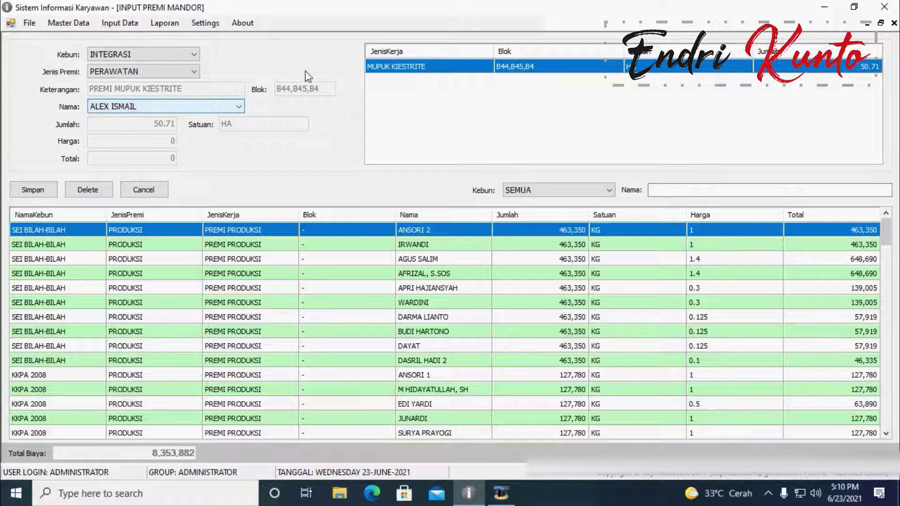
click(164, 107)
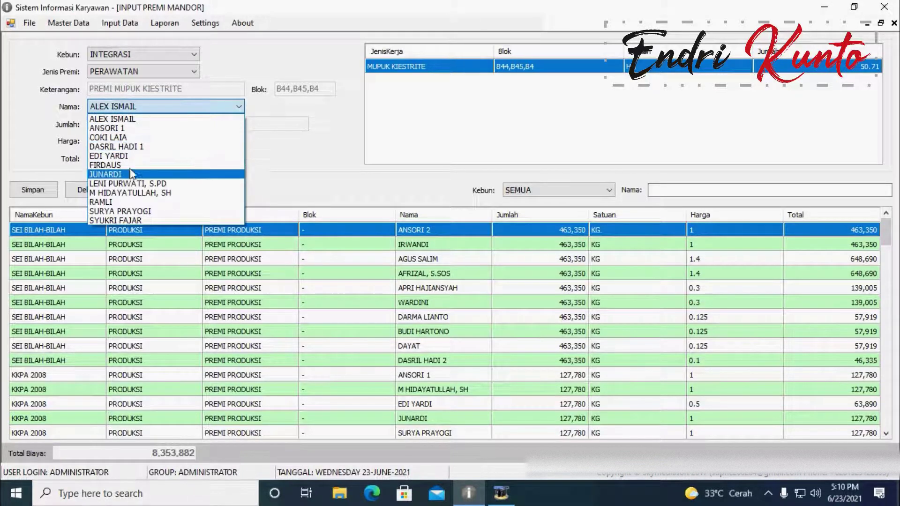
click(126, 203)
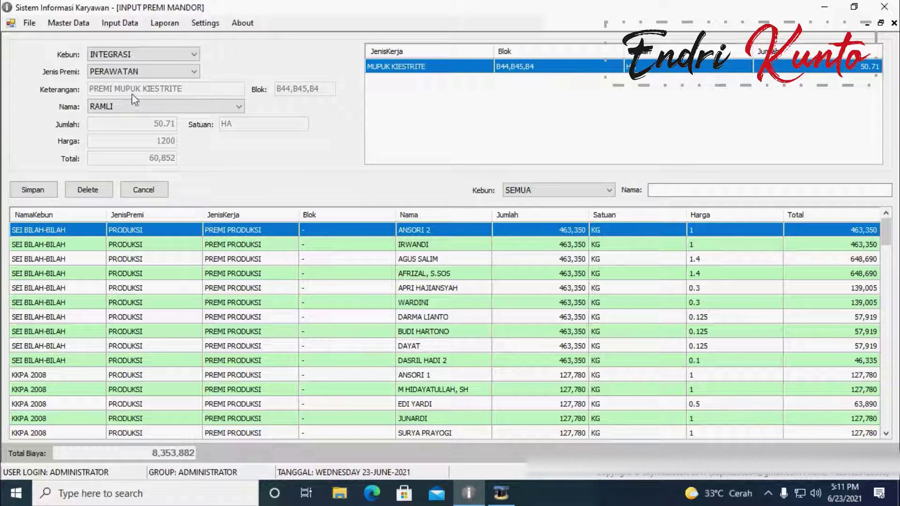
Step: Switch the premium type to PRODUKSI and view the first employee's premium
click(187, 75)
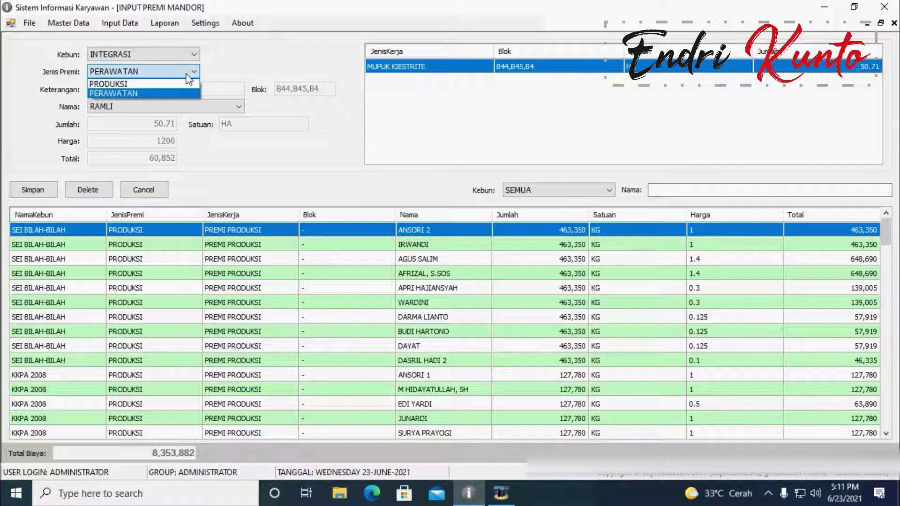
click(136, 85)
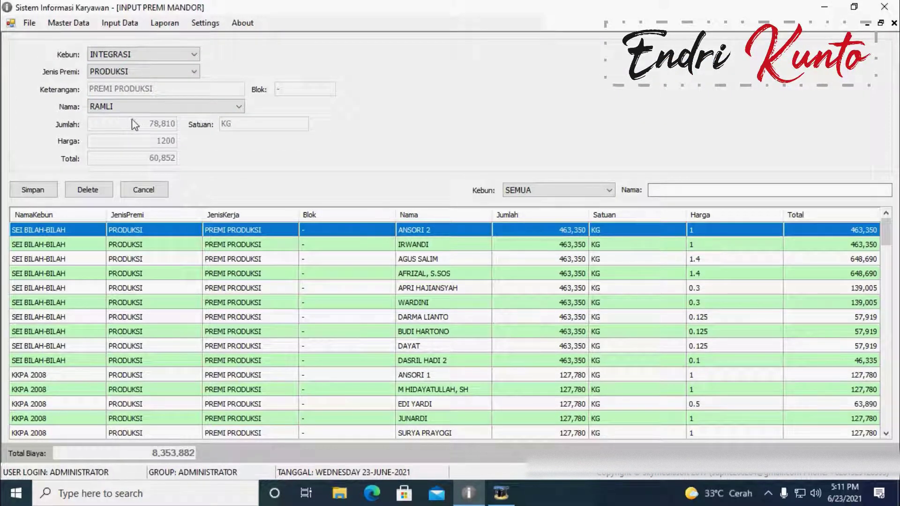
click(149, 108)
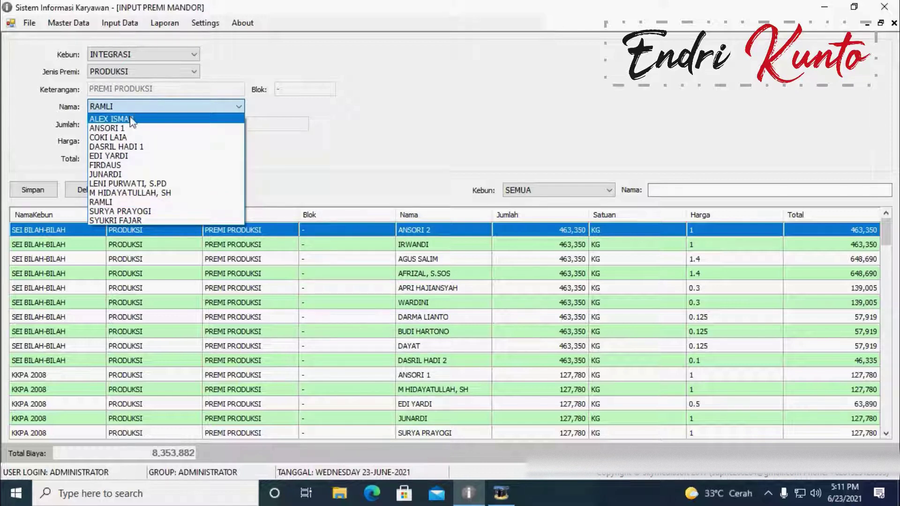
click(144, 119)
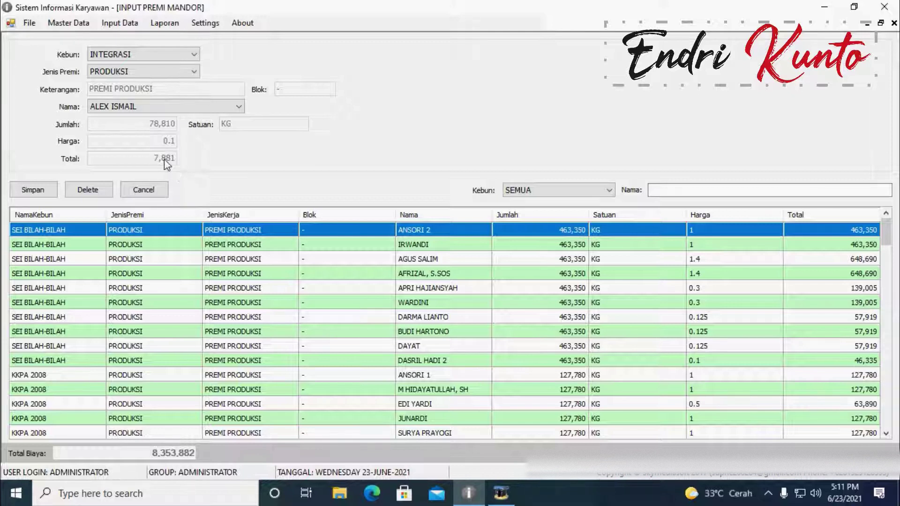
Step: Close the Premi Mandor form and open Input Data > Kebun > Biaya Produksi
click(72, 24)
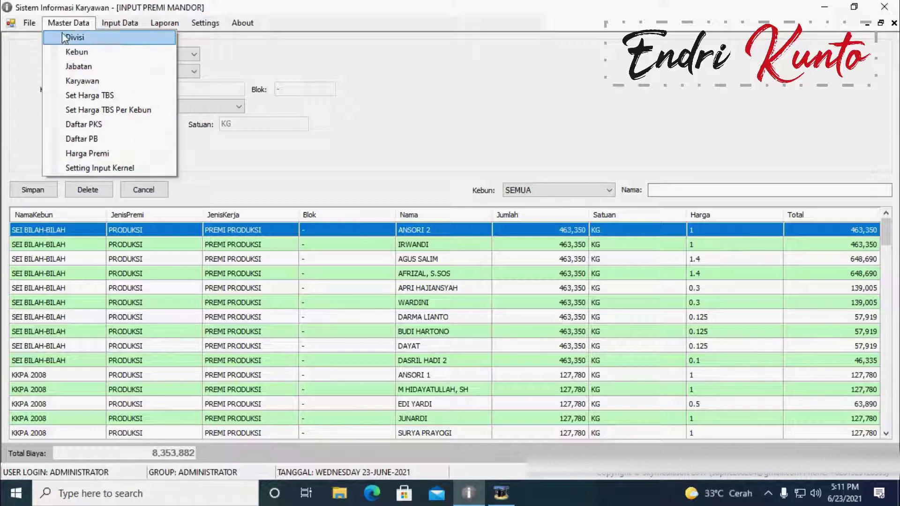
key(Escape)
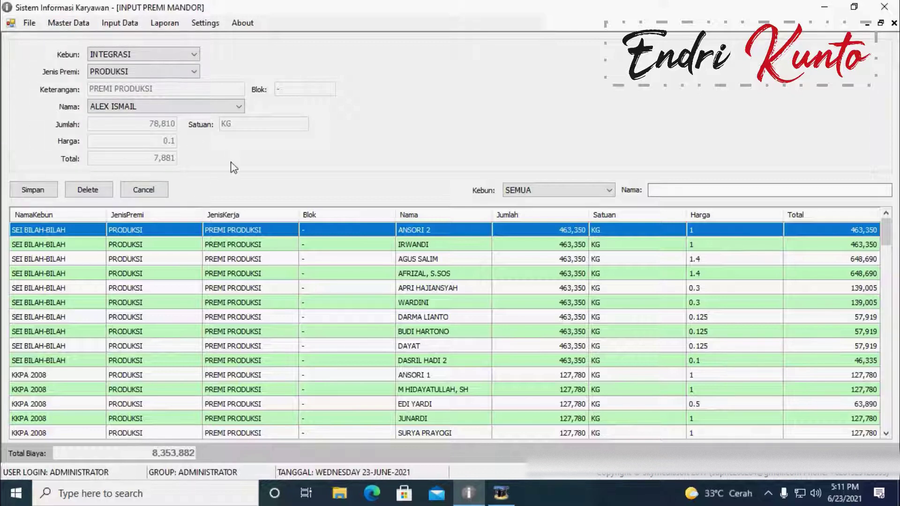
click(894, 23)
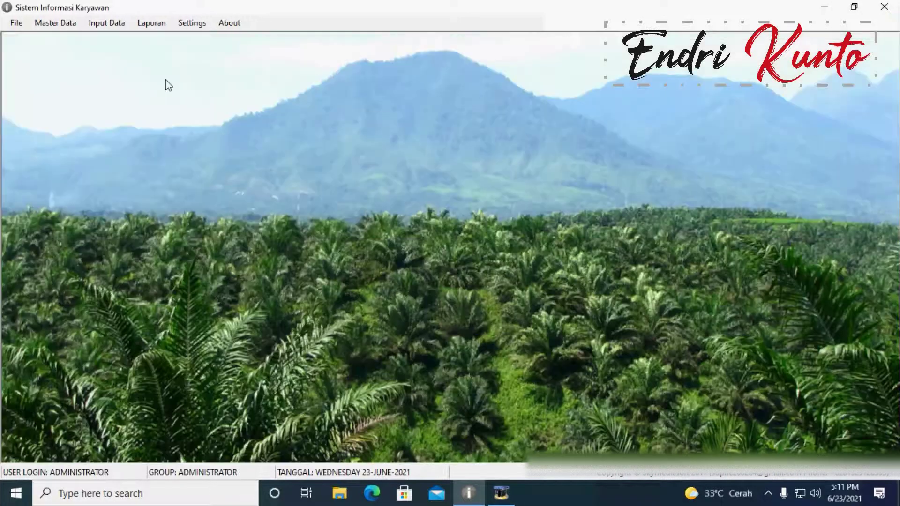
click(101, 24)
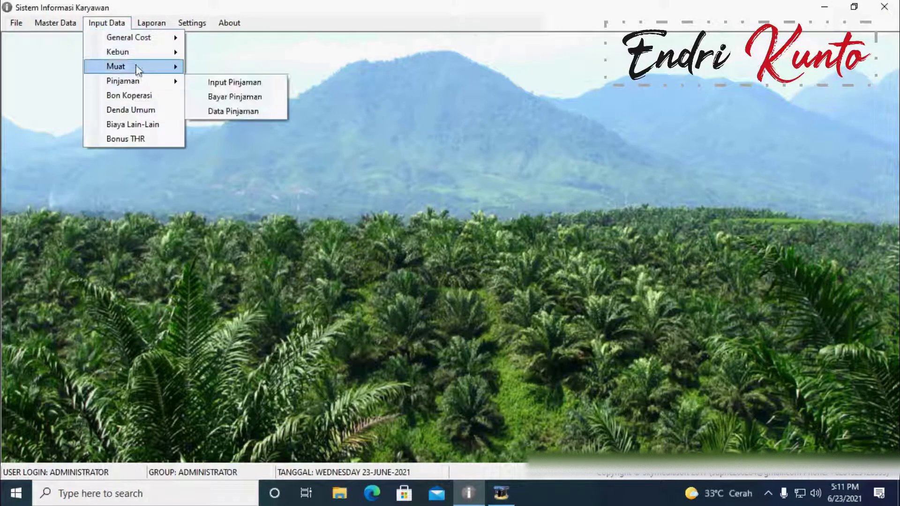
mouse_move(162, 53)
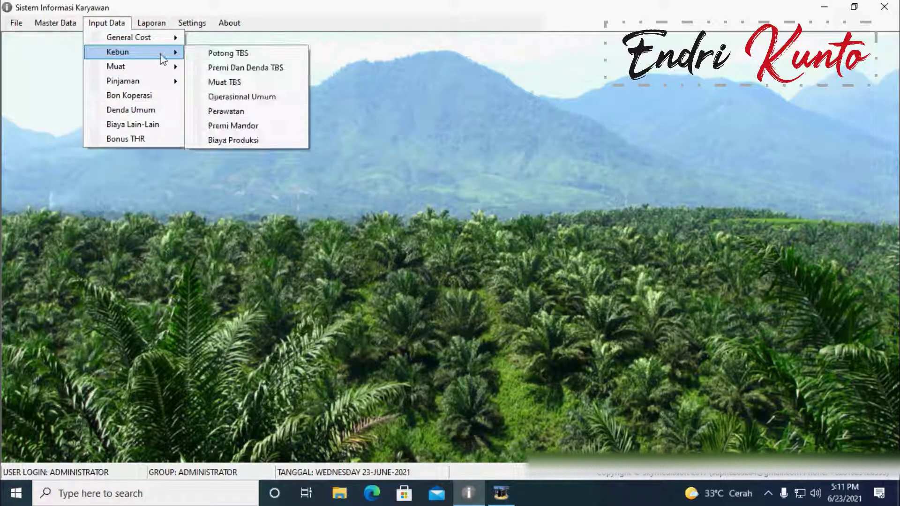
click(239, 140)
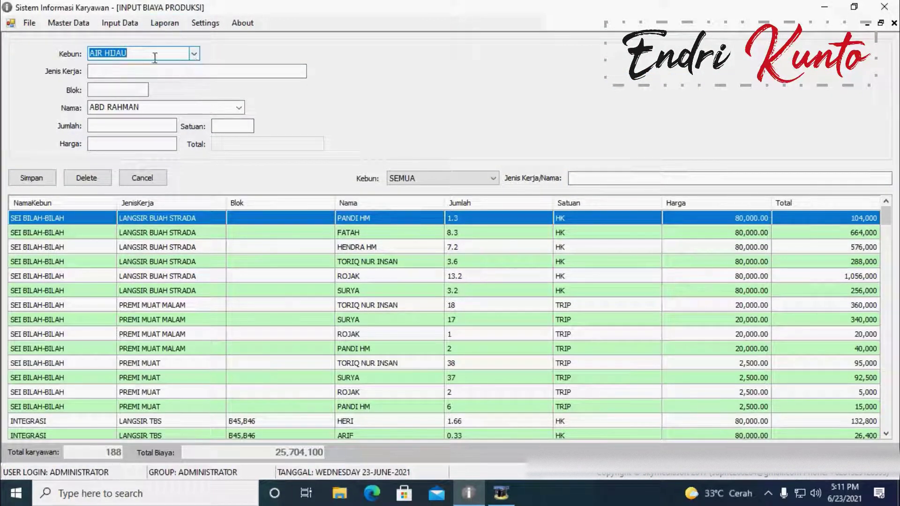
Step: Set the production cost form's estate to INTEGRASI
click(176, 57)
click(130, 75)
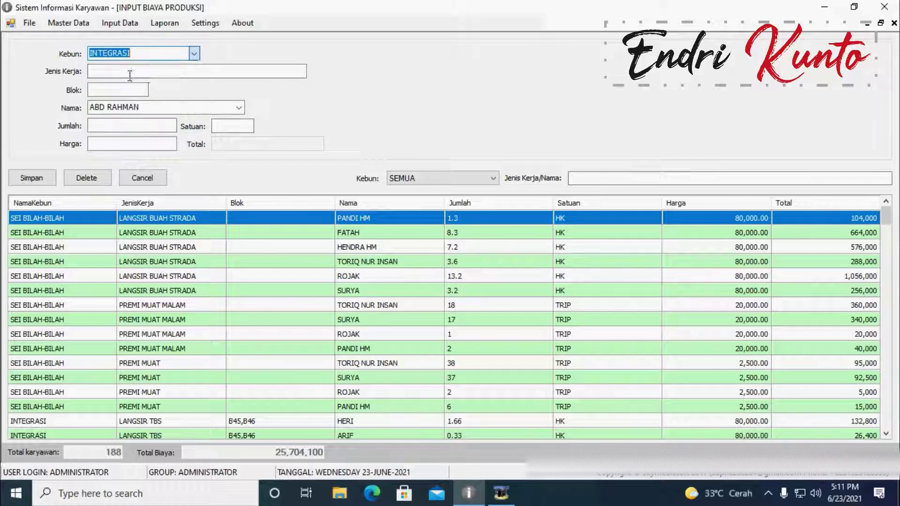
click(113, 72)
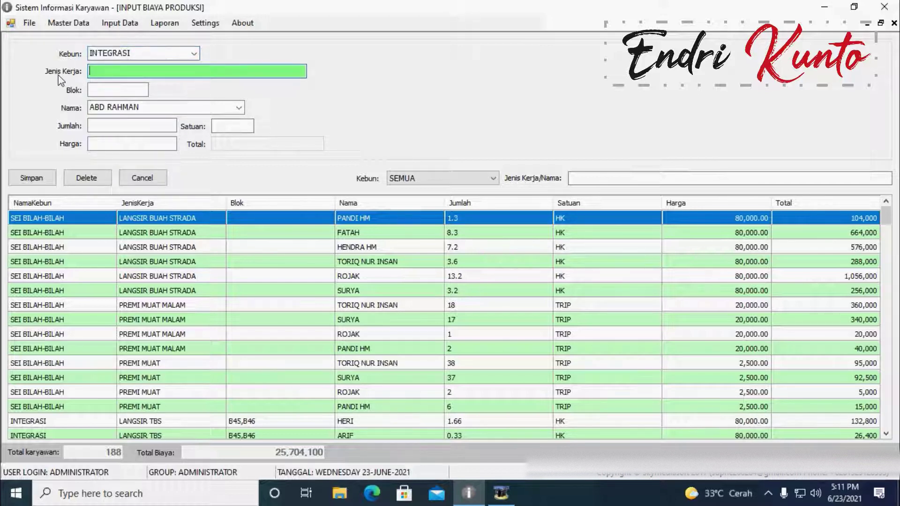
click(109, 89)
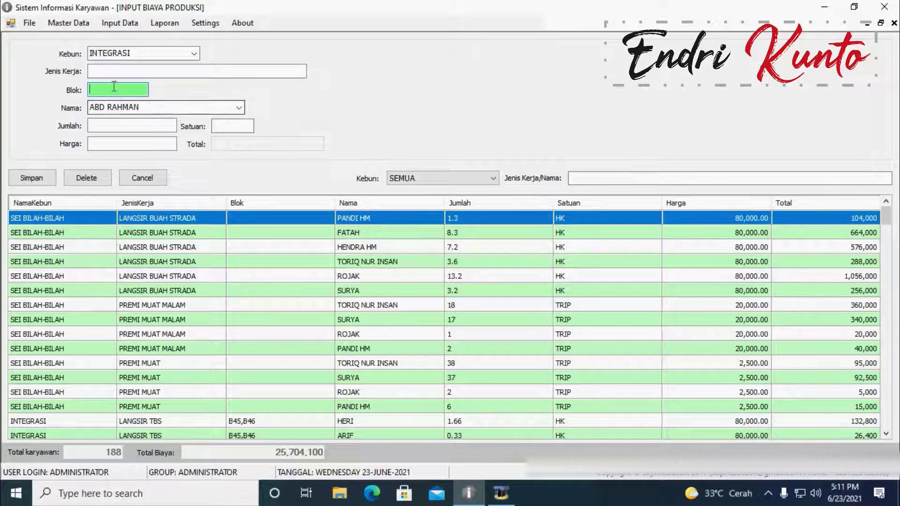
click(110, 72)
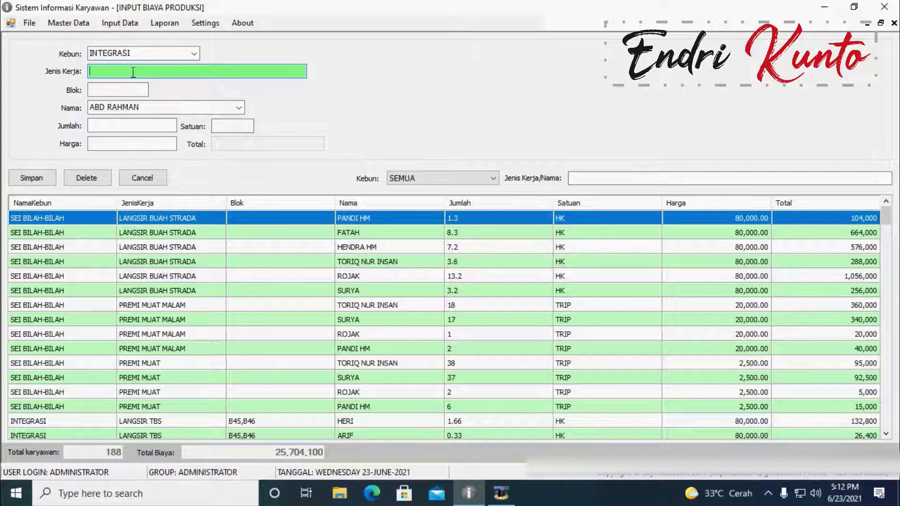
Step: Enter work MUA, a suggested employee, Satuan HK and Harga 80000
text(MUAT TBS)
key(Tab)
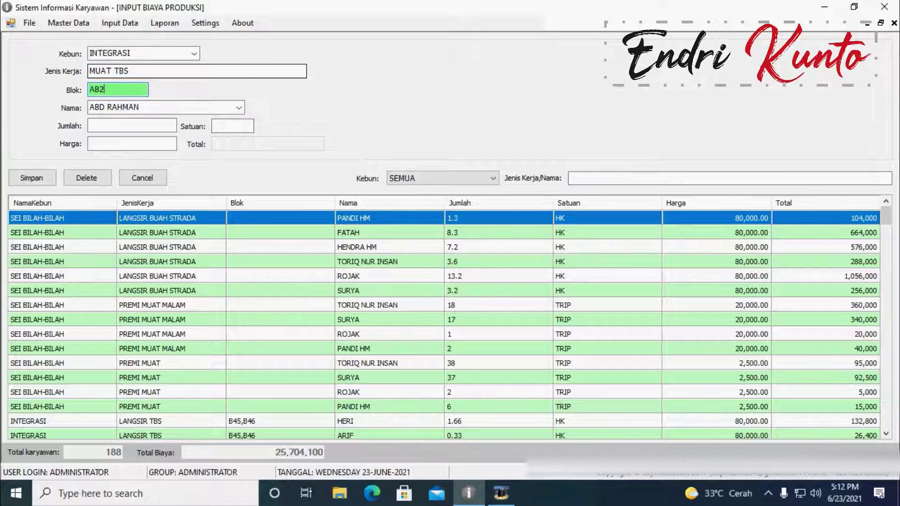
key(Tab)
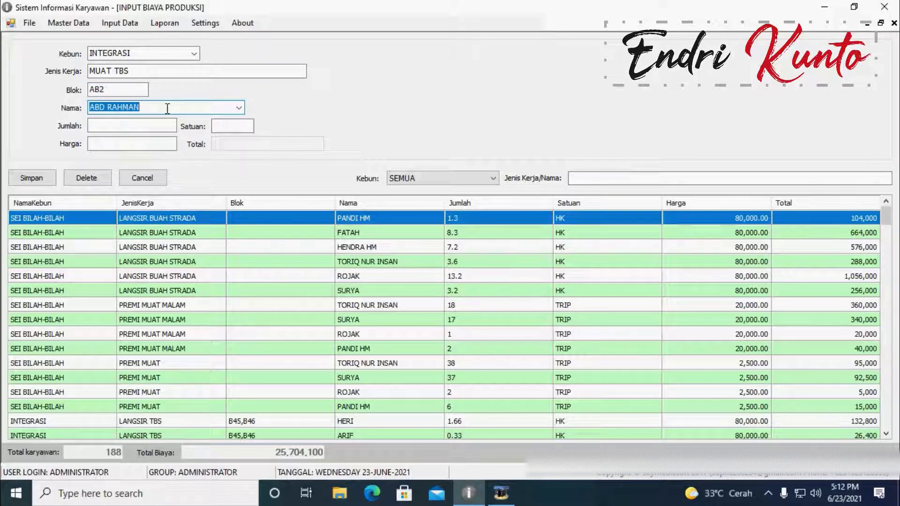
text(saIDI)
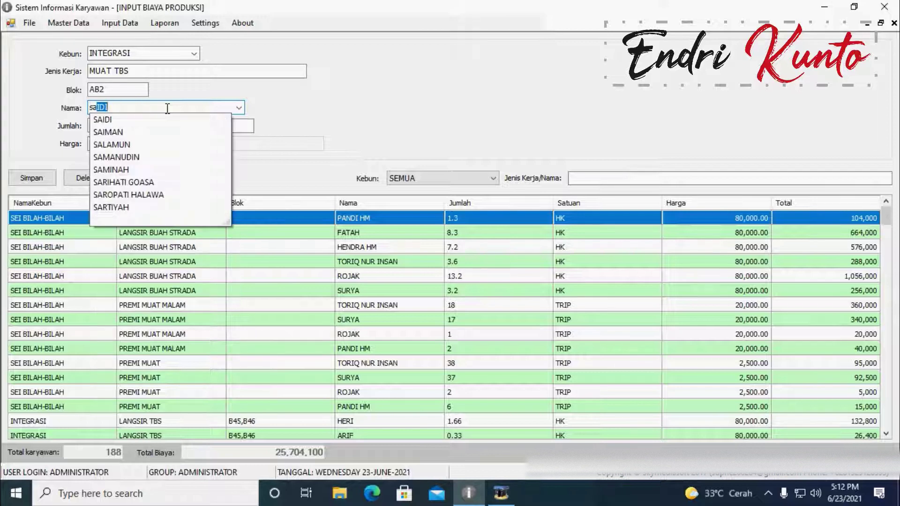
key(Tab)
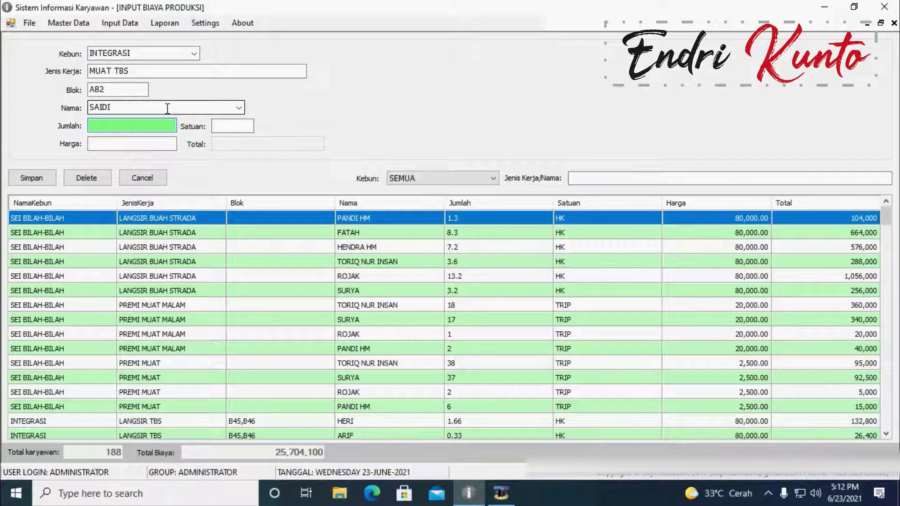
key(Tab)
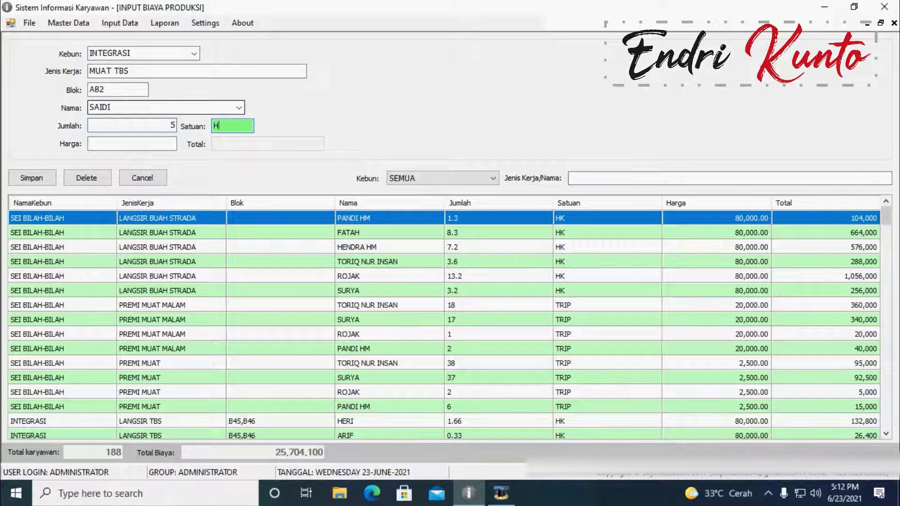
text(HK)
key(Tab)
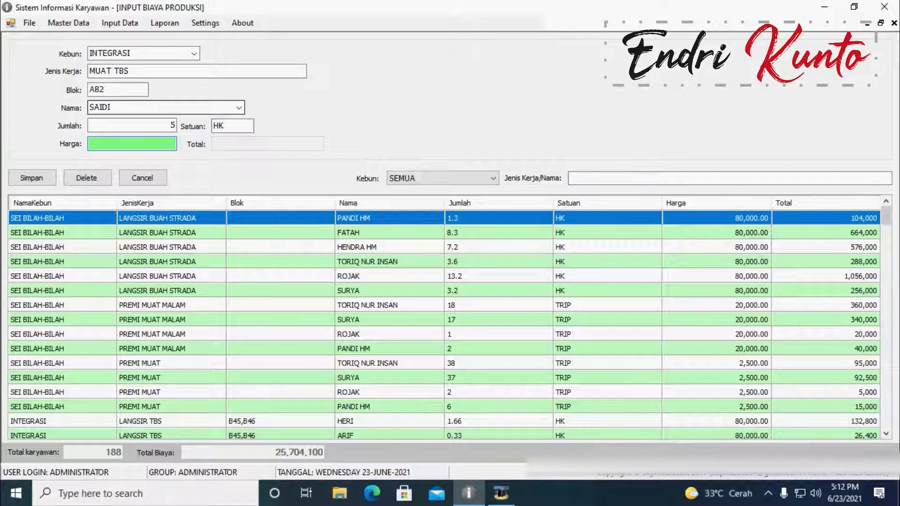
text(80000)
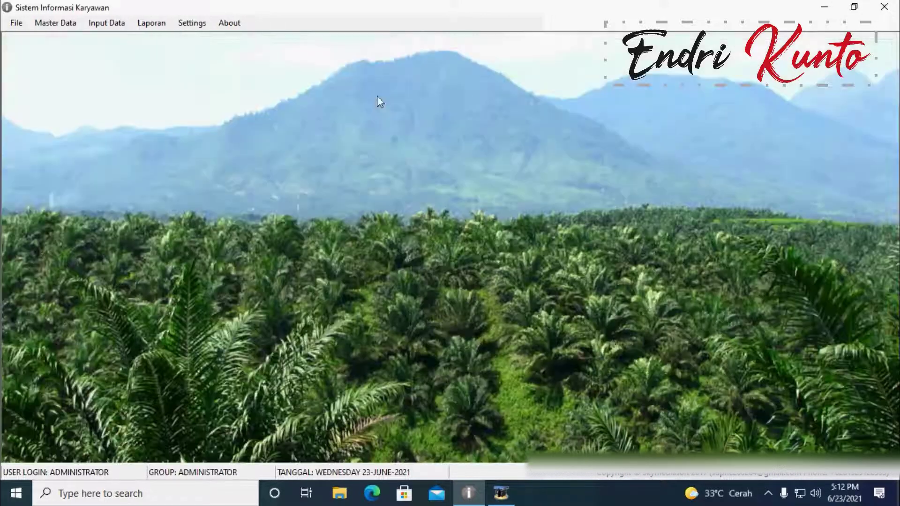
Step: Open Input Pinjaman from Input Data > Pinjaman to list existing employee loans
click(118, 23)
mouse_move(139, 53)
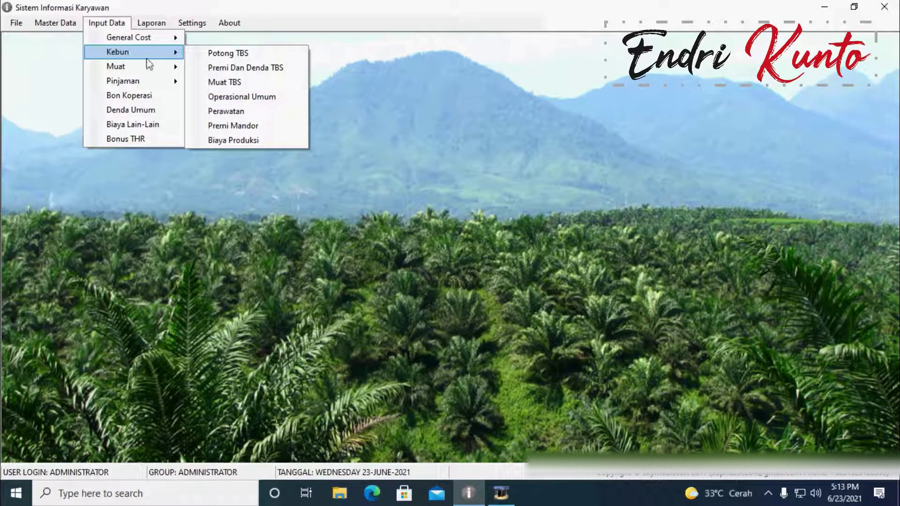
mouse_move(141, 70)
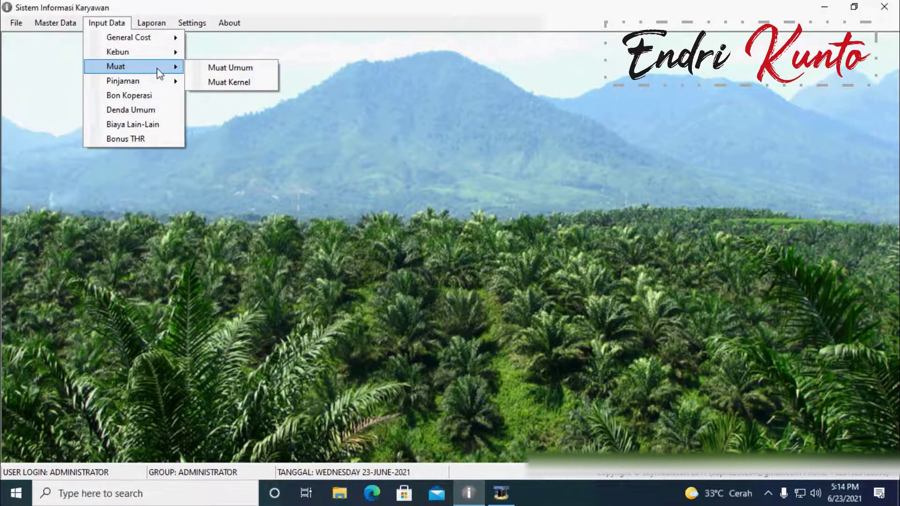
mouse_move(147, 86)
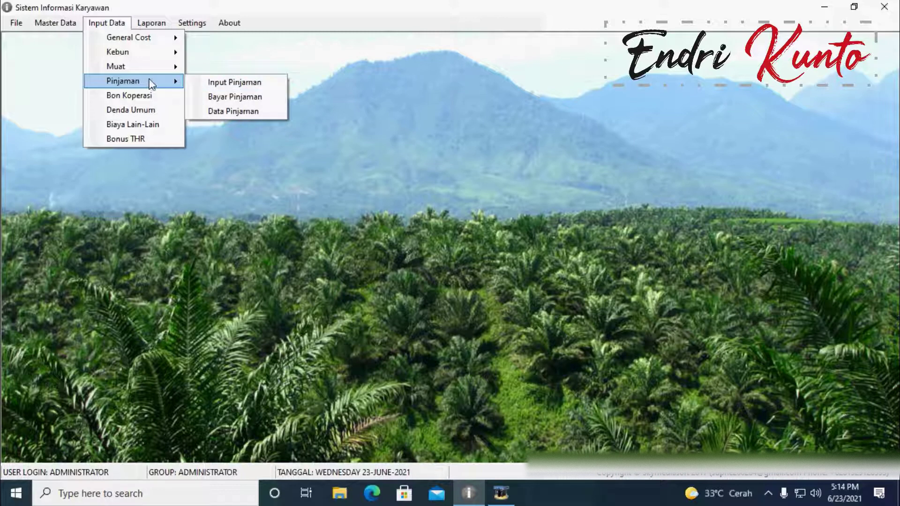
click(243, 84)
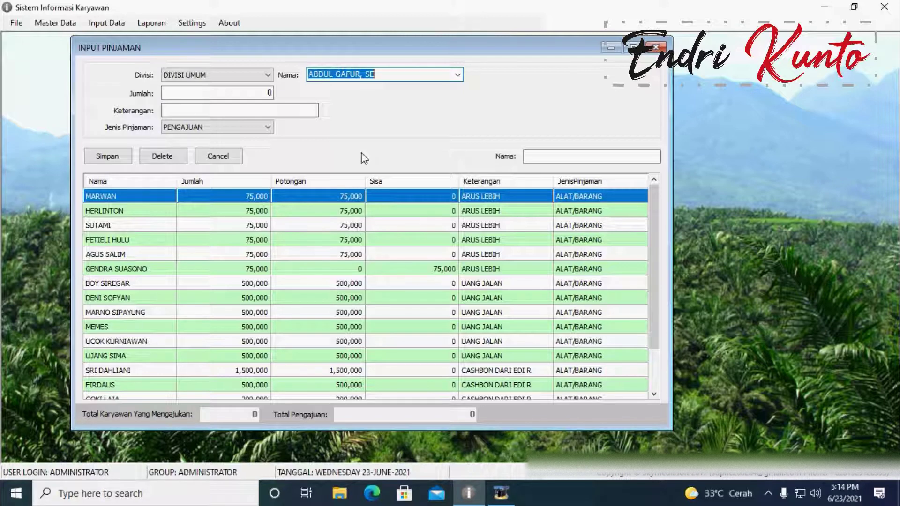
Step: Choose a DIVISI UMUM employee as borrower and enter a 1,000,000 loan amount
click(458, 74)
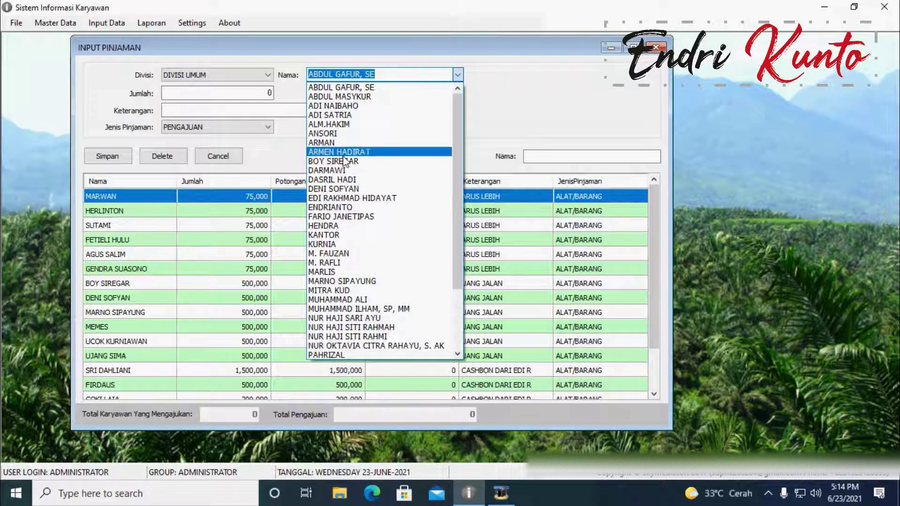
click(345, 245)
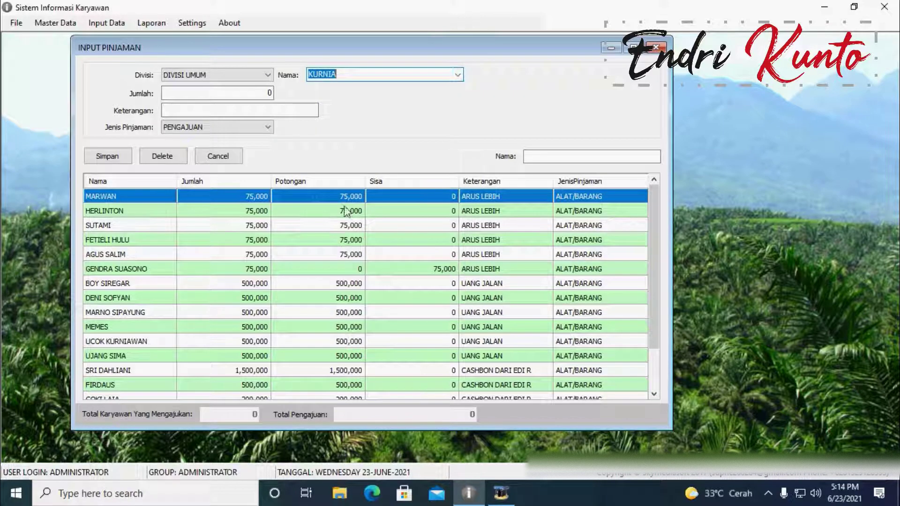
click(256, 93)
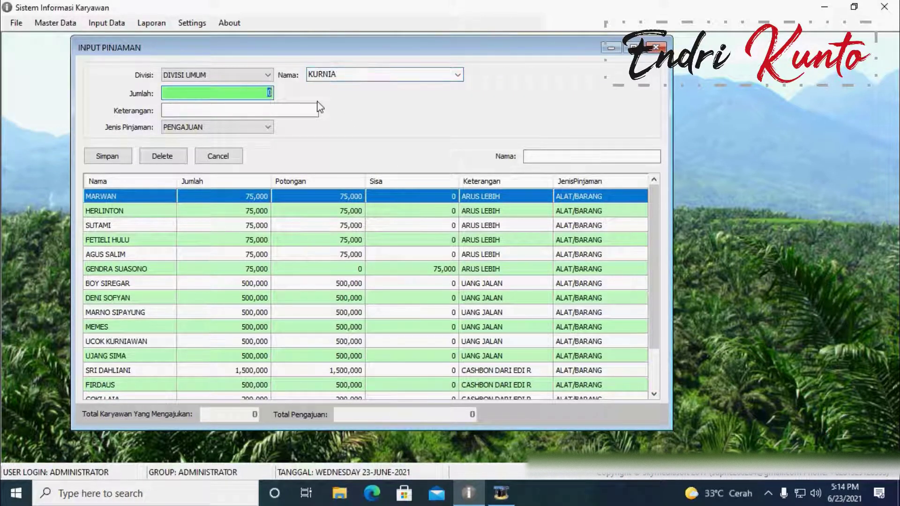
text(10,000,000)
click(224, 111)
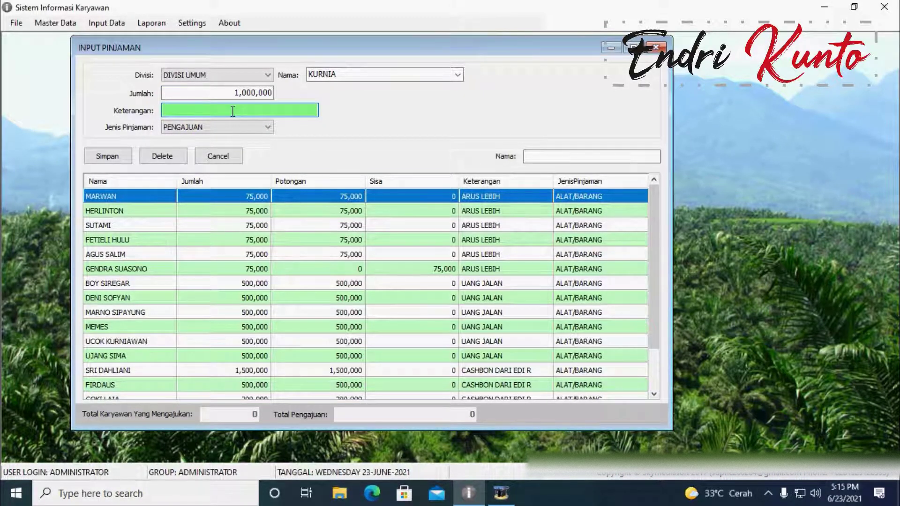
click(143, 21)
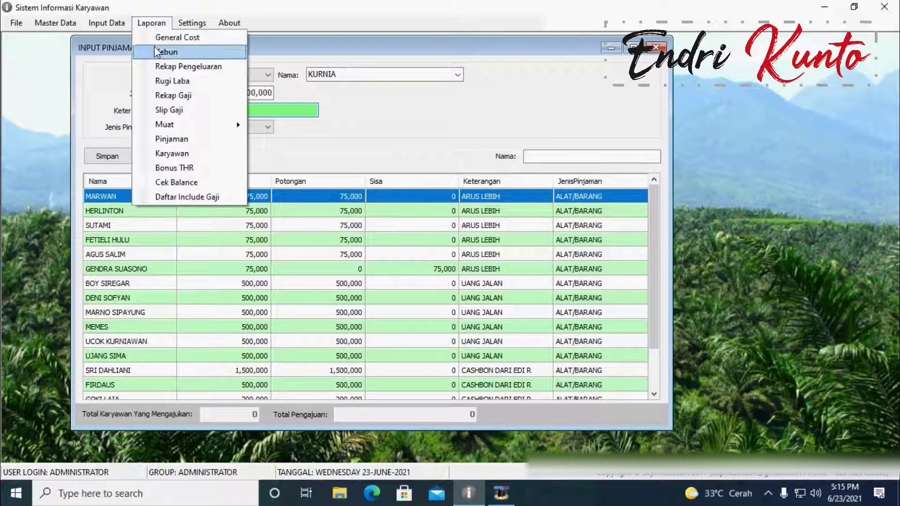
Step: Preview one employee's May 2021 salary slip via Laporan > Slip Gaji, then close it
click(175, 112)
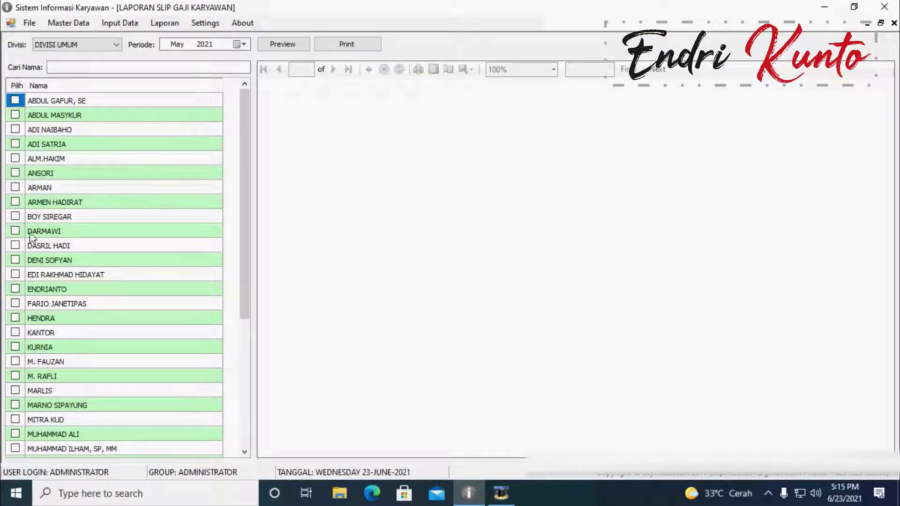
click(15, 260)
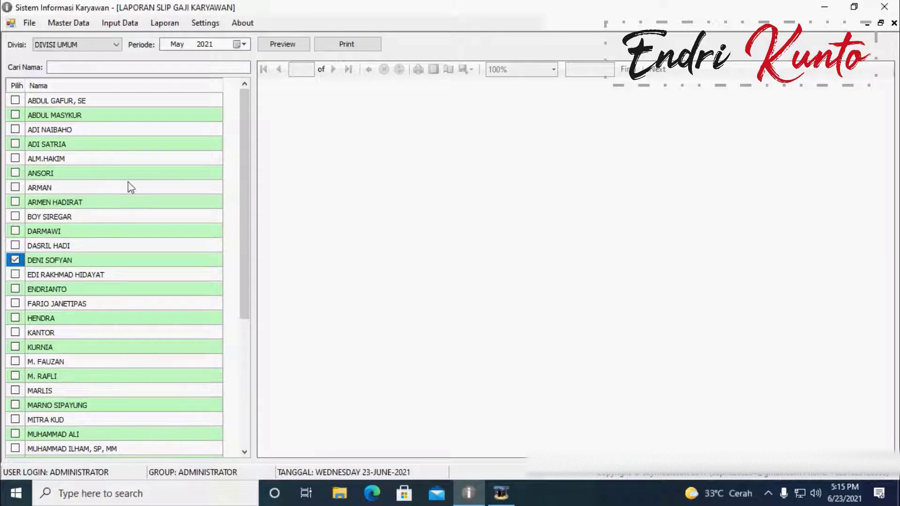
click(276, 50)
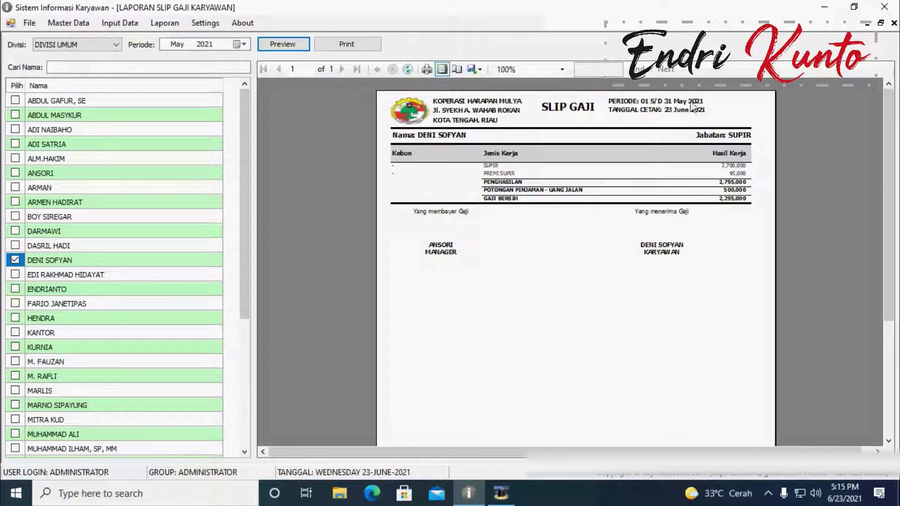
click(894, 24)
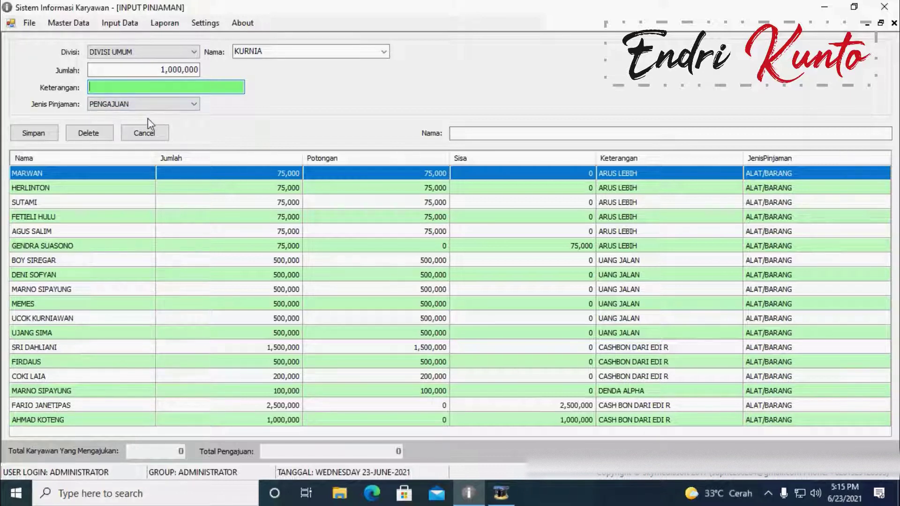
Step: Change the loan type from PENGAJUAN to ALAT/BARANG
click(175, 103)
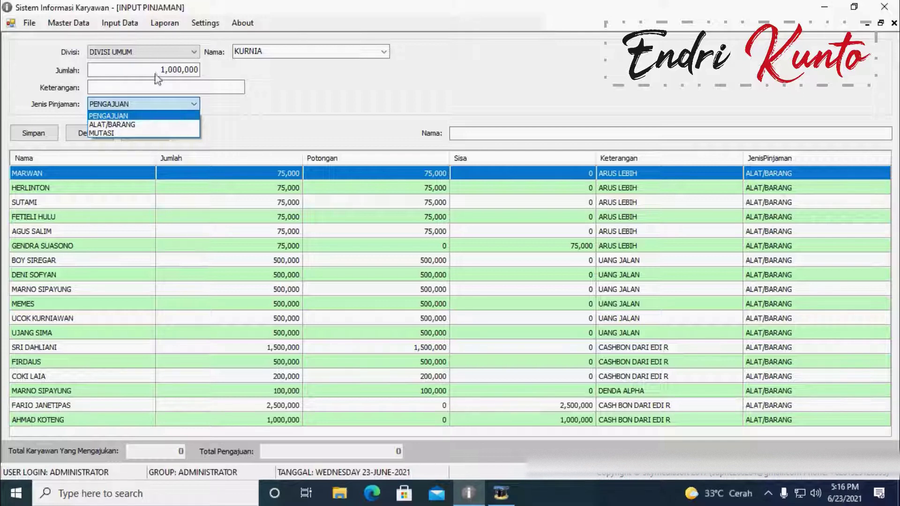
click(118, 125)
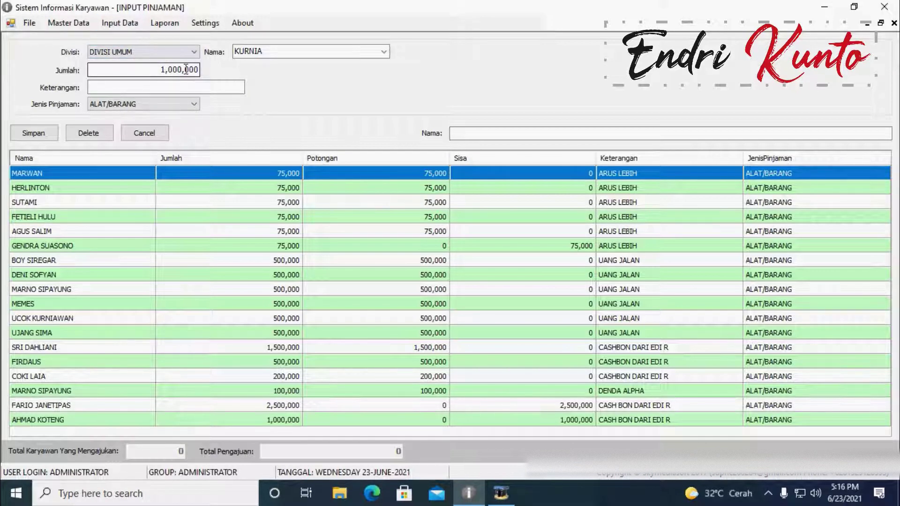
click(107, 88)
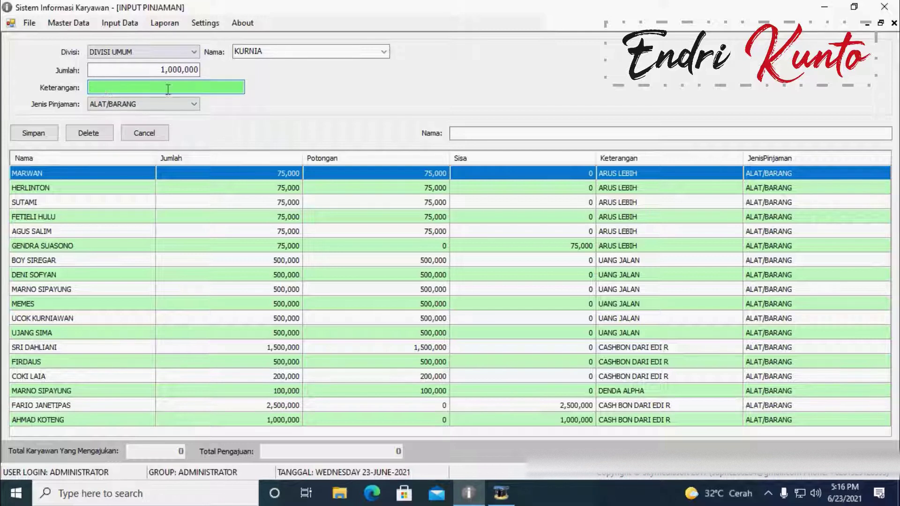
click(162, 106)
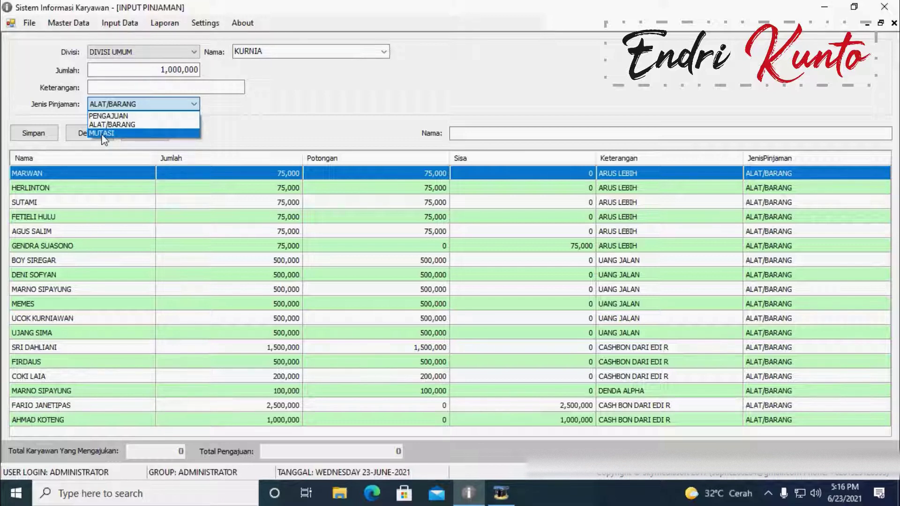
click(297, 98)
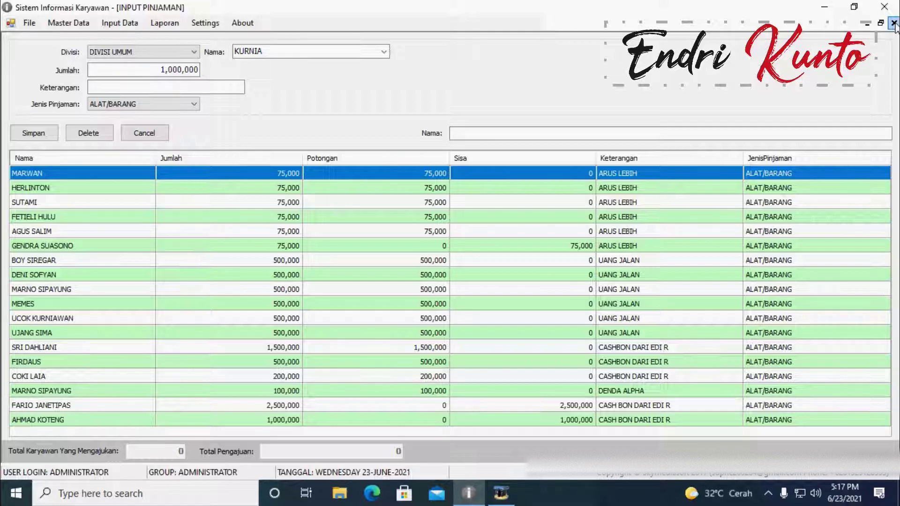
Step: Close the loan entry form and open the Input Bayar Pinjaman form
click(894, 24)
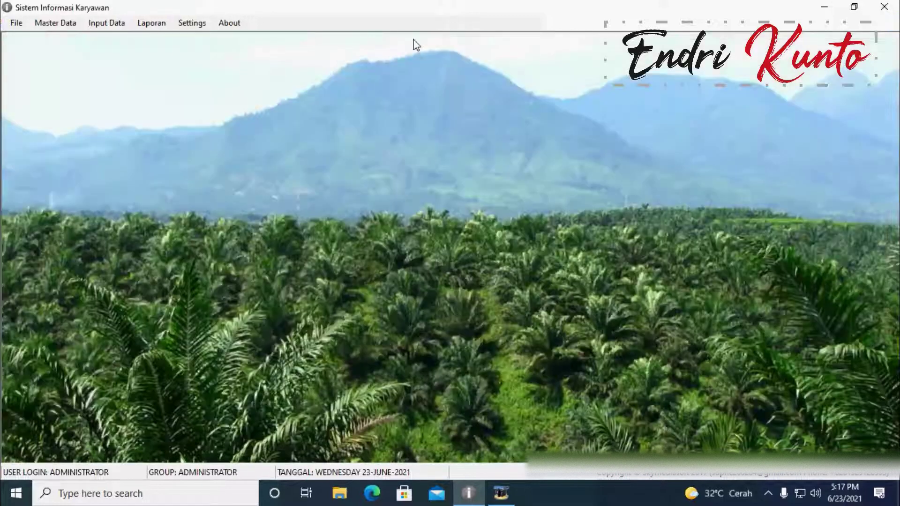
click(101, 23)
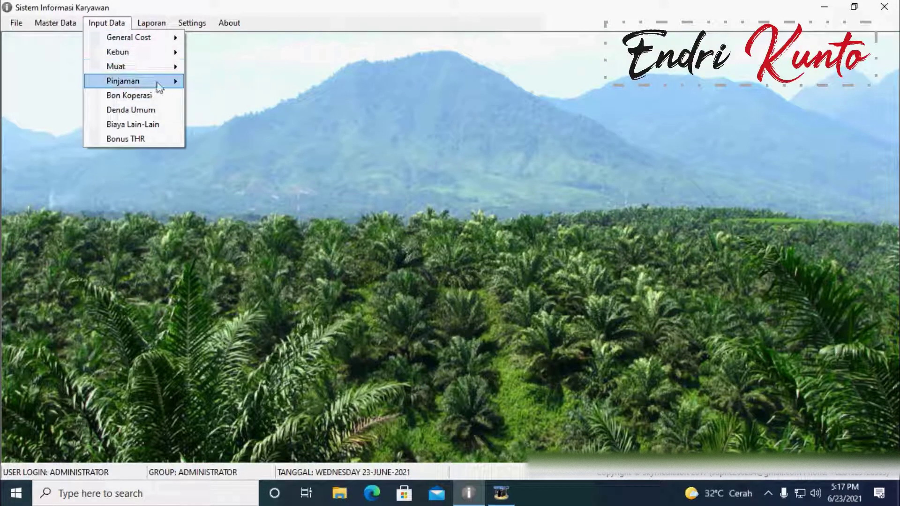
mouse_move(157, 83)
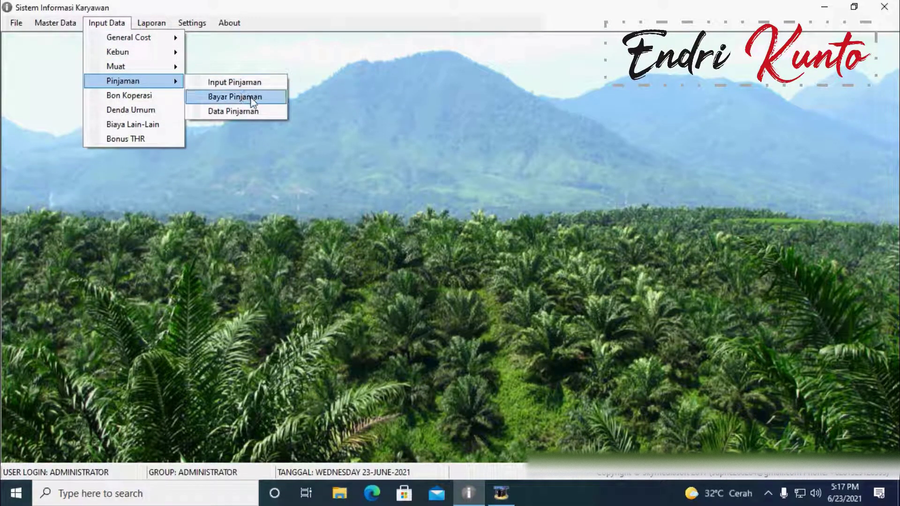
click(231, 96)
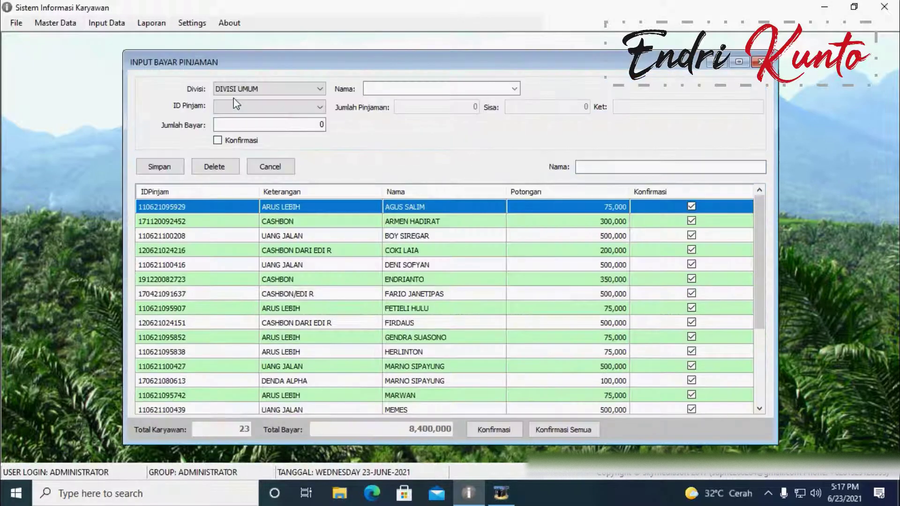
Step: Keep division DIVISI UMUM and choose the repaying employee by searching 'kuri'
click(316, 89)
click(316, 89)
click(392, 88)
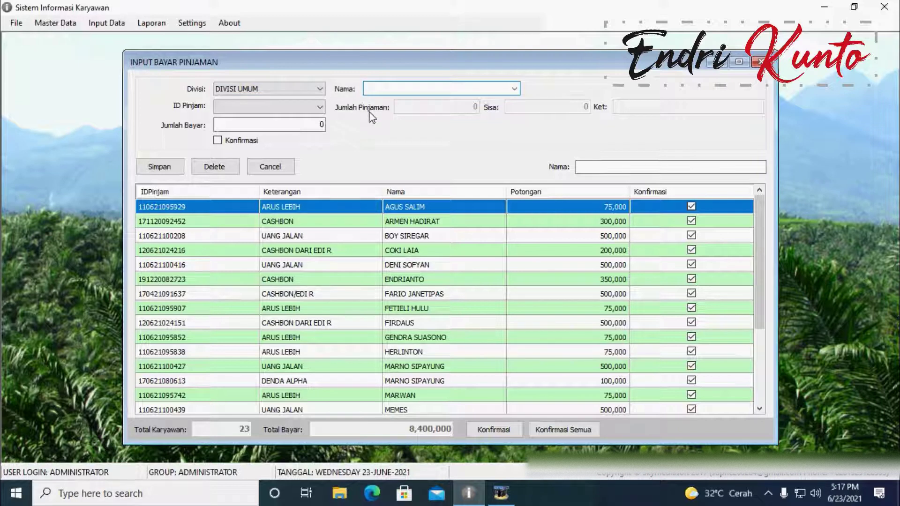
text(kuri)
click(515, 90)
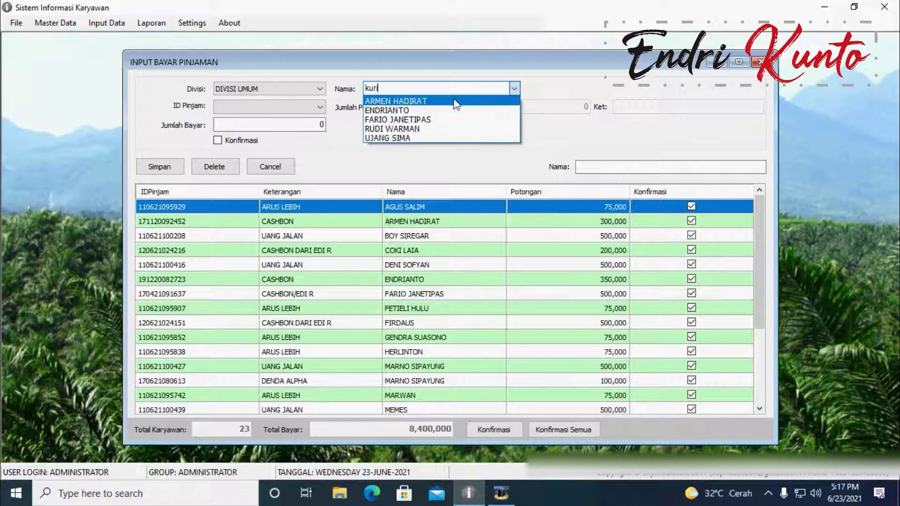
click(396, 98)
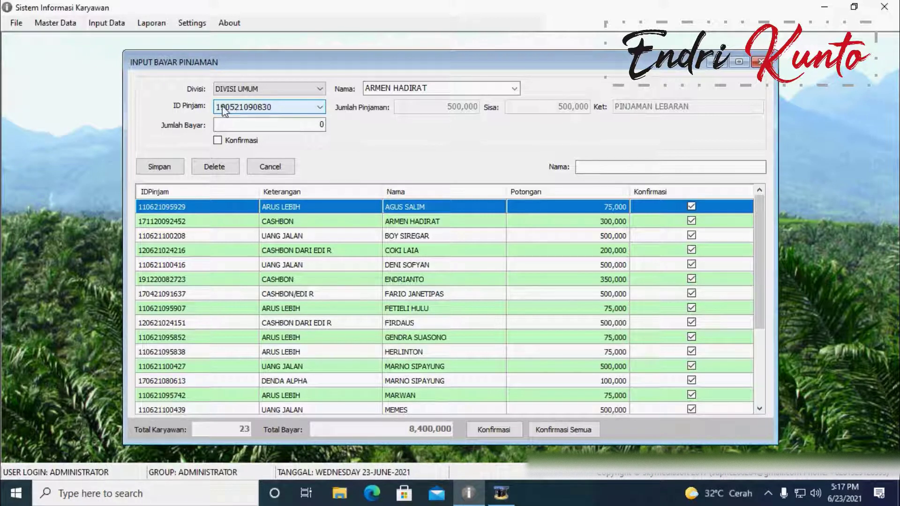
Step: Select the employee's 500,000 PINJAMAN LEBARAN loan and enter a 250,000 payment
click(302, 107)
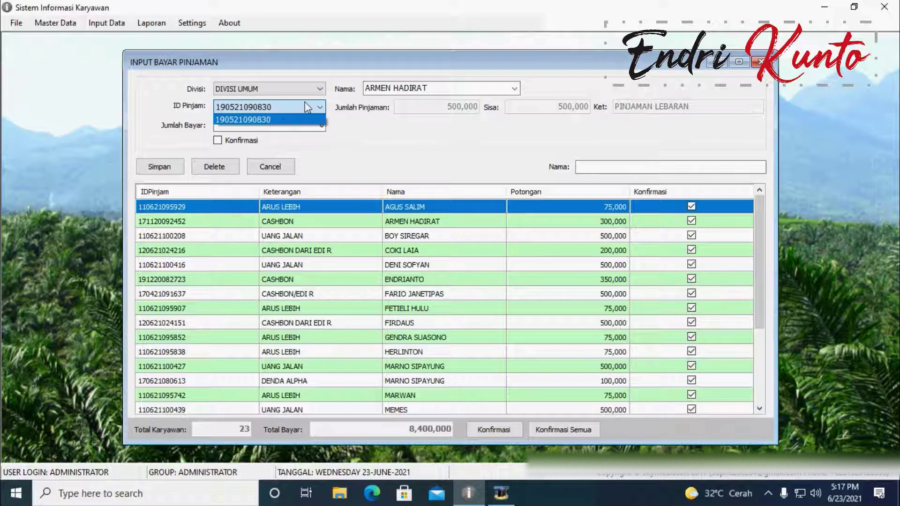
click(305, 107)
click(292, 106)
click(312, 121)
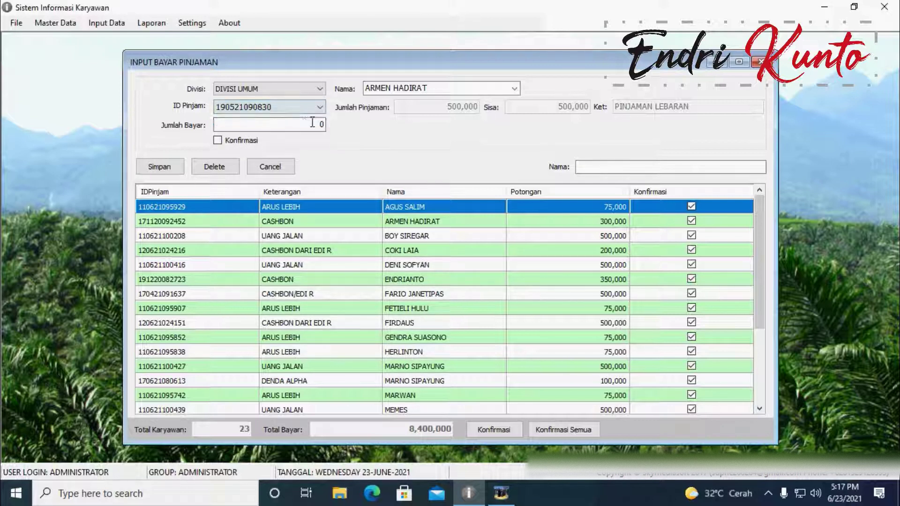
click(294, 104)
click(294, 104)
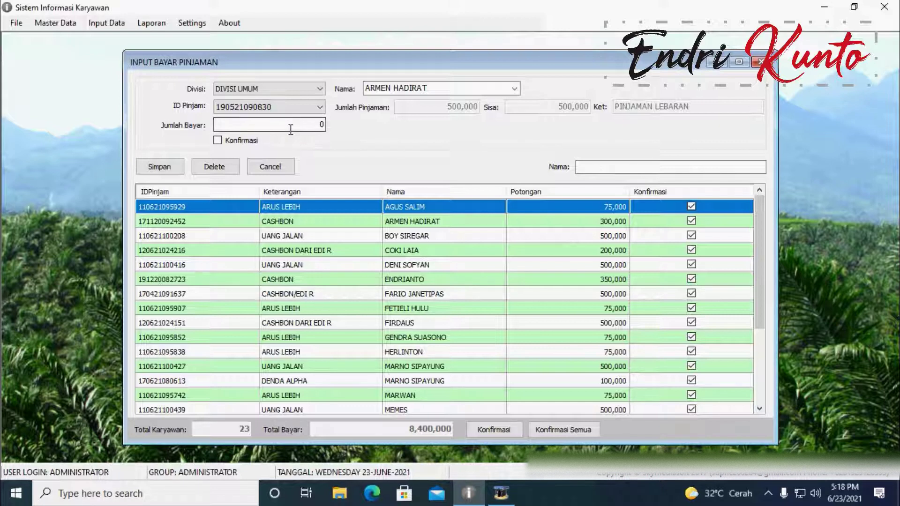
click(324, 125)
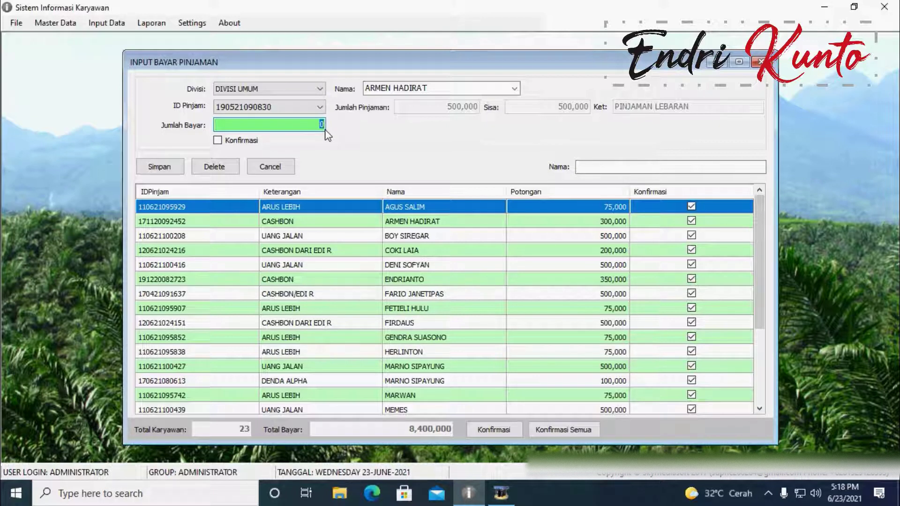
text(250,000)
Step: Generate the REKAP GAJI salary recap report for DIVISI 1 CKS
click(152, 25)
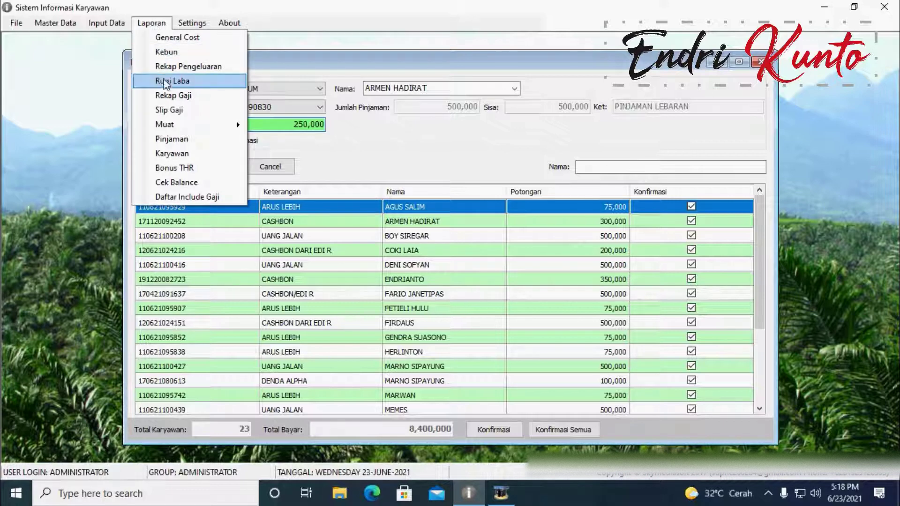
click(174, 97)
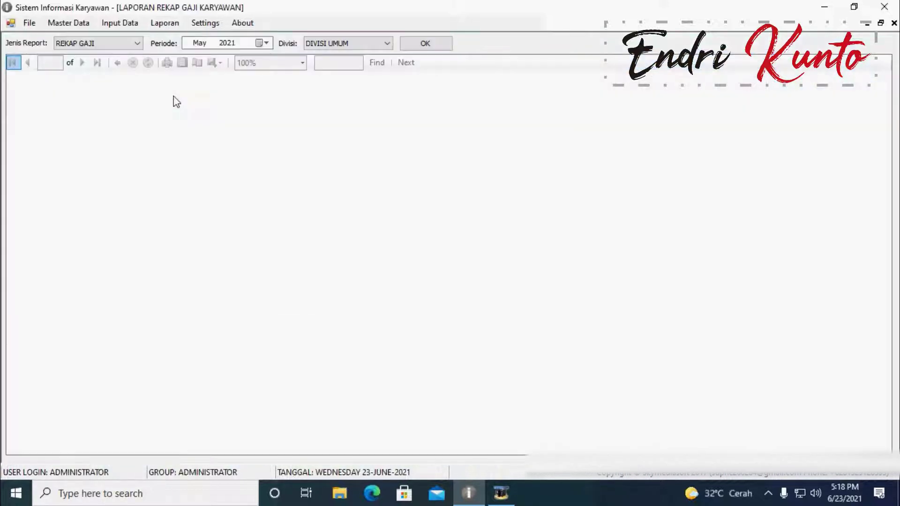
click(125, 40)
click(126, 39)
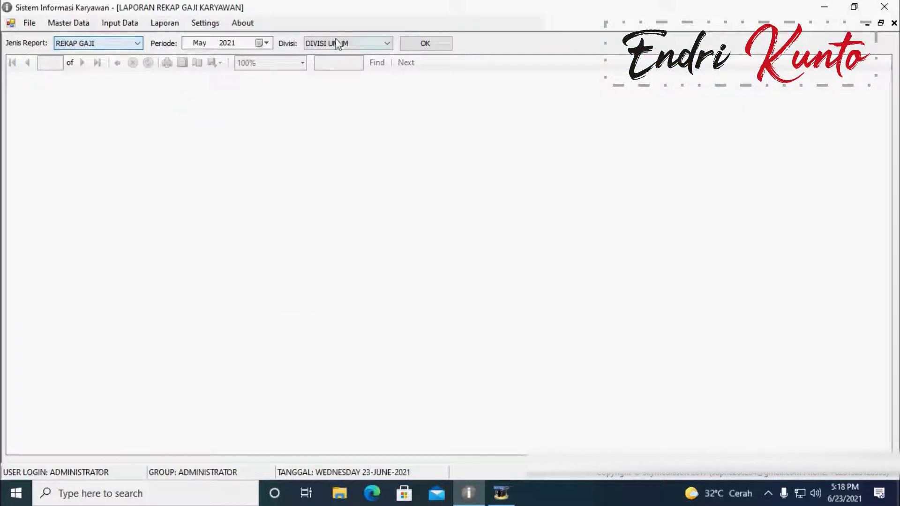
click(387, 43)
click(357, 63)
click(425, 44)
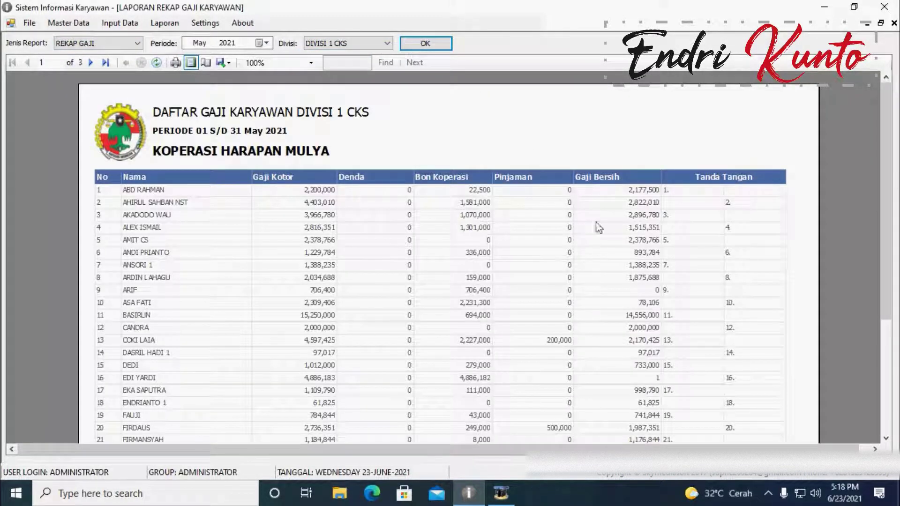
Step: Page through the May 2021 recap, then restore its window and return to the loan payment form
click(626, 224)
scroll(627, 224, down, 5)
scroll(649, 264, down, 3)
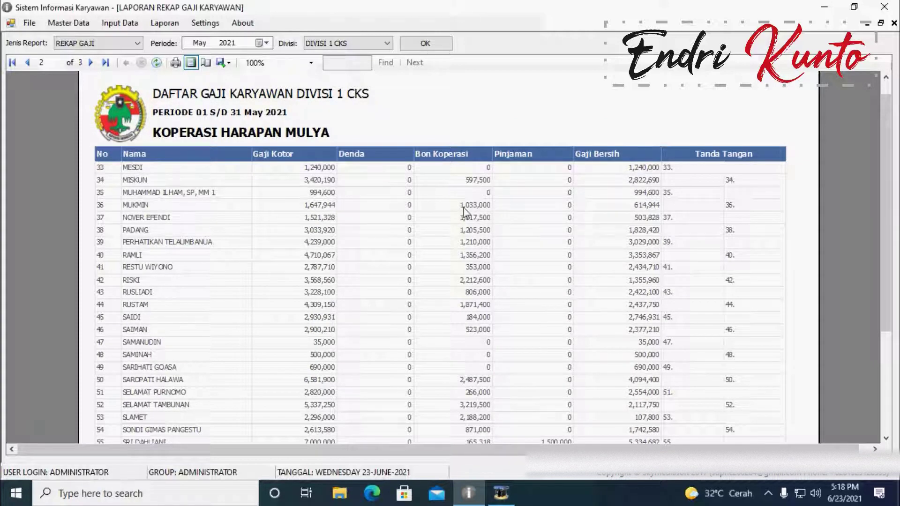
scroll(637, 173, down, 6)
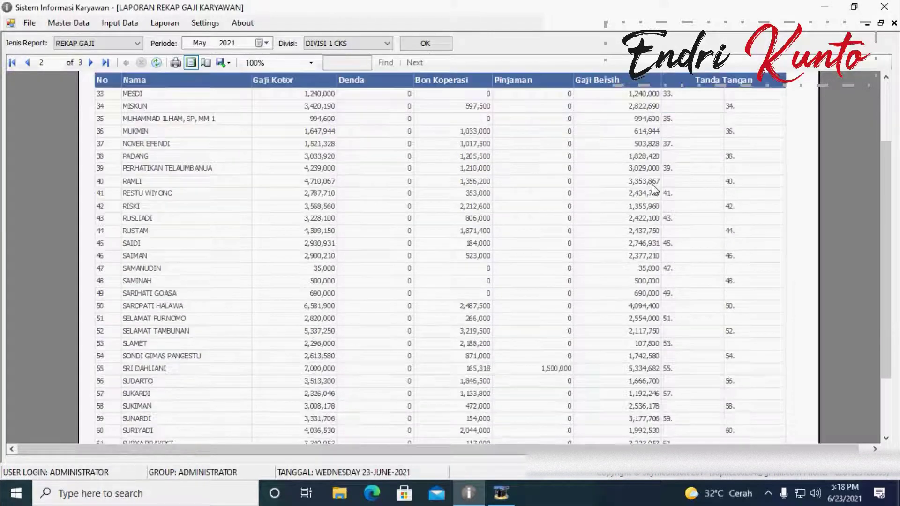
scroll(643, 217, up, 8)
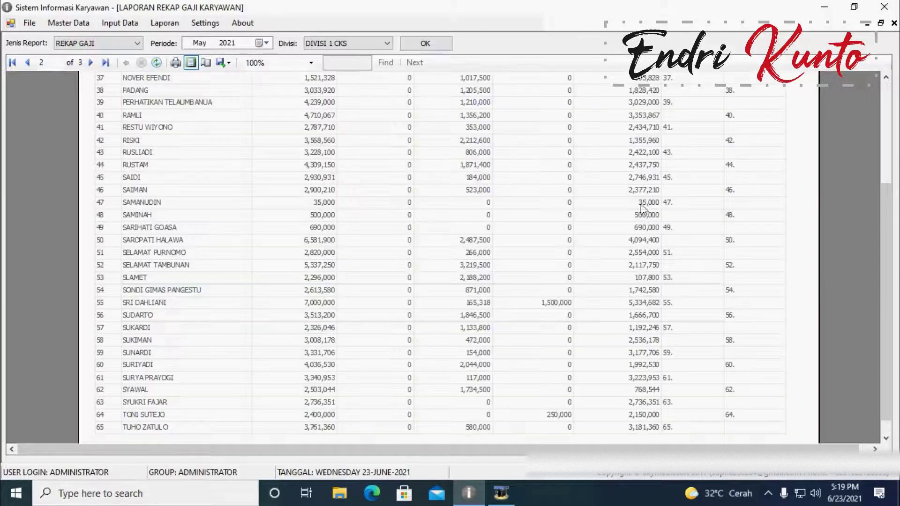
scroll(643, 186, down, 8)
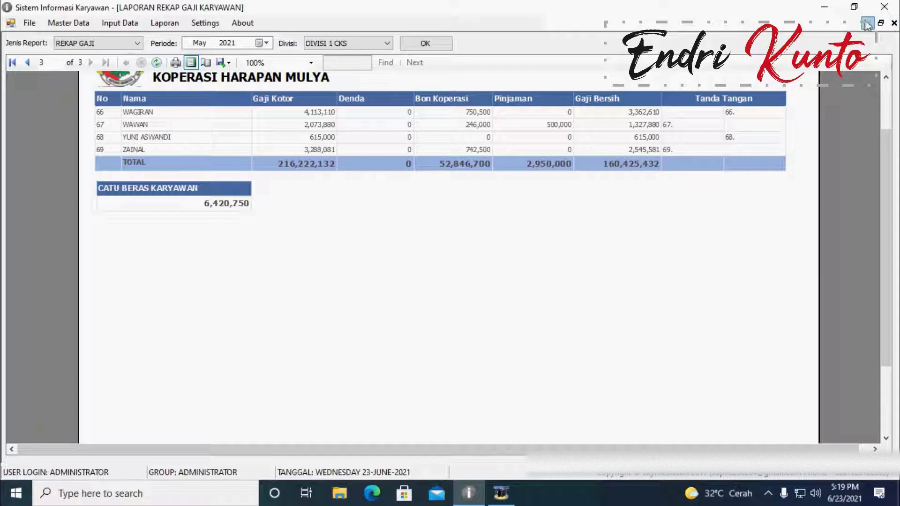
click(881, 22)
click(310, 75)
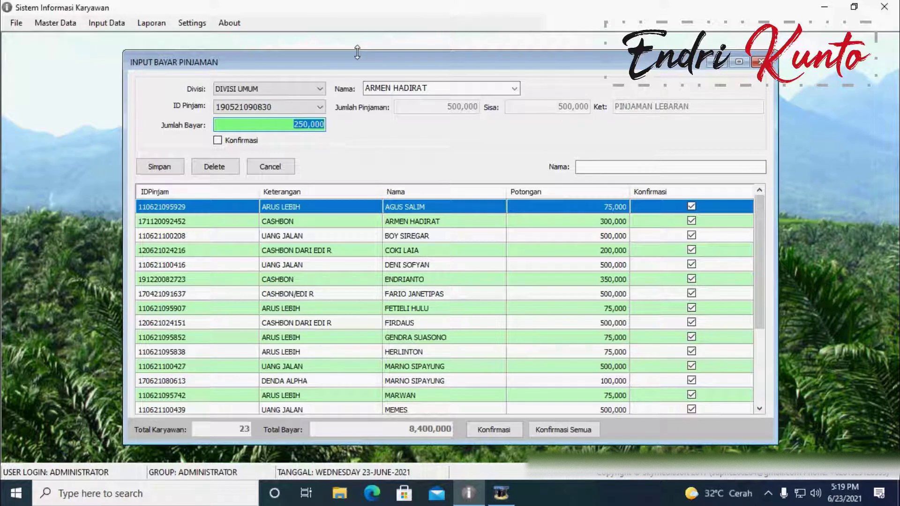
Step: Save the 150,000 repayment, close the salary recap report, and maximize the loan payment form
text(1)
click(159, 168)
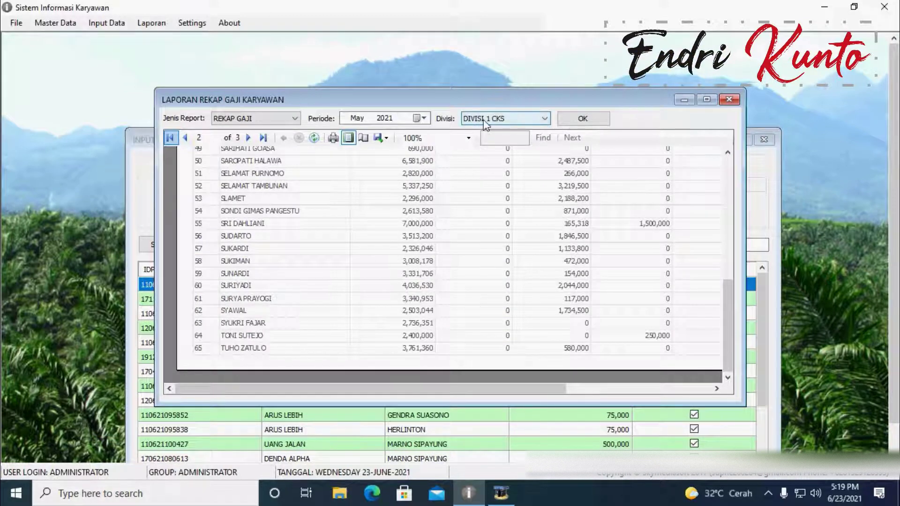
click(488, 120)
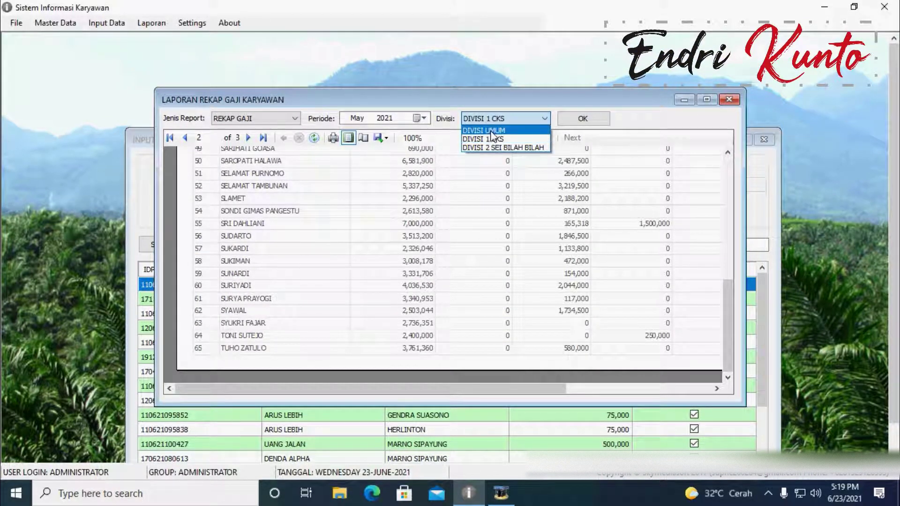
click(727, 105)
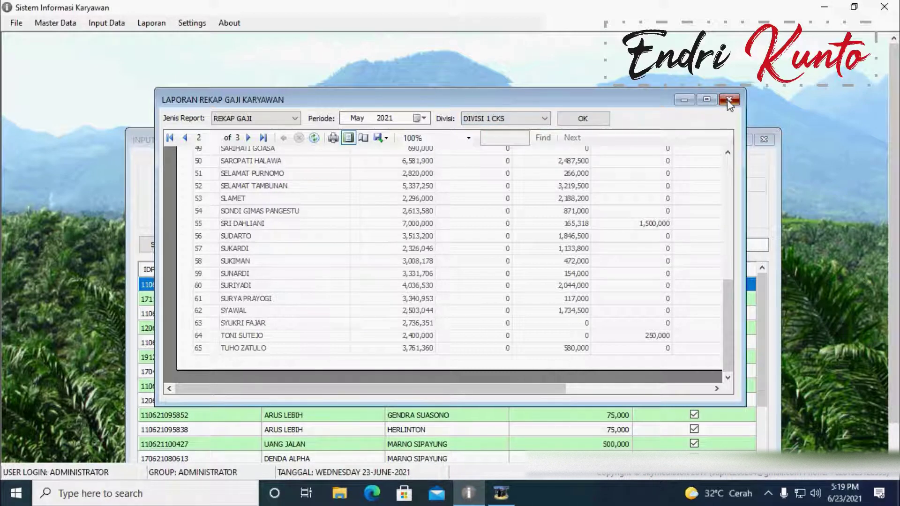
click(729, 99)
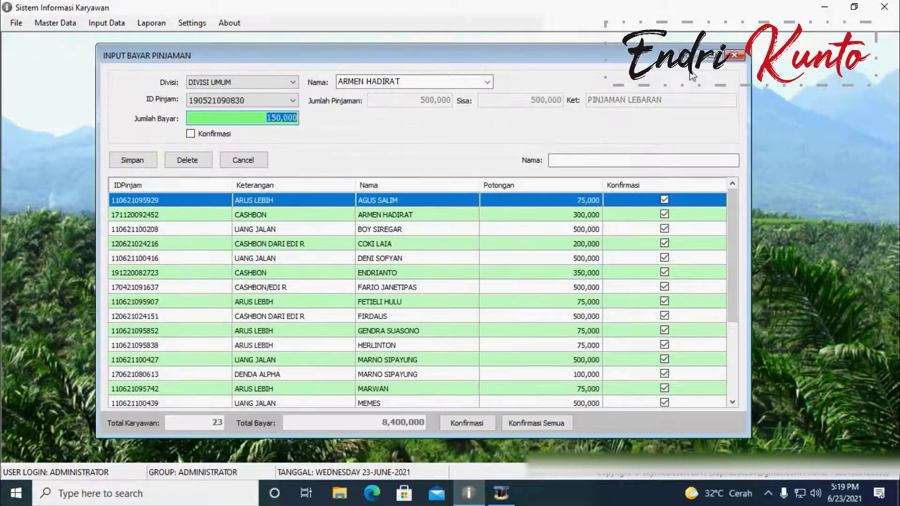
click(710, 55)
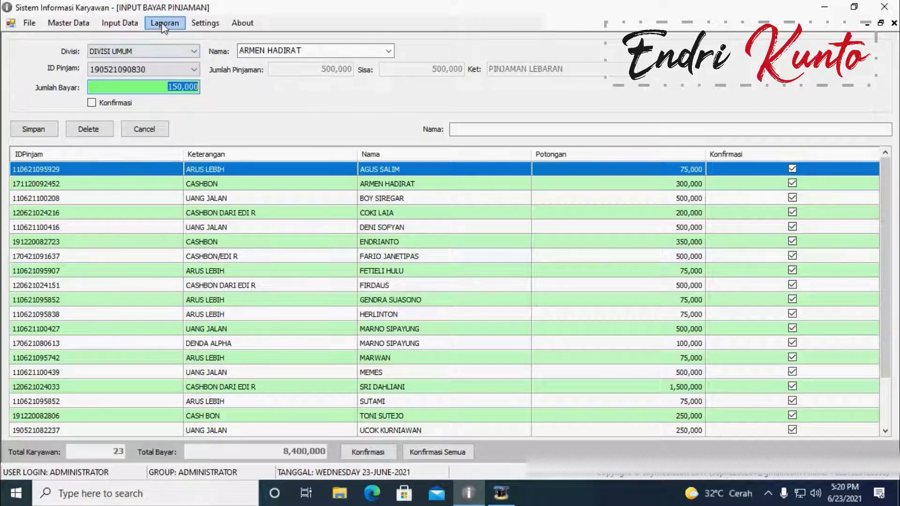
click(164, 25)
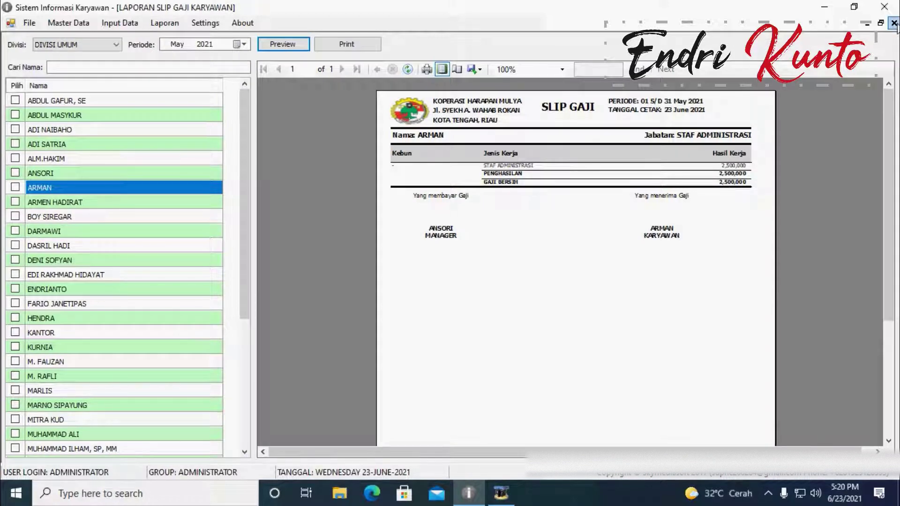
click(894, 23)
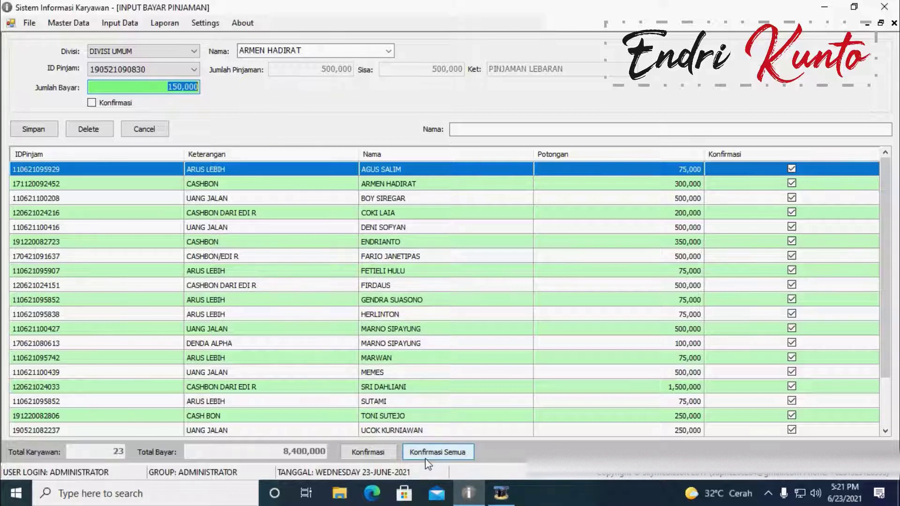
Step: Close the loan payment form, then view an employee's entry in the Data Pinjaman list and close it
click(894, 23)
click(107, 23)
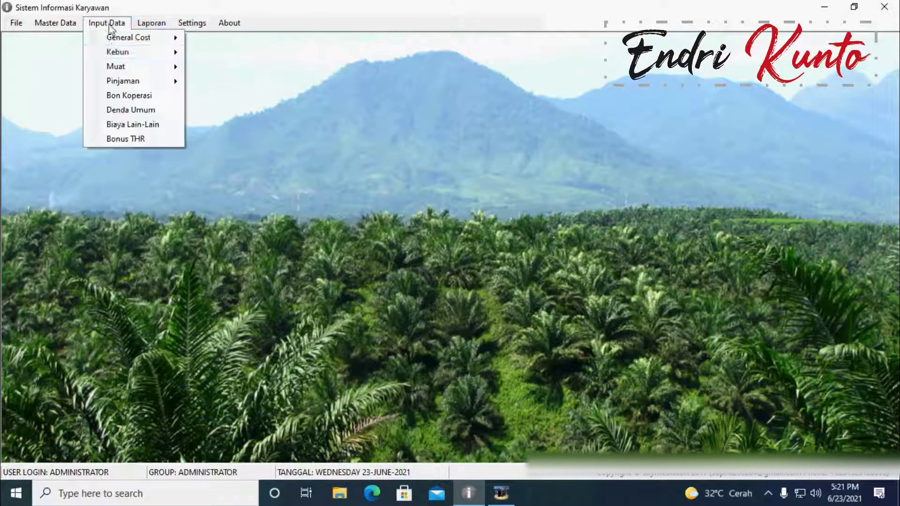
mouse_move(132, 83)
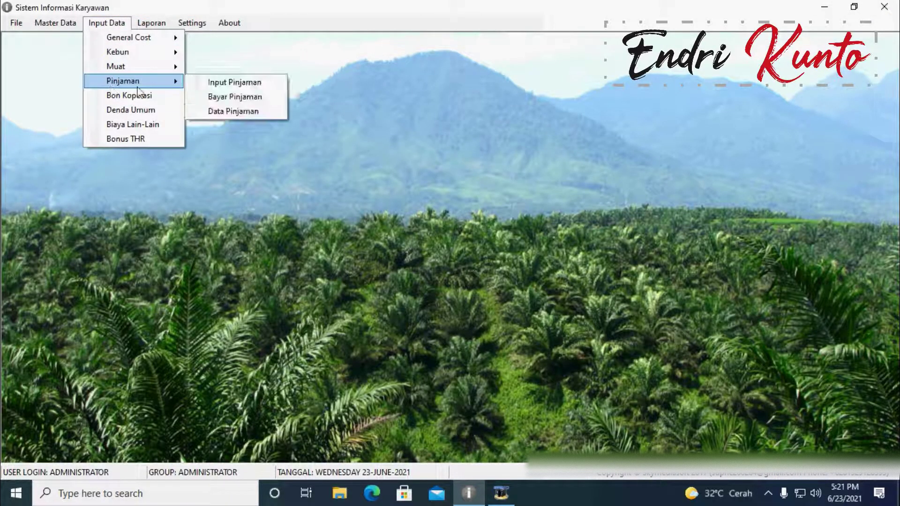
click(232, 115)
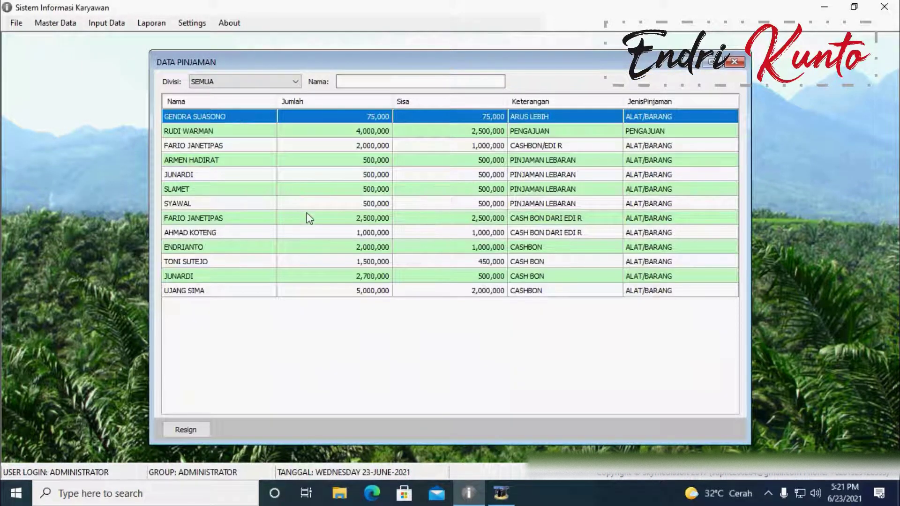
click(261, 159)
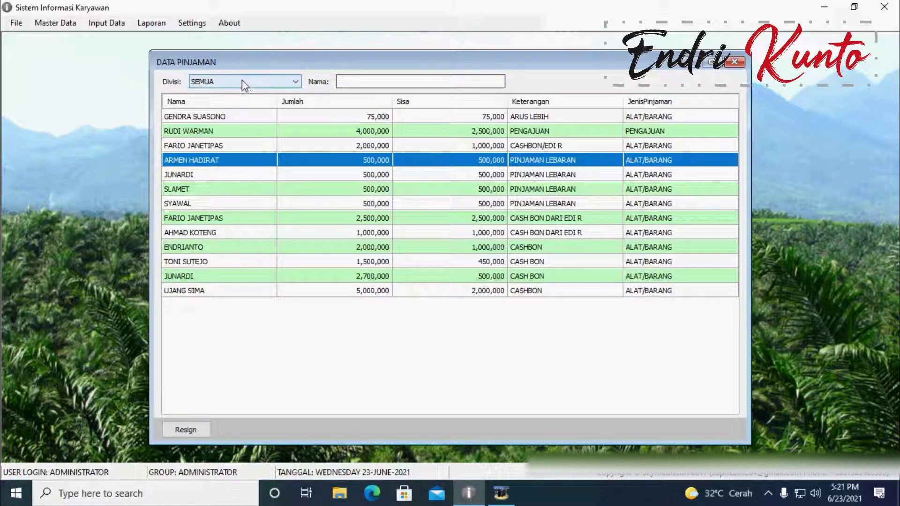
click(735, 62)
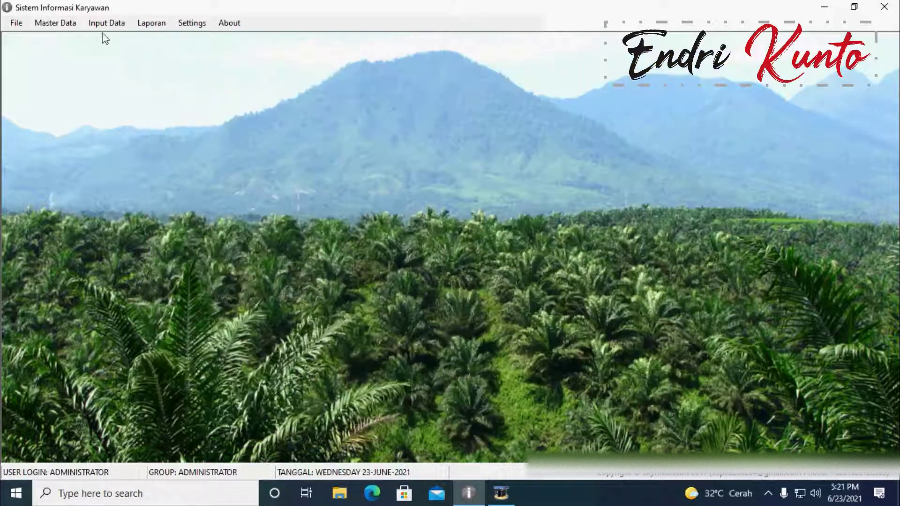
Step: Review an employee's debt in the Bon Koperasi form (87 employees, 76,424,200 total), then close it
click(106, 23)
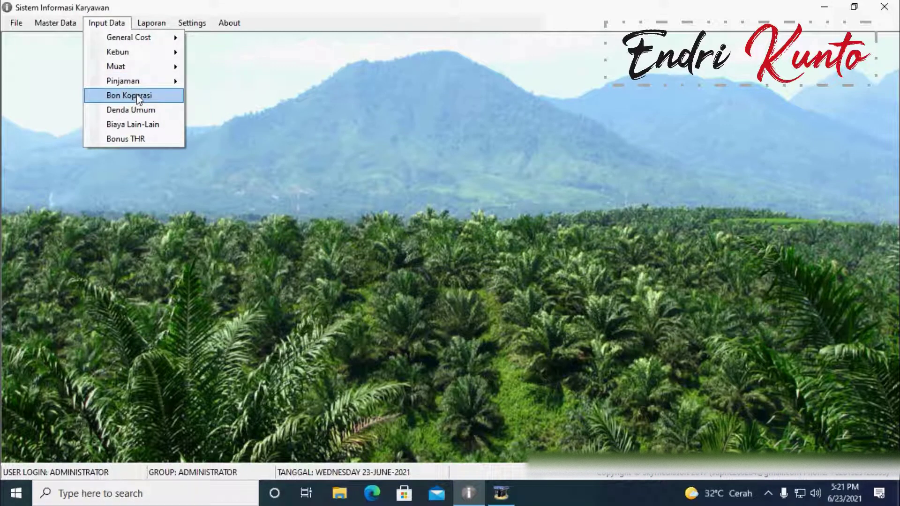
click(137, 98)
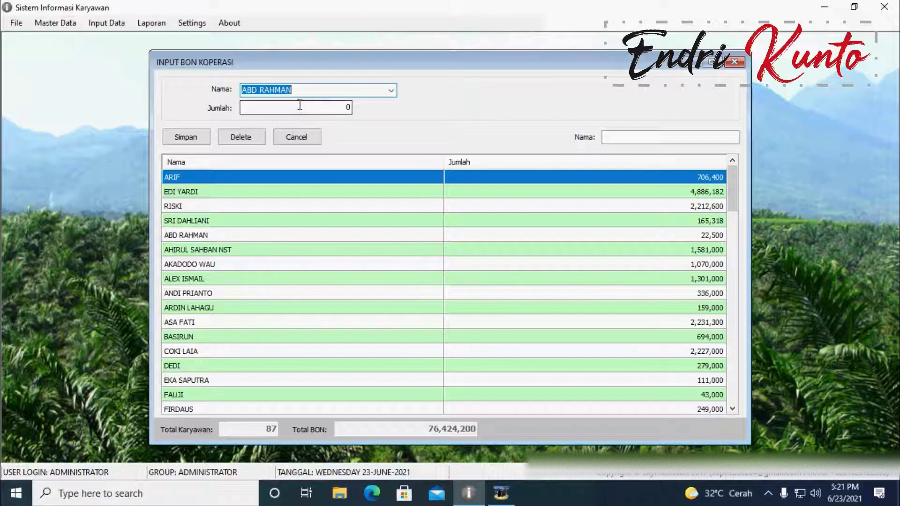
click(349, 255)
scroll(350, 254, down, 8)
scroll(352, 257, down, 10)
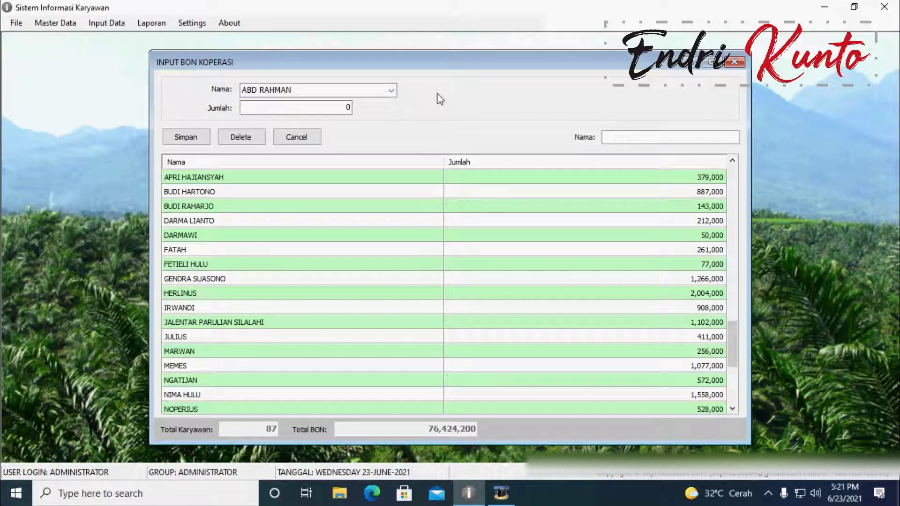
scroll(331, 287, up, 2)
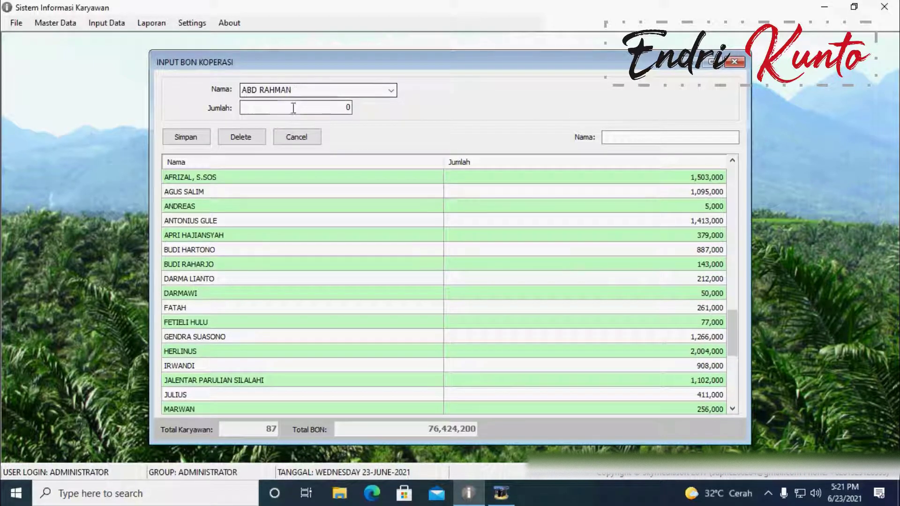
click(329, 109)
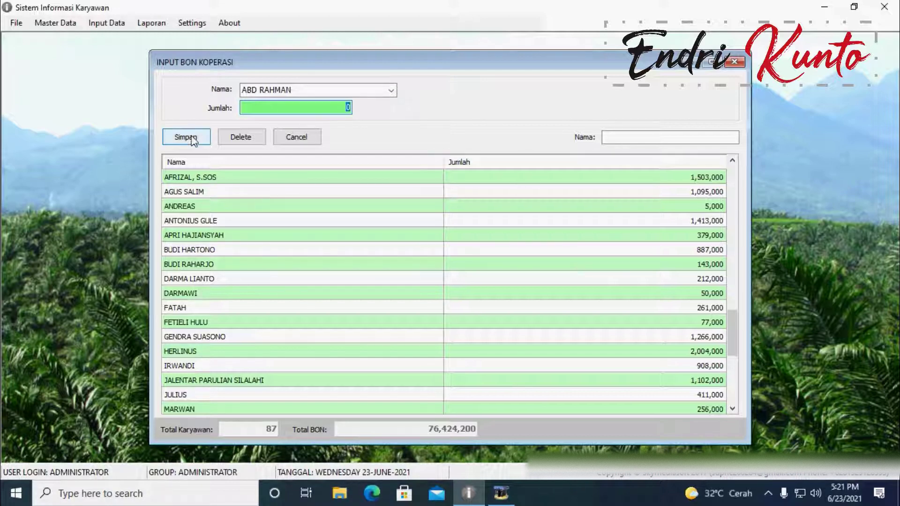
click(735, 61)
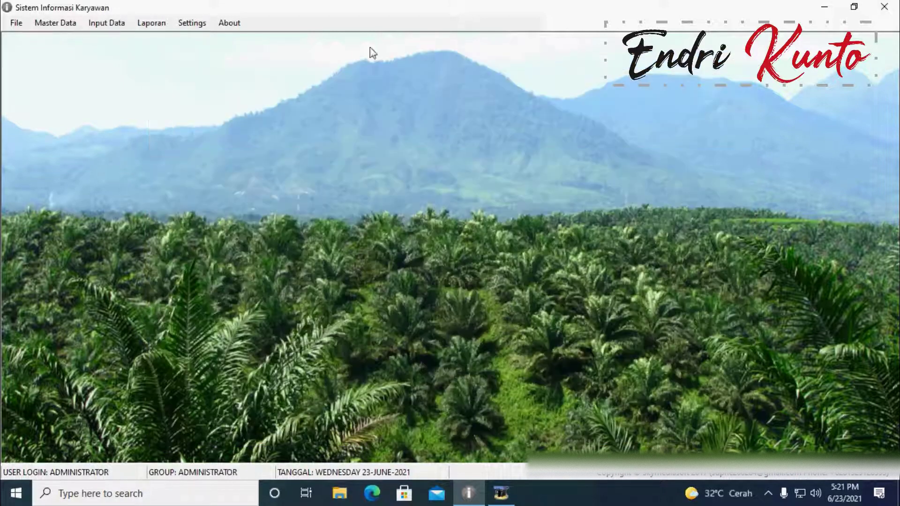
Step: Open the Denda Umum form full-window with division DIVISI 1 CKS
click(107, 24)
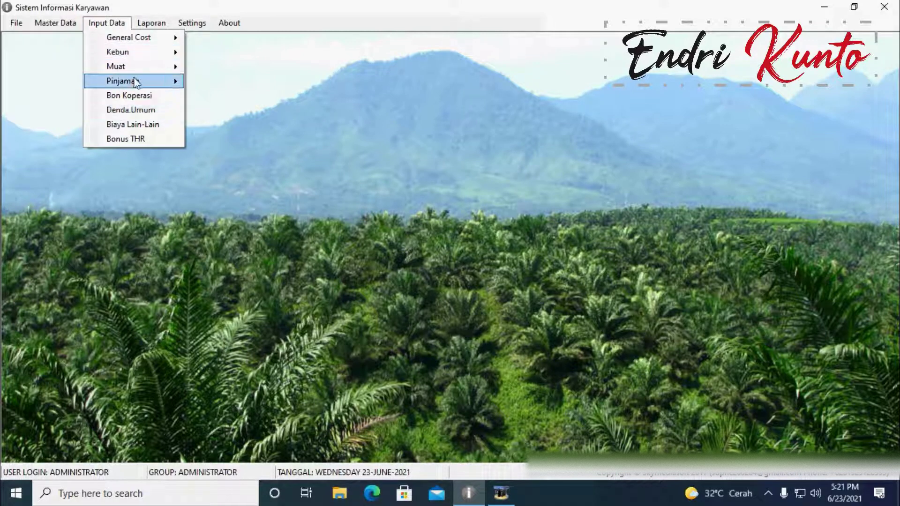
mouse_move(135, 86)
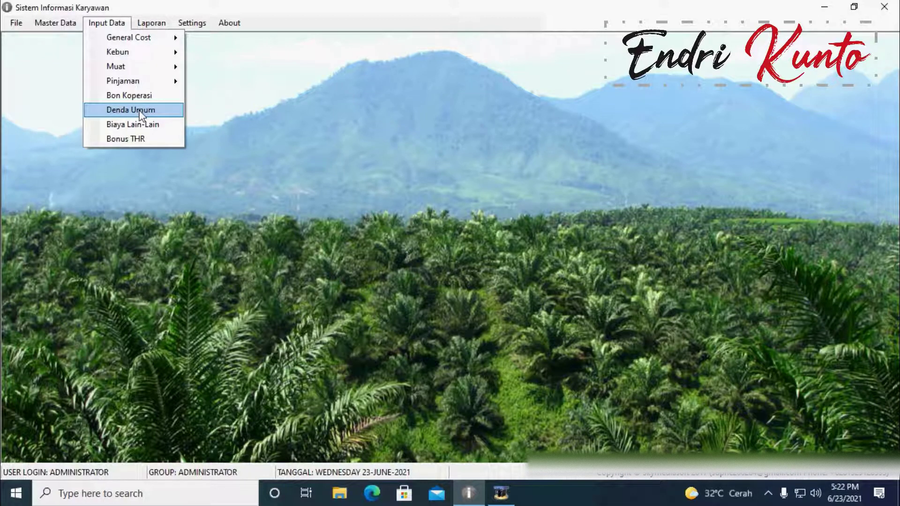
click(140, 112)
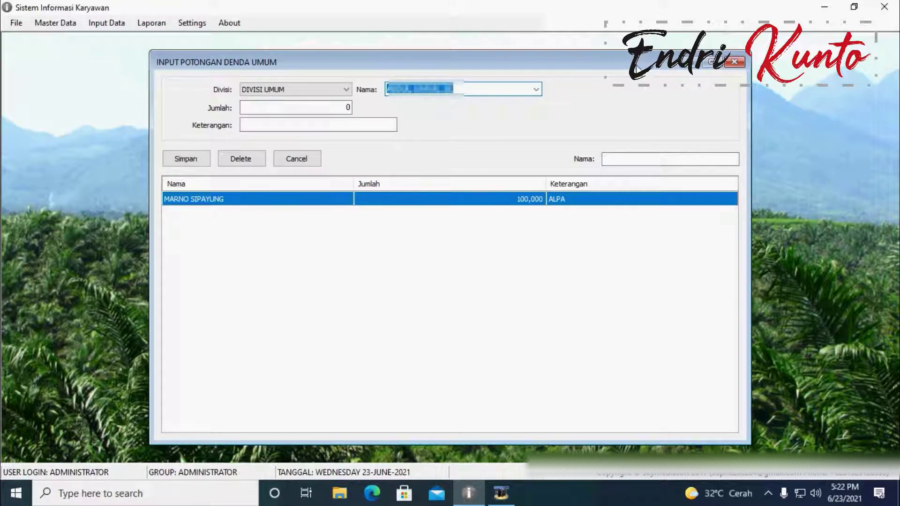
click(713, 63)
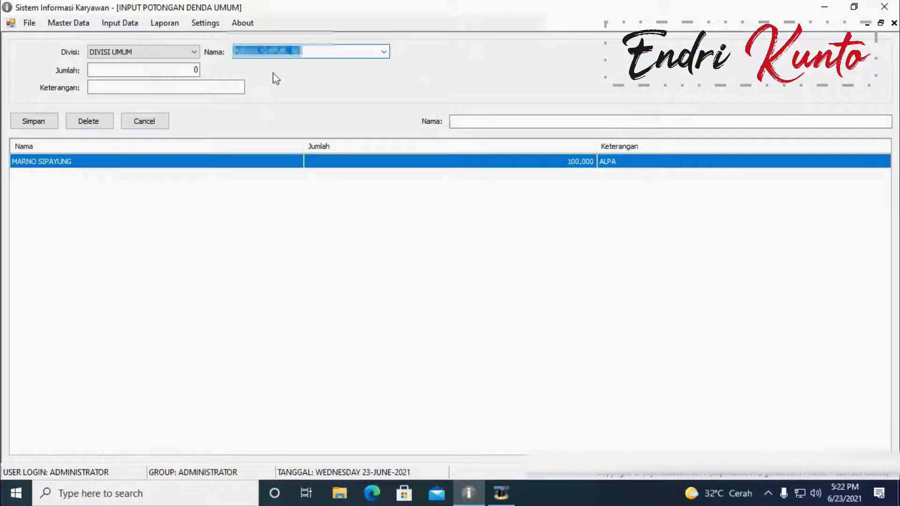
click(190, 55)
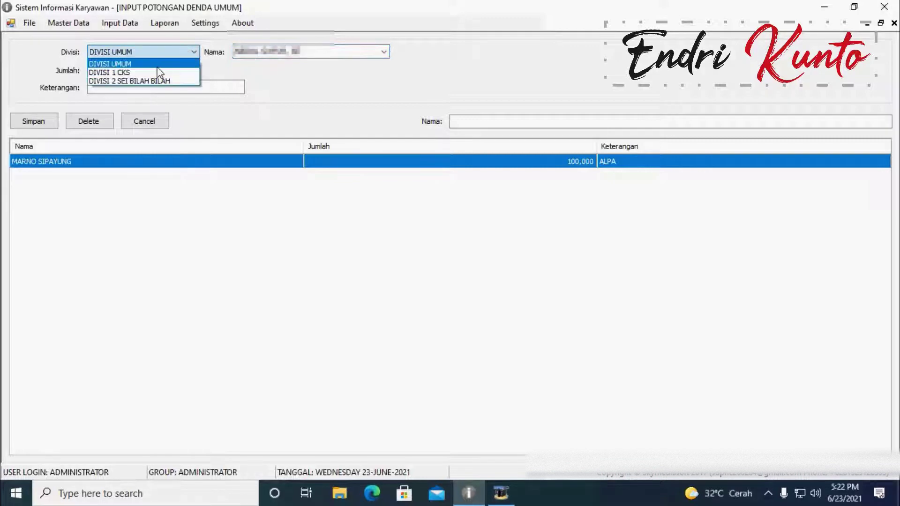
click(134, 72)
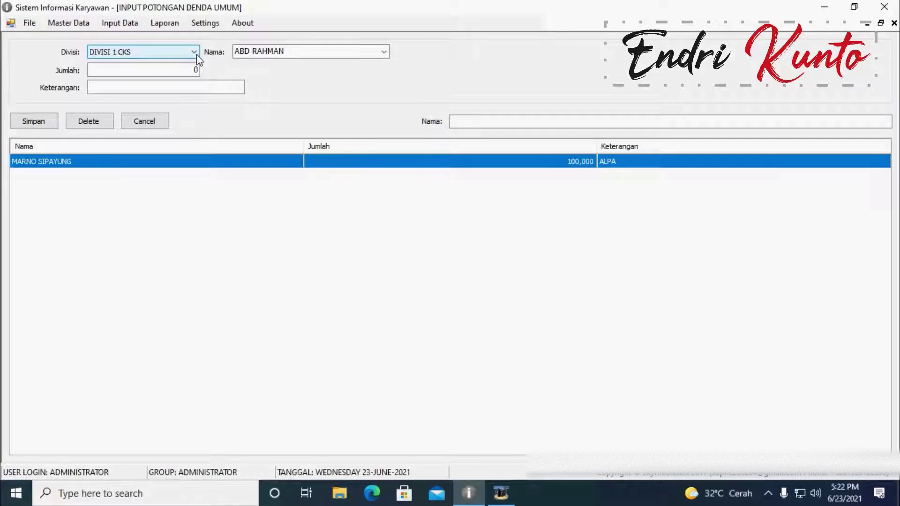
Step: Switch the division back to DIVISI UMUM, choose another employee, and enter amount 7 with note 'TIDAK MA'
click(384, 52)
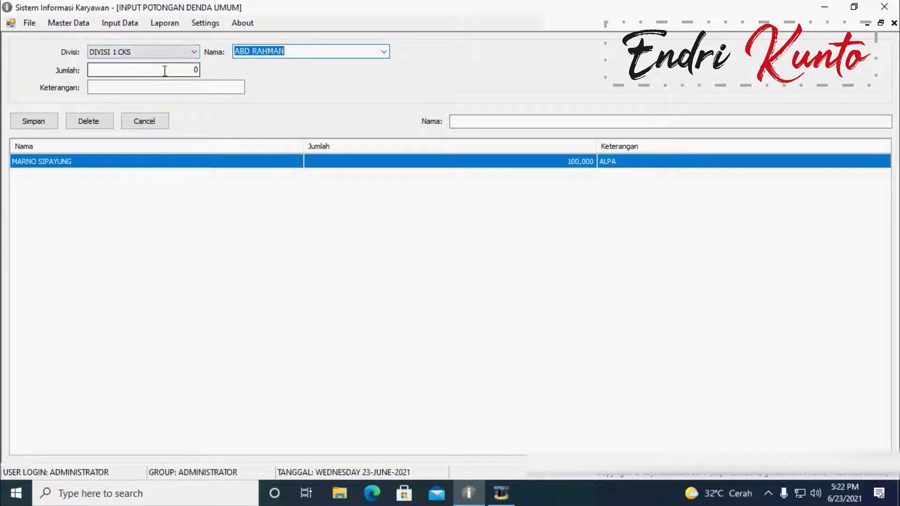
click(177, 50)
click(145, 63)
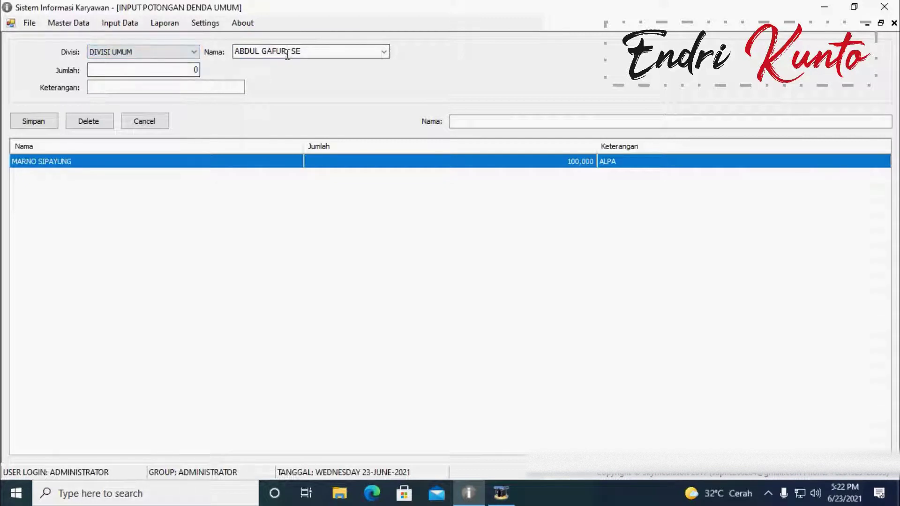
click(384, 52)
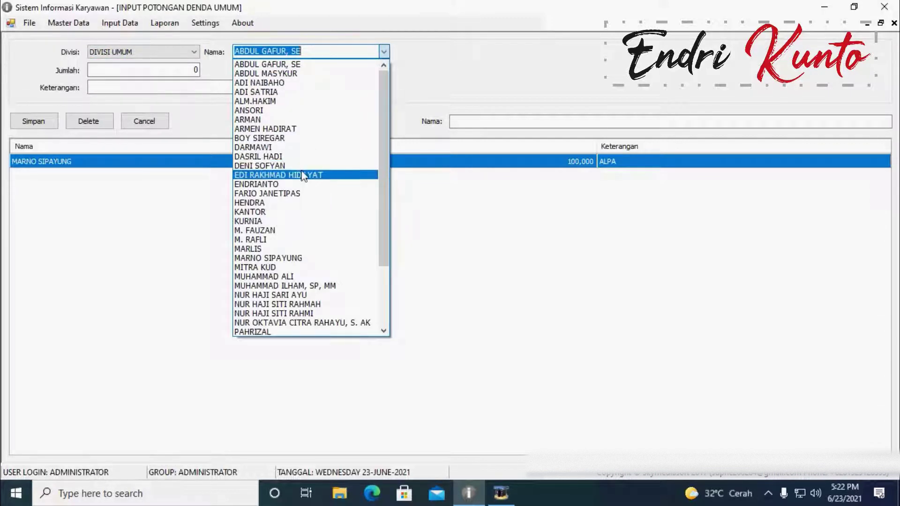
click(293, 167)
click(140, 71)
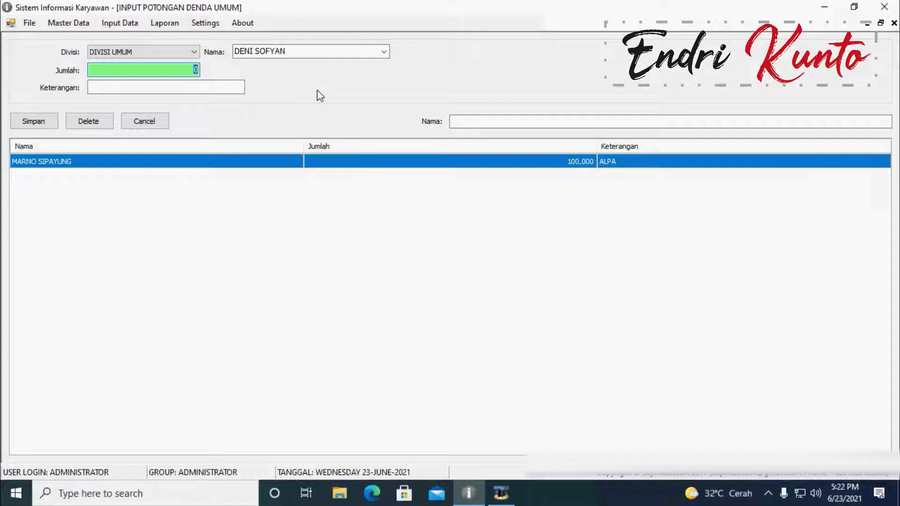
text(700,000)
click(159, 86)
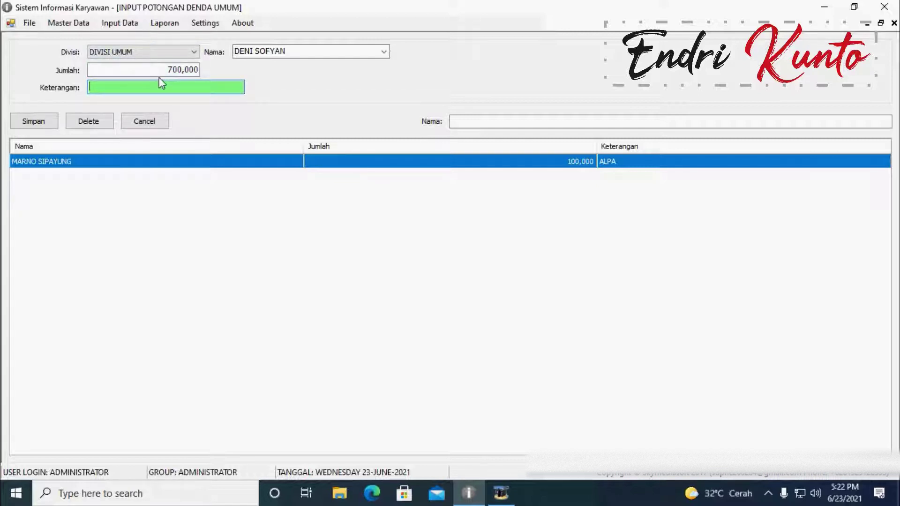
text(TIDAK MASUK KERJA)
click(284, 214)
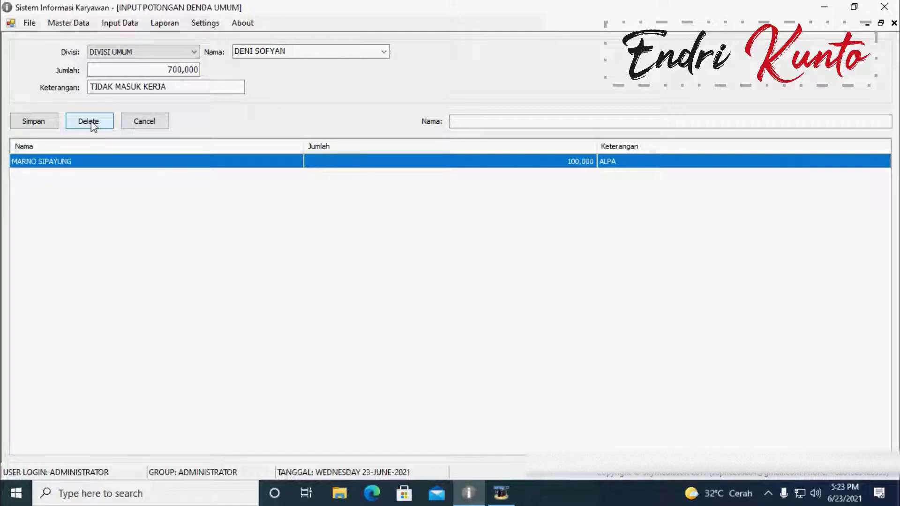
Step: Delete the existing 100,000 ALPA fine record and close the form
click(95, 124)
click(433, 295)
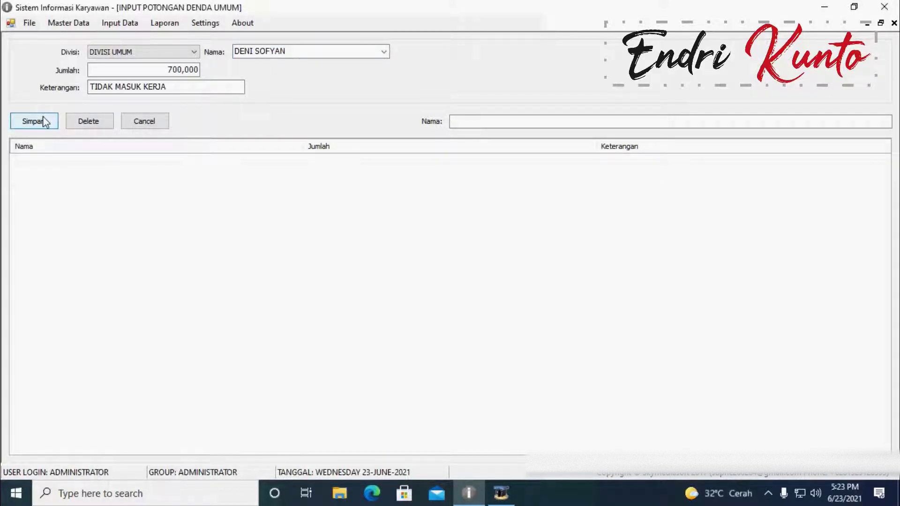
click(894, 22)
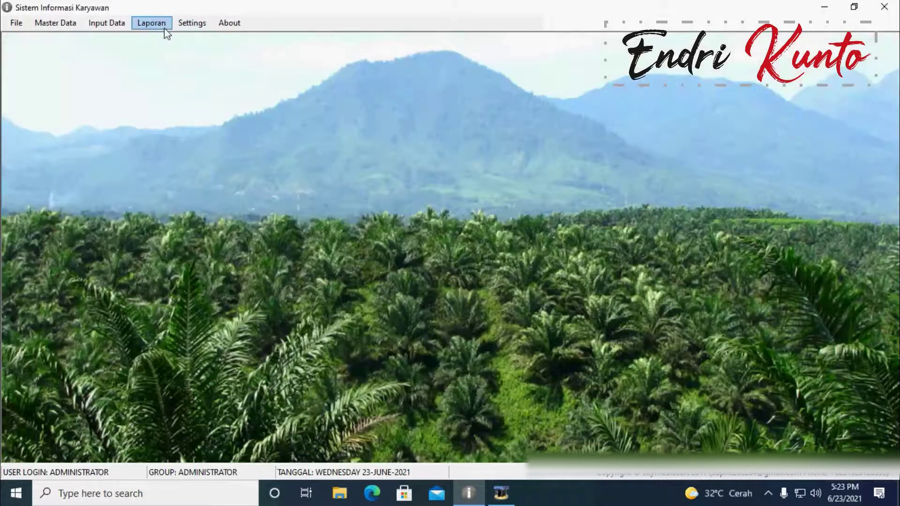
Step: Open the Biaya Lain-Lain form, then the Rekap Pengeluaran report
click(106, 24)
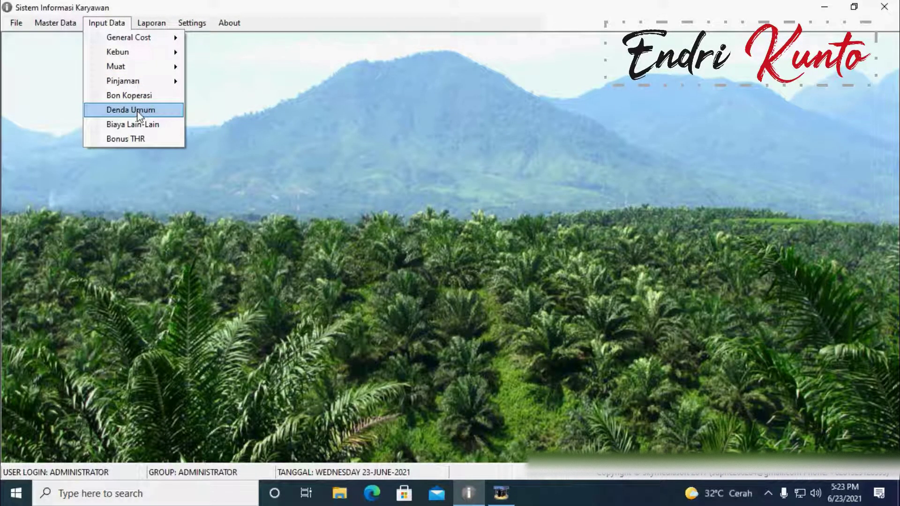
click(151, 125)
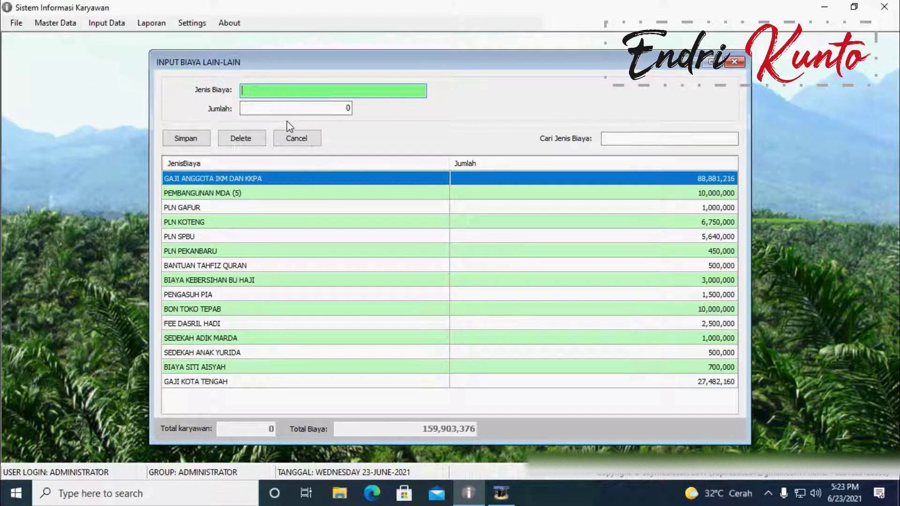
click(151, 23)
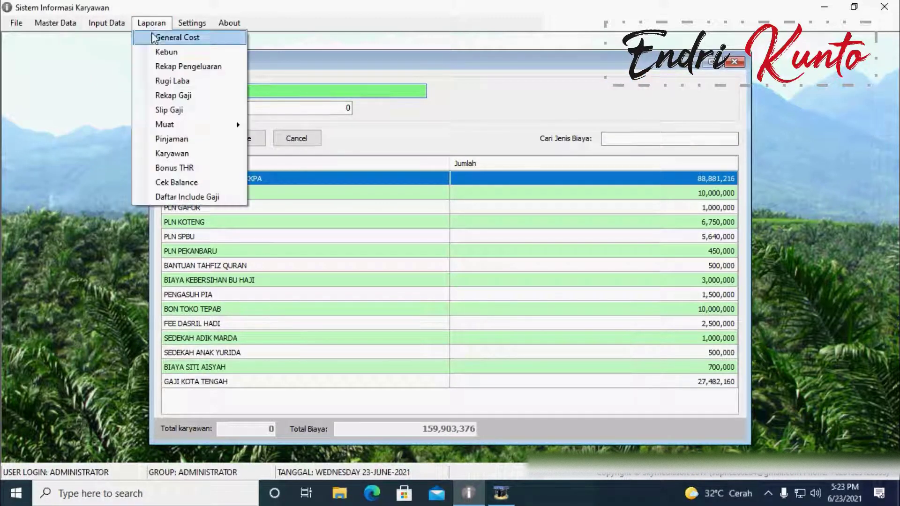
click(185, 68)
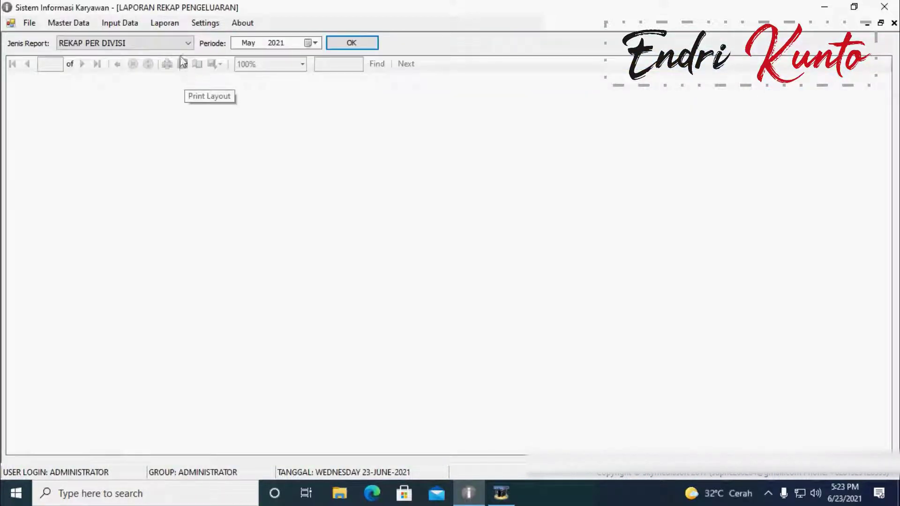
Step: Generate the May 2021 REKAP YANG AKAN DI BAYAR recap (733,825,881) and restore it to a floating window
click(150, 43)
click(136, 74)
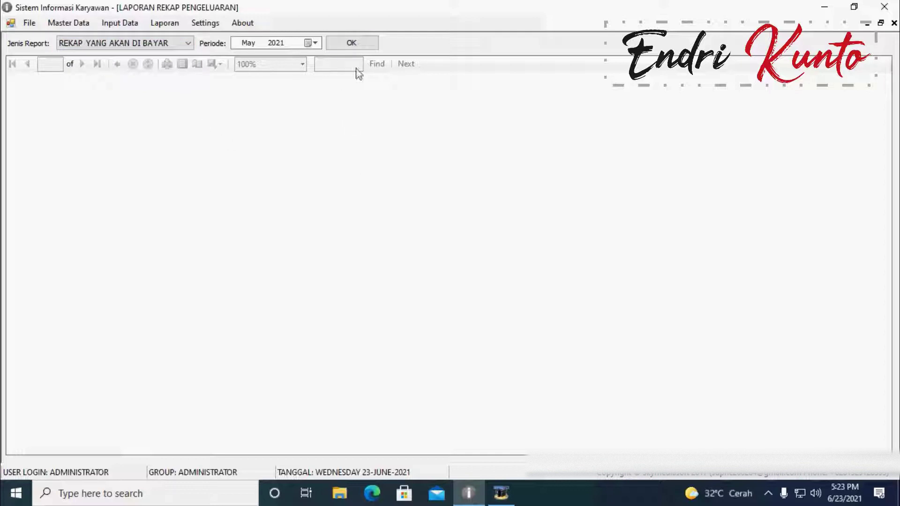
click(356, 43)
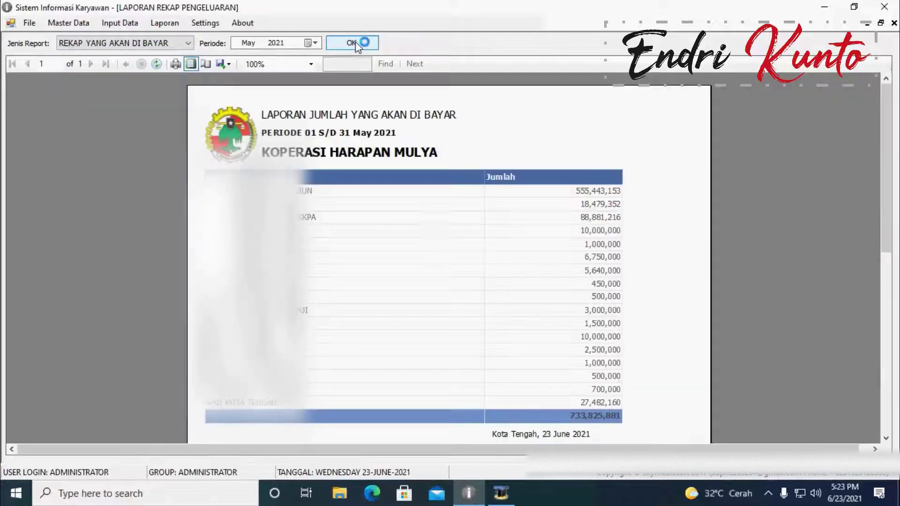
scroll(463, 289, down, 3)
scroll(464, 287, up, 1)
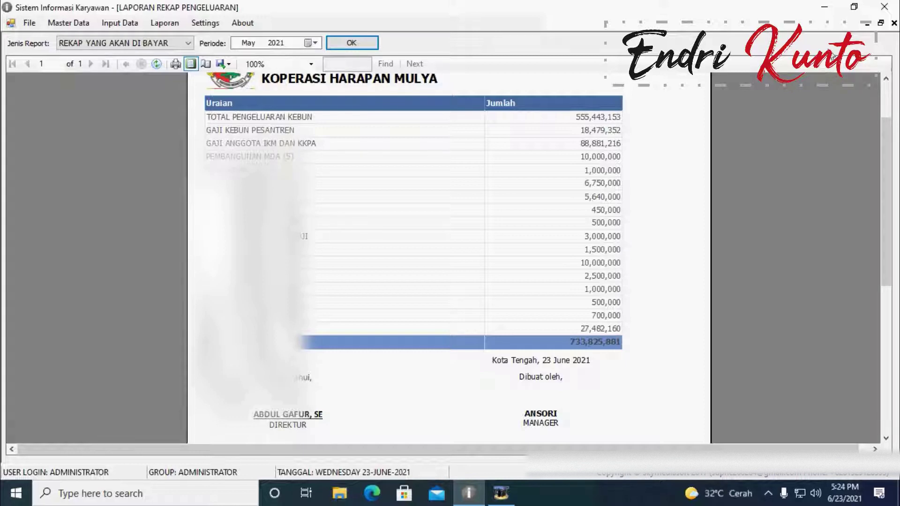
click(880, 23)
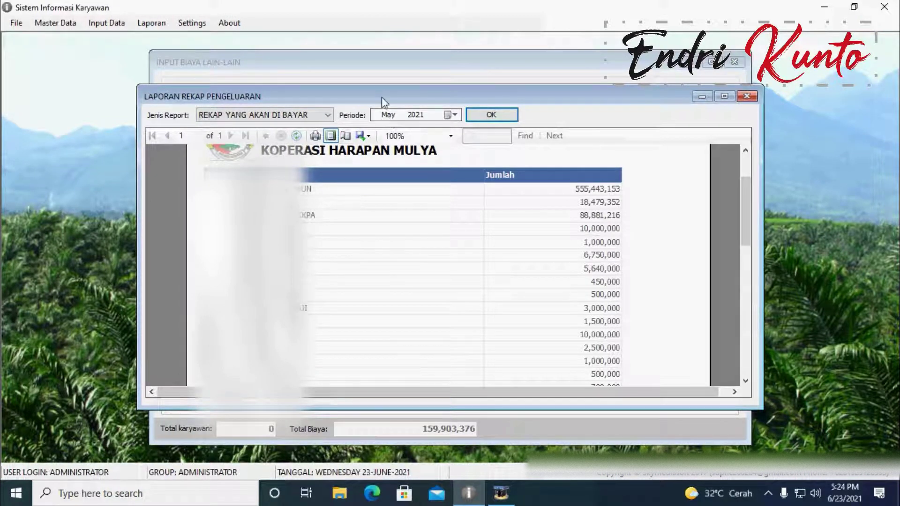
Step: Shift the other-costs form left and regenerate the expense recap for April 2021
click(371, 71)
drag(368, 72, 269, 72)
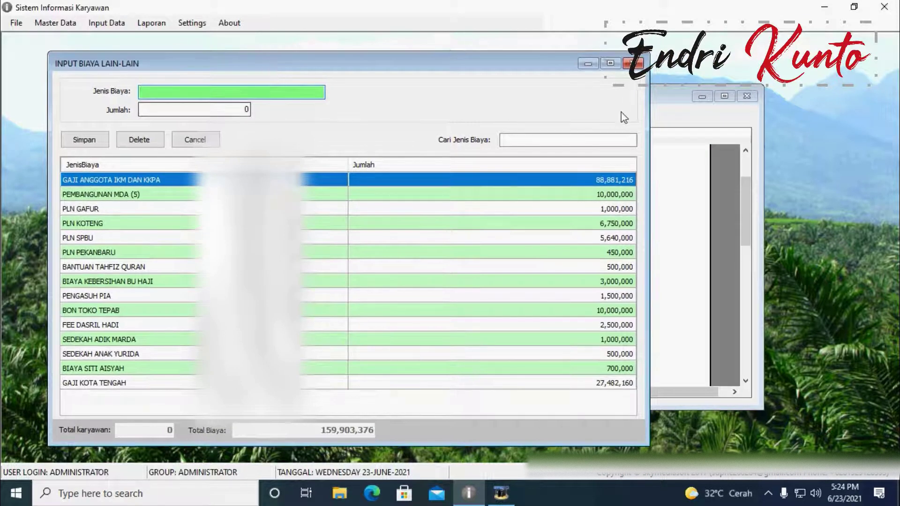
click(680, 102)
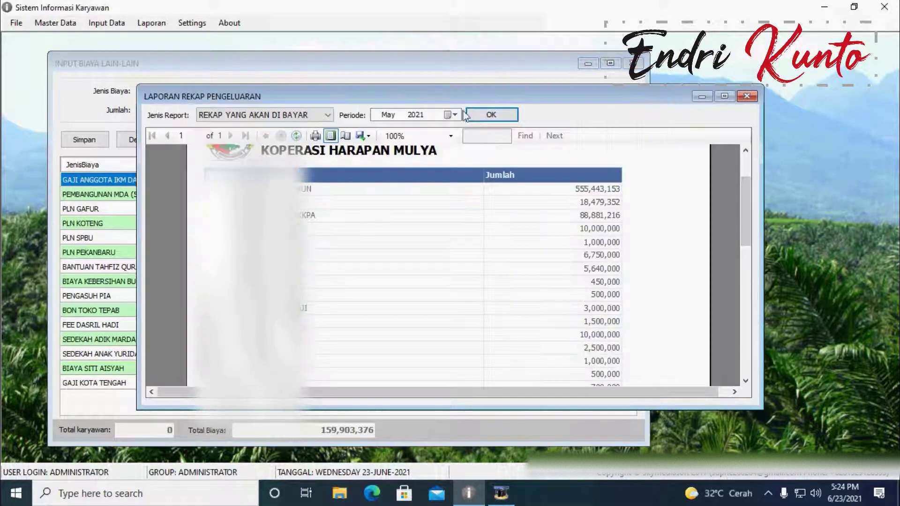
click(388, 115)
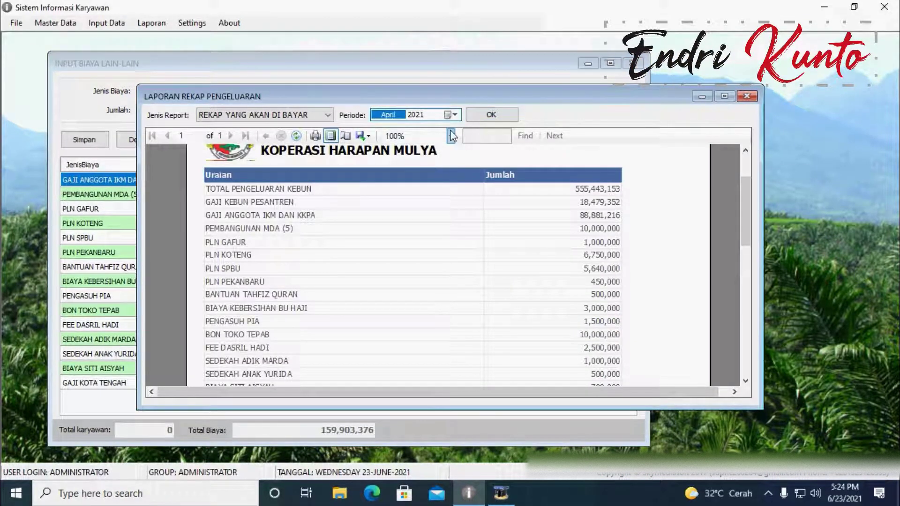
click(492, 115)
Step: Arrange both windows side by side, narrowing the other-costs form to reveal its Jumlah values
drag(396, 65, 346, 66)
click(648, 298)
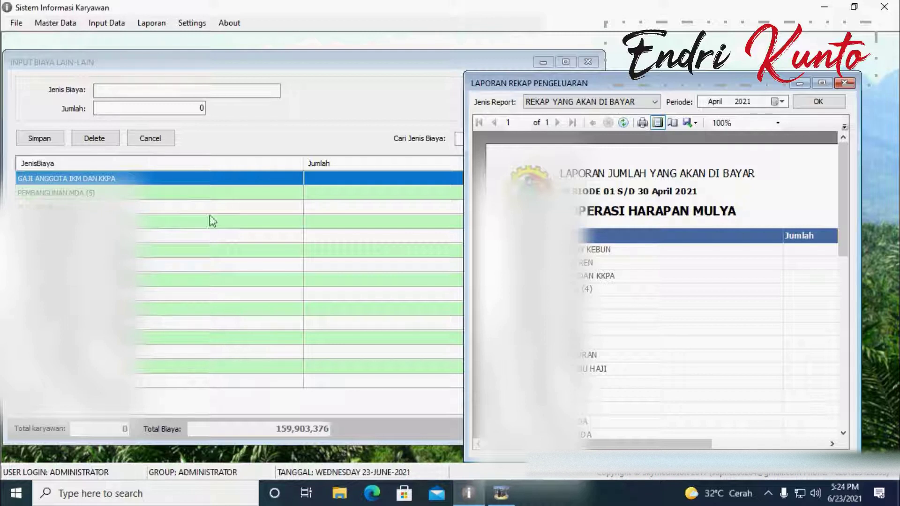
click(156, 93)
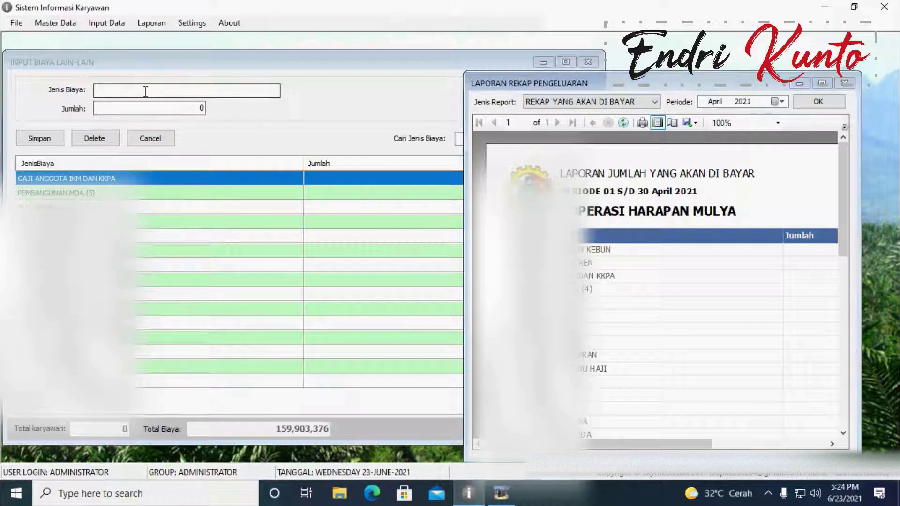
click(610, 91)
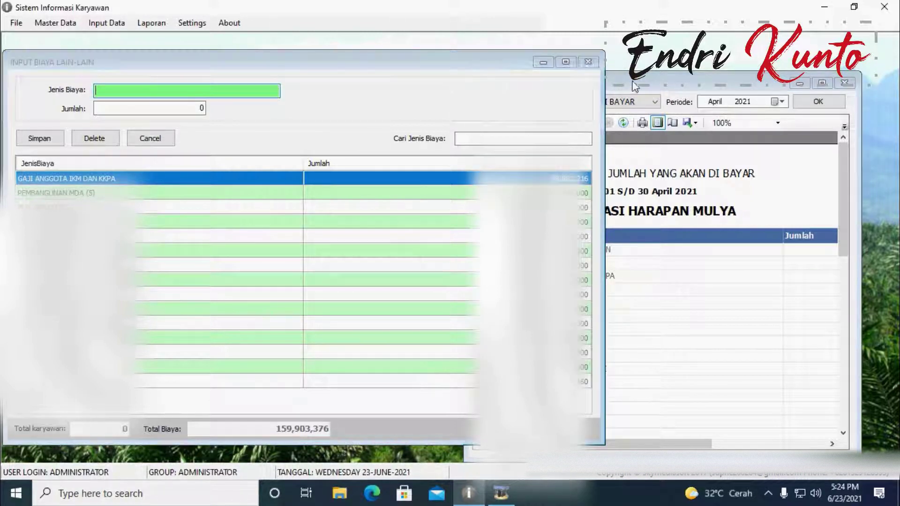
drag(605, 65, 463, 65)
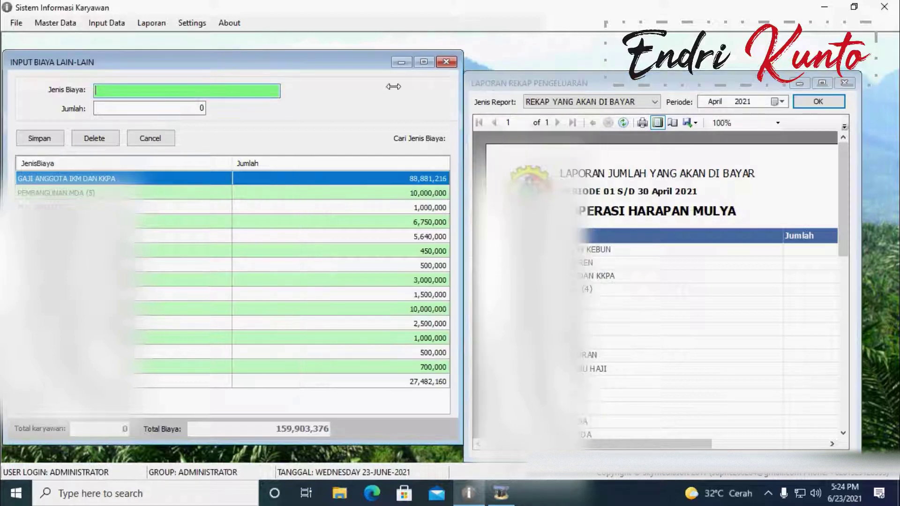
drag(690, 83, 695, 68)
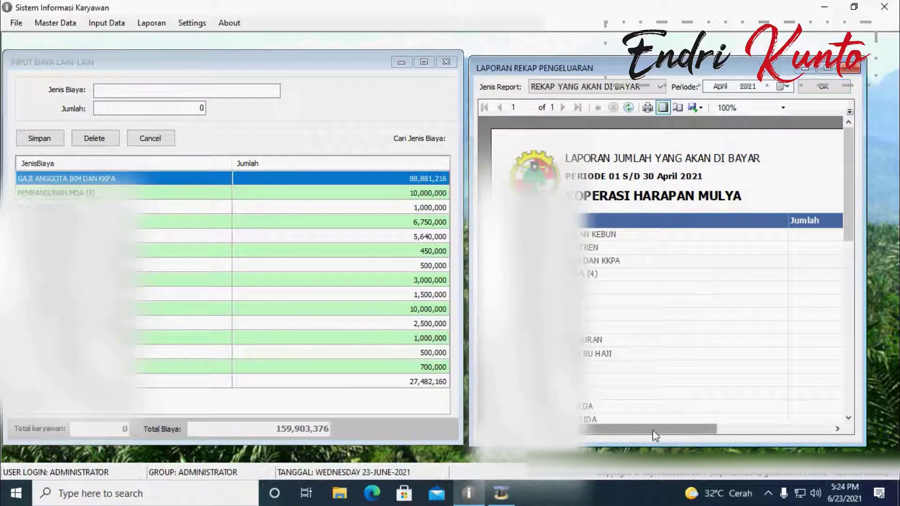
drag(652, 429, 682, 435)
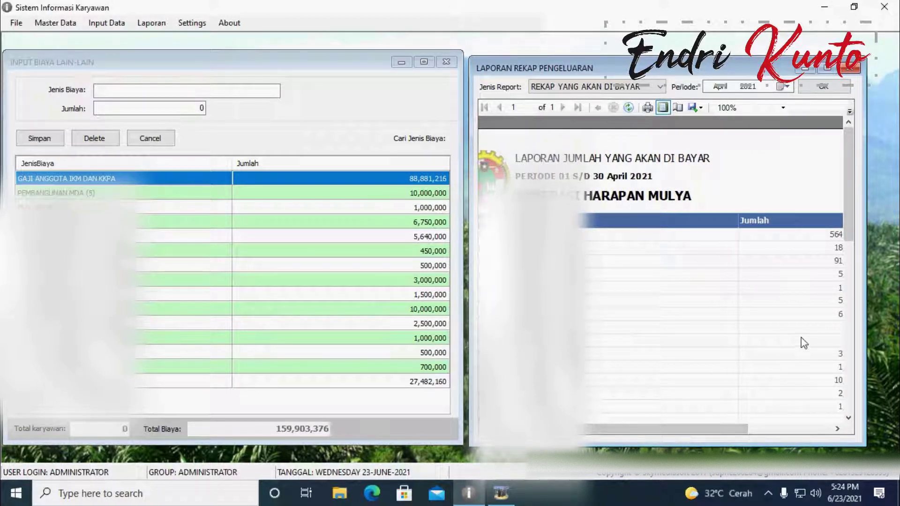
Step: Widen the report so amounts and Uraian item names show in full, totalling 713,800,076
scroll(803, 332, down, 1)
scroll(803, 332, down, 2)
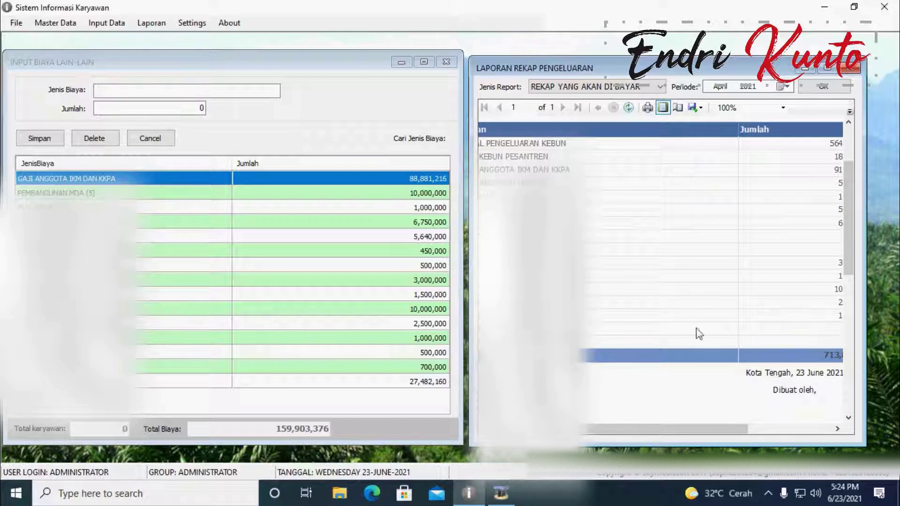
click(458, 265)
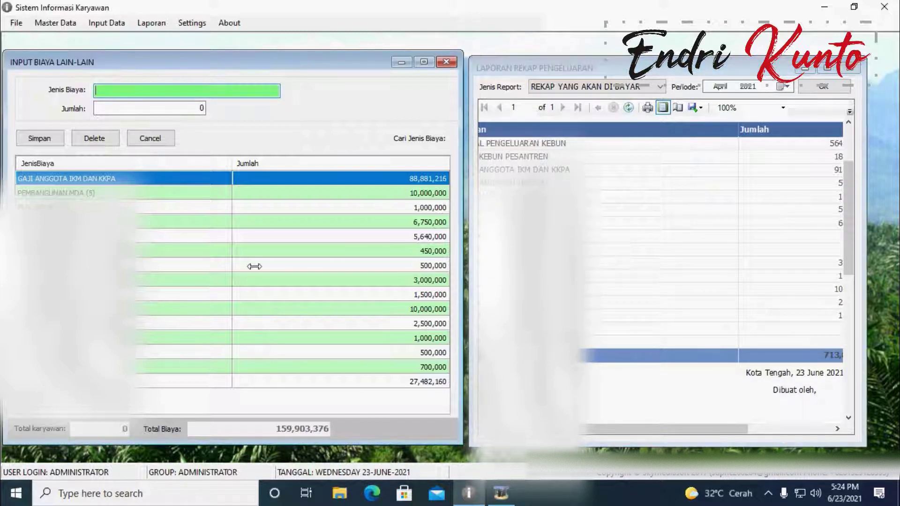
drag(291, 67, 260, 61)
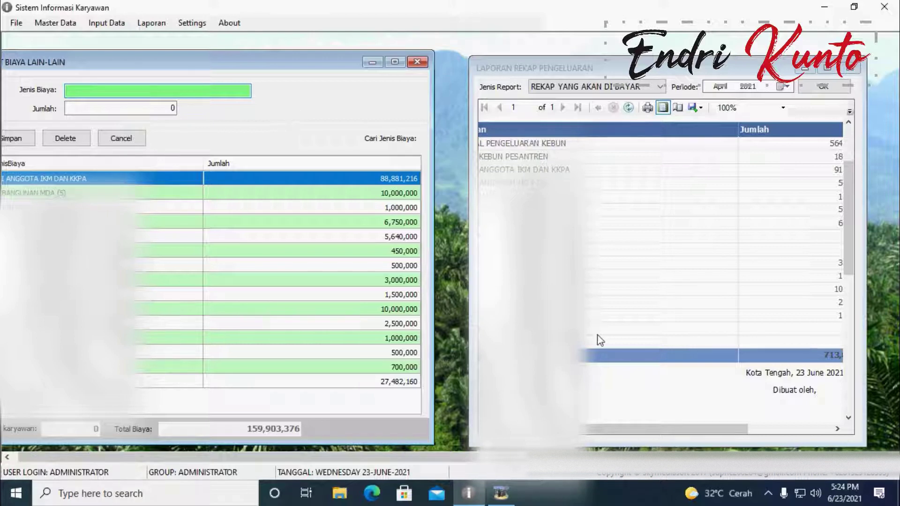
drag(868, 265, 898, 266)
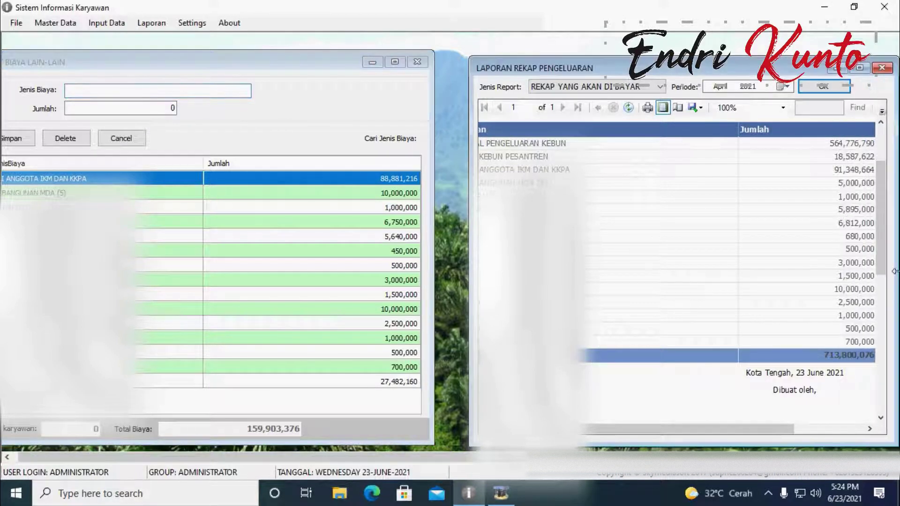
drag(686, 435, 677, 433)
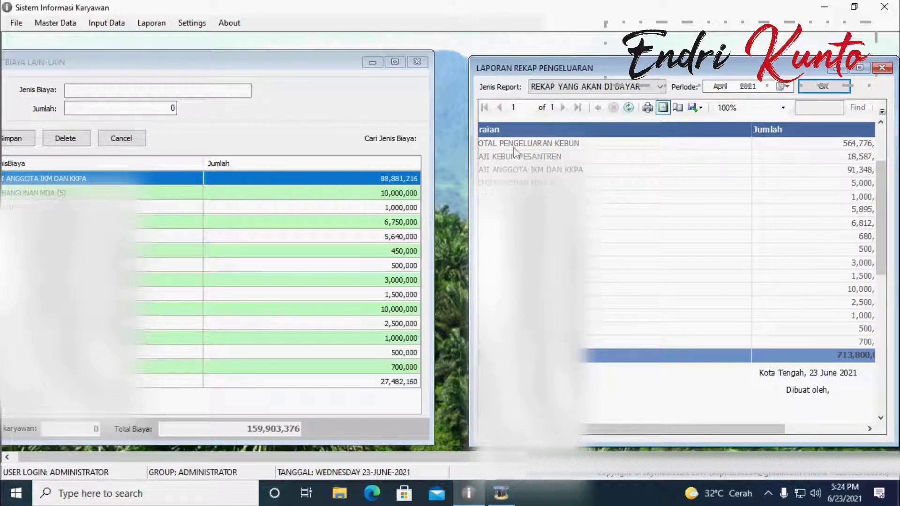
drag(471, 184, 440, 187)
drag(657, 429, 624, 428)
Step: Bring the Biaya Lain-Lain form fully into view and close it
click(178, 81)
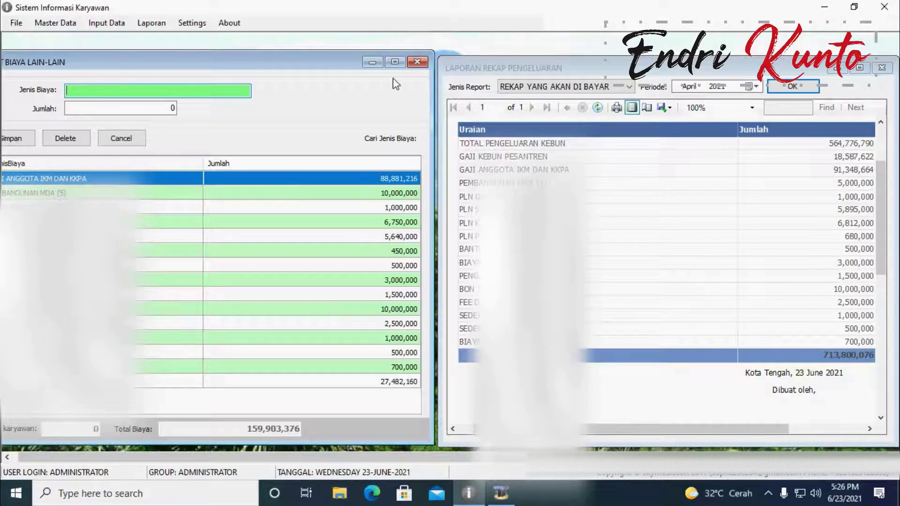
drag(296, 57, 336, 47)
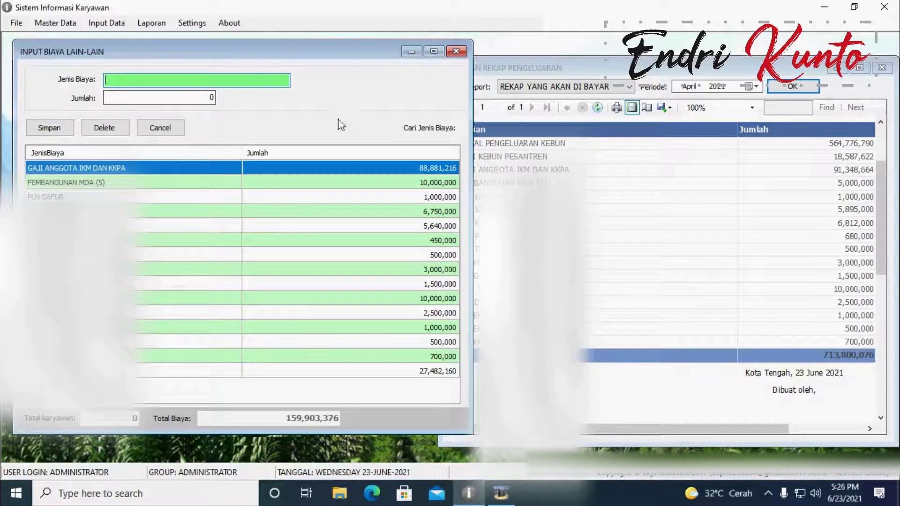
click(465, 54)
Step: Close the expense recap report and show the Input Data menu with Bonus THR
click(882, 67)
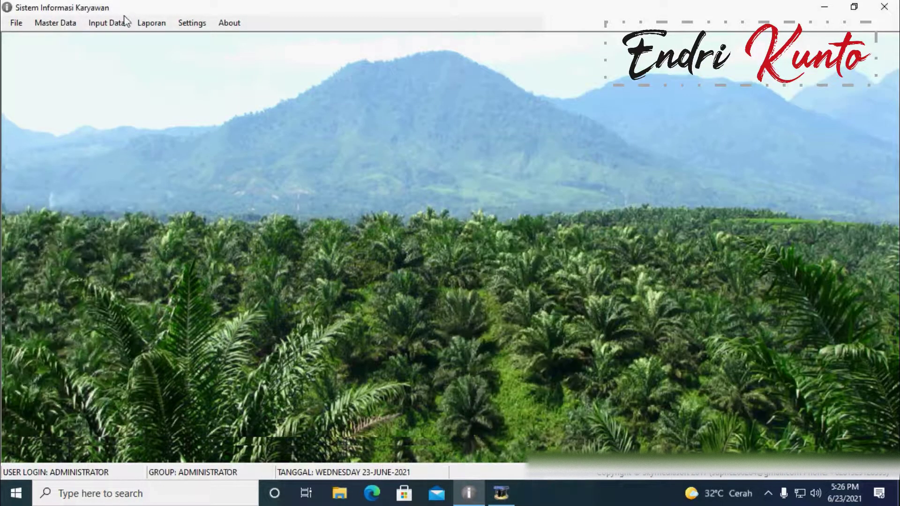
click(107, 22)
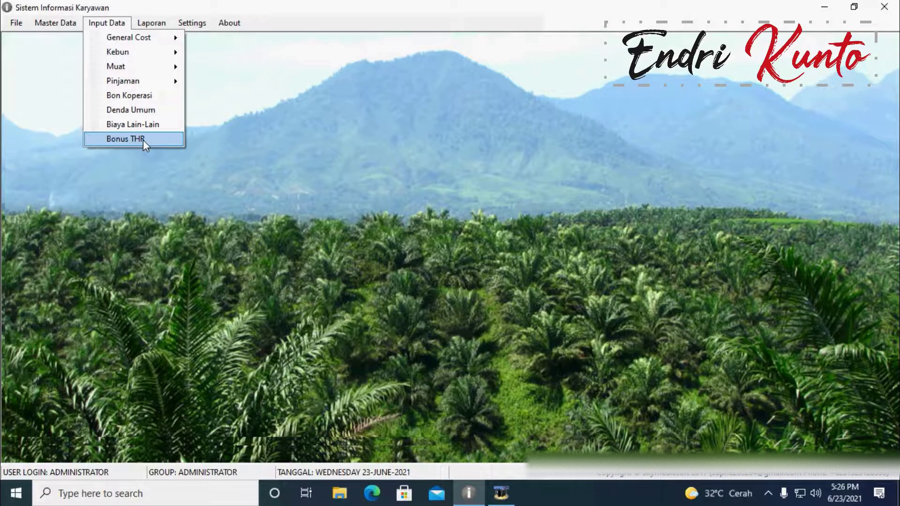
click(143, 140)
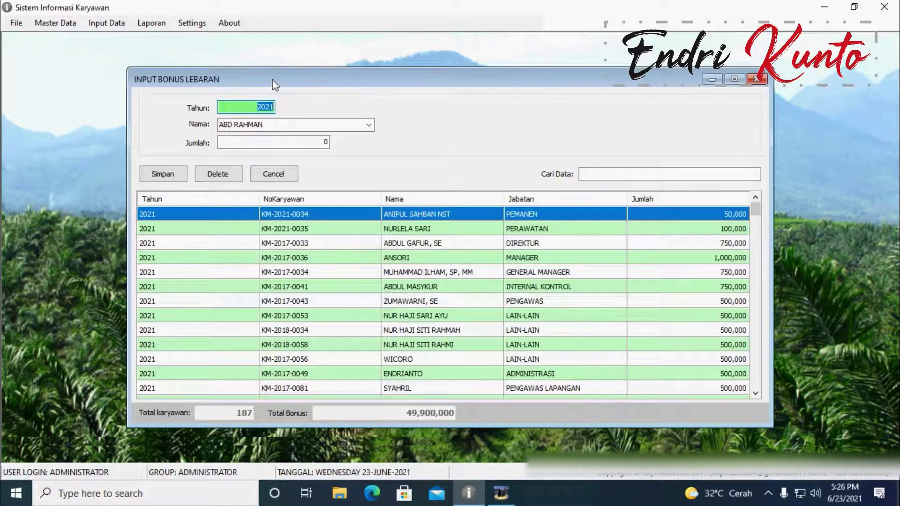
drag(272, 80, 227, 55)
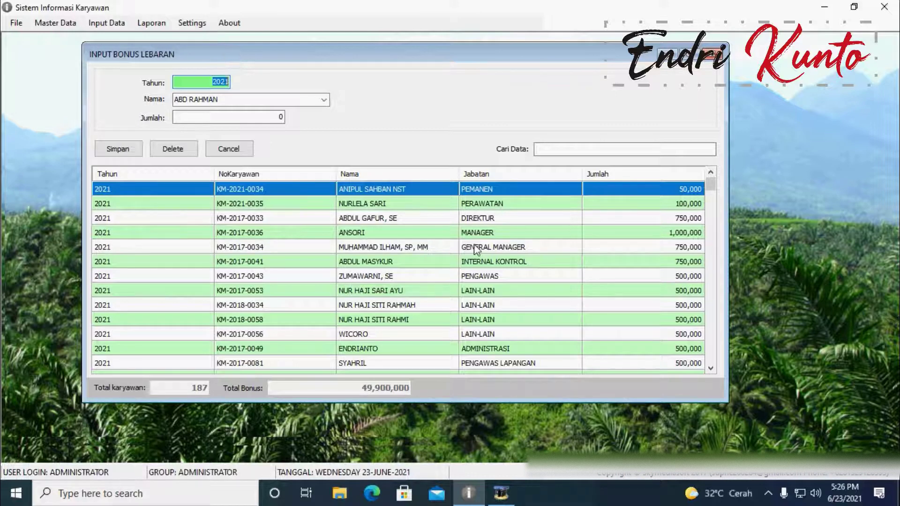
click(560, 220)
scroll(520, 220, down, 4)
scroll(516, 219, up, 4)
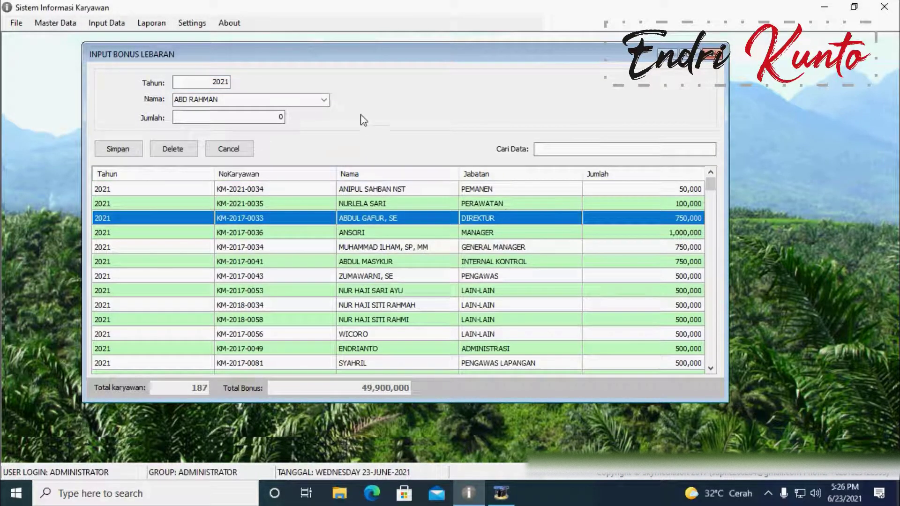
click(201, 83)
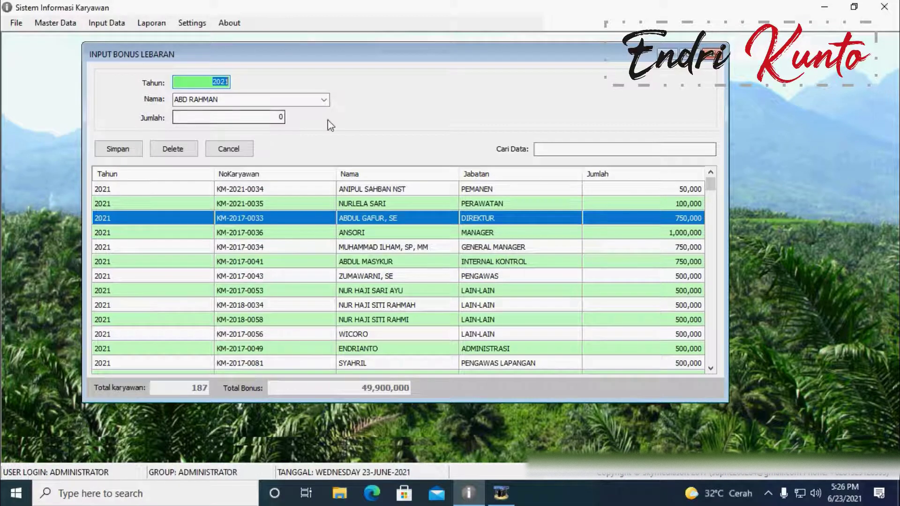
click(710, 54)
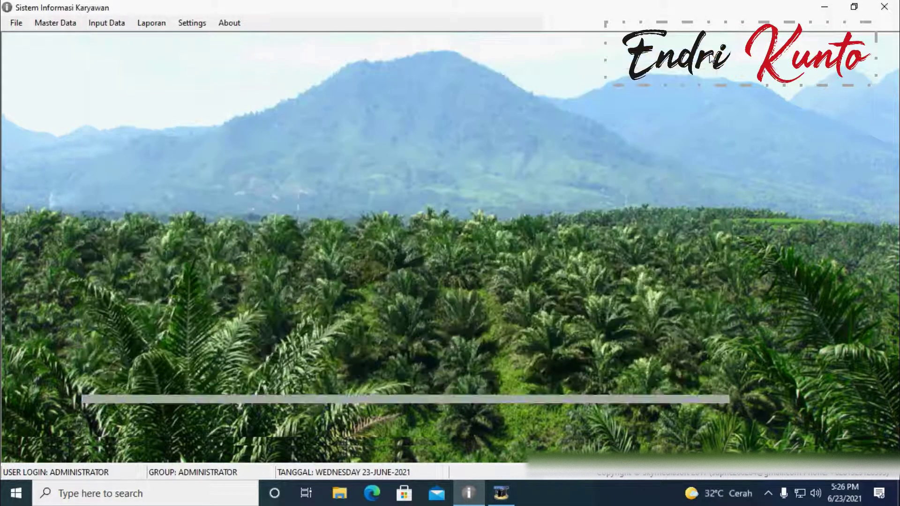
click(104, 26)
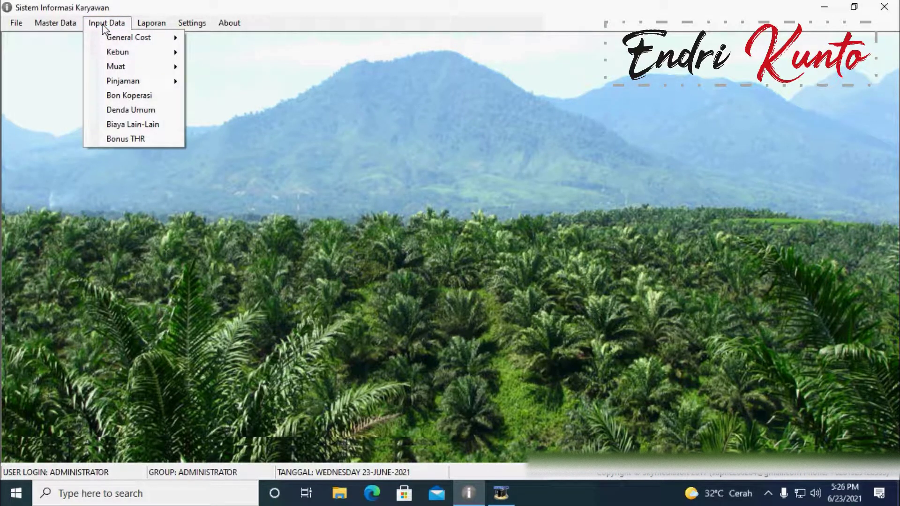
mouse_move(181, 28)
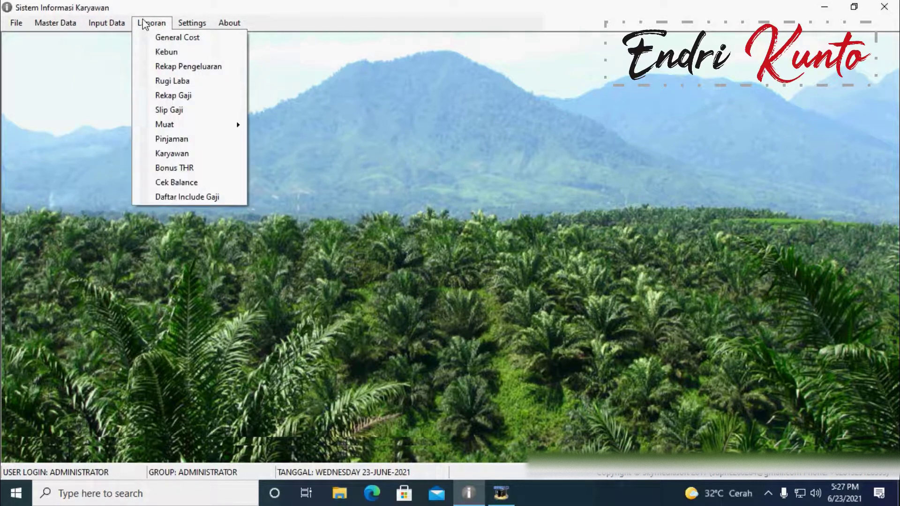
mouse_move(217, 28)
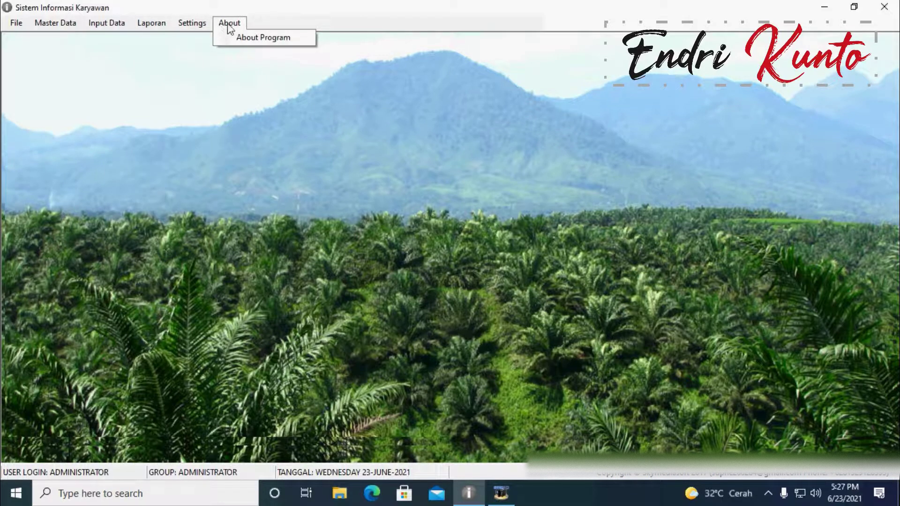
mouse_move(128, 31)
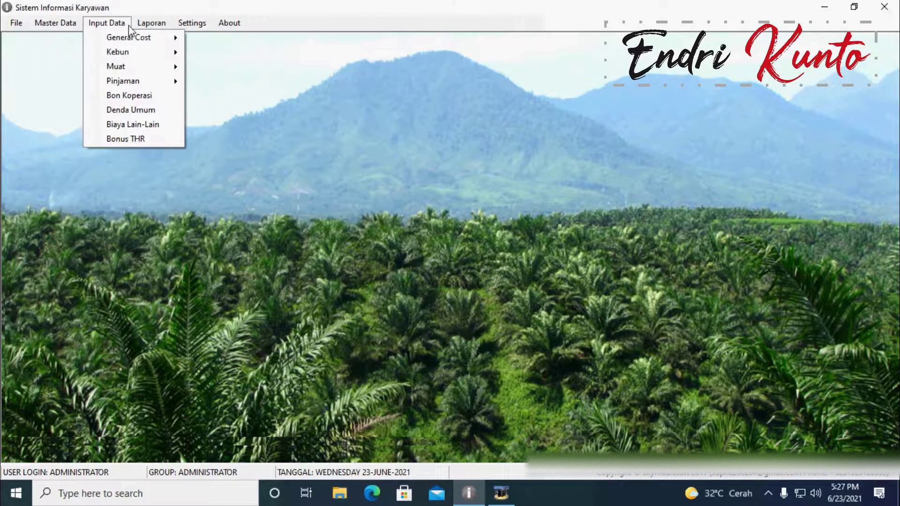
click(129, 27)
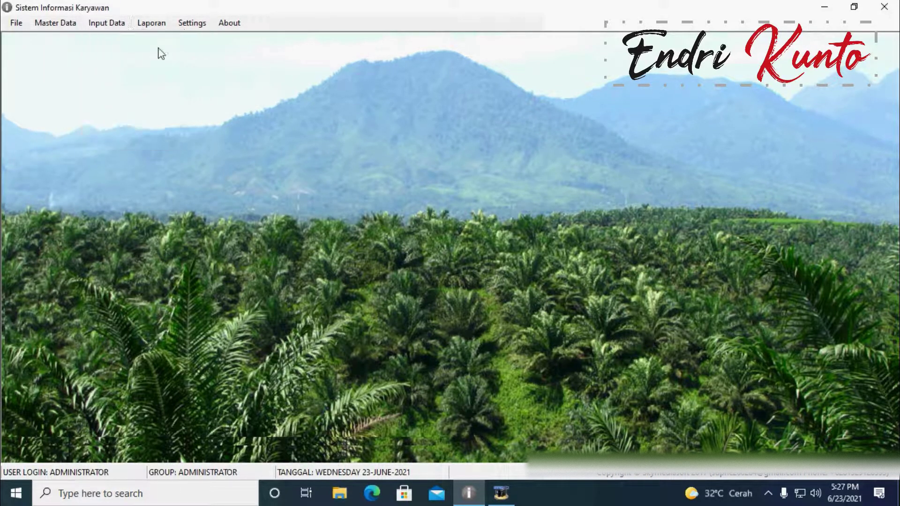